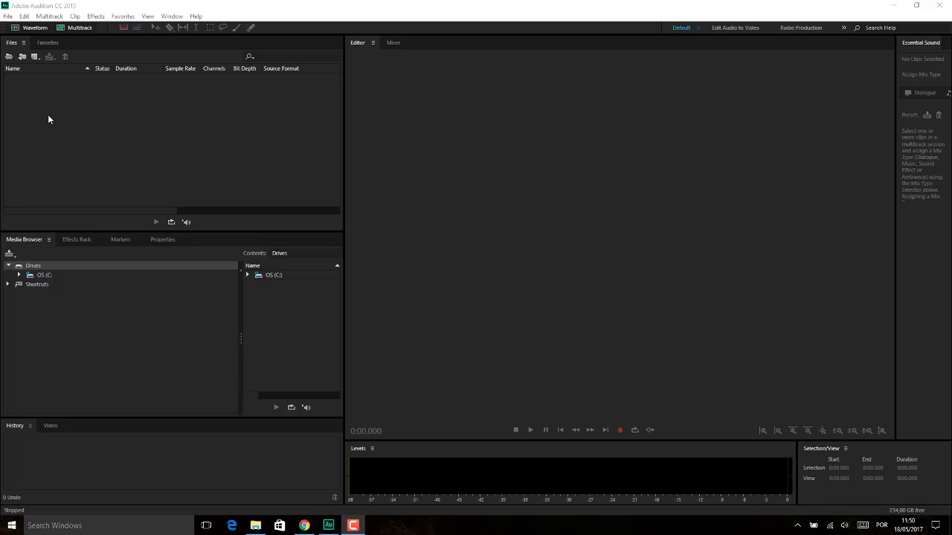
left_click(47, 96)
left_click(34, 57)
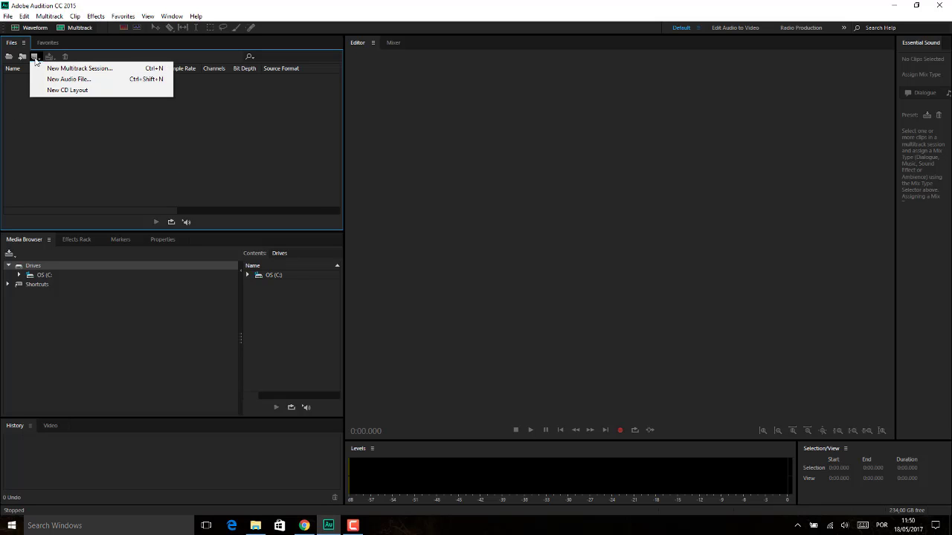
left_click(9, 58)
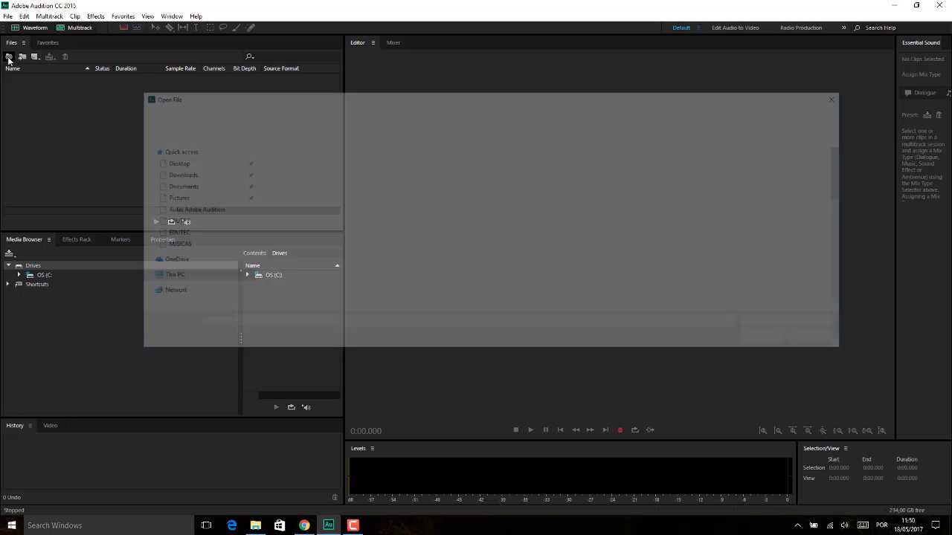
left_click(818, 341)
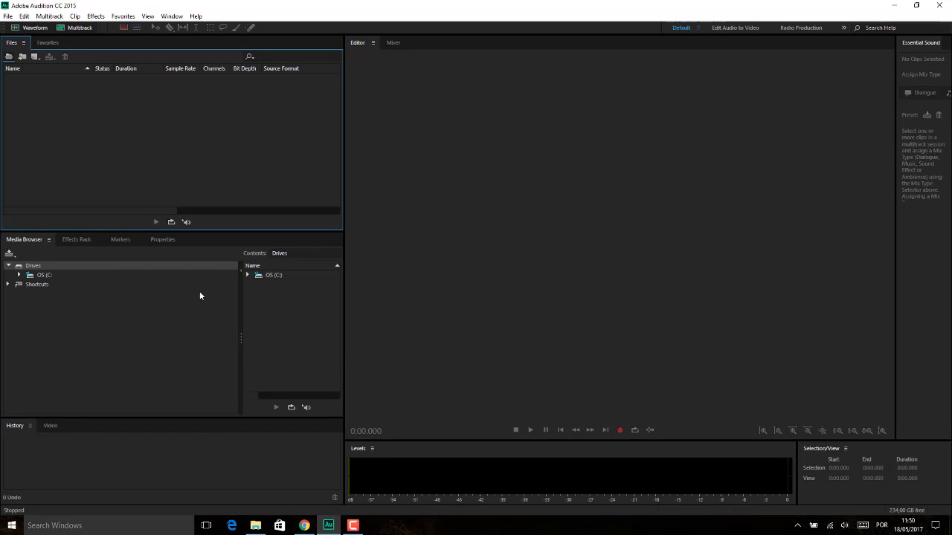
- Expand the C: drive and its Users folder in the Media Browser and show the personal profile folder's contents
left_click(19, 275)
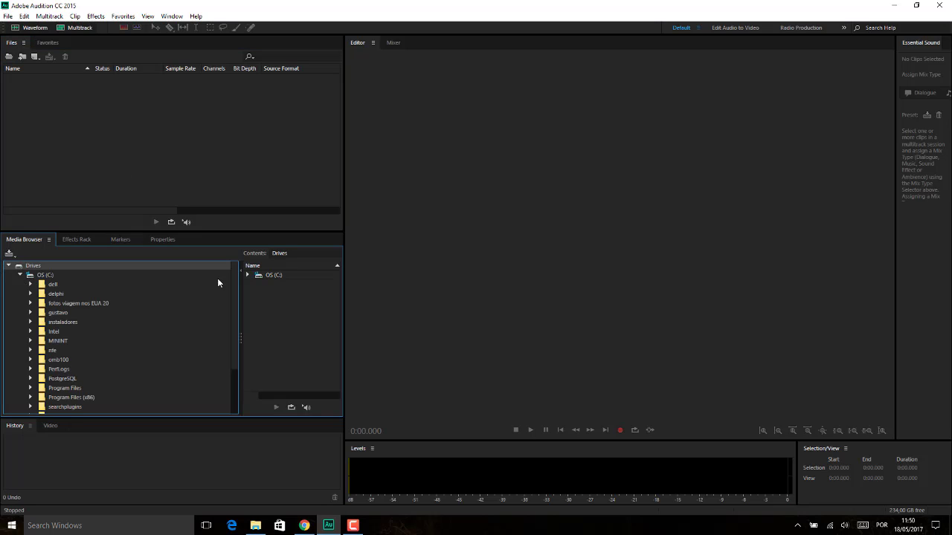
left_click_drag(234, 293, 233, 354)
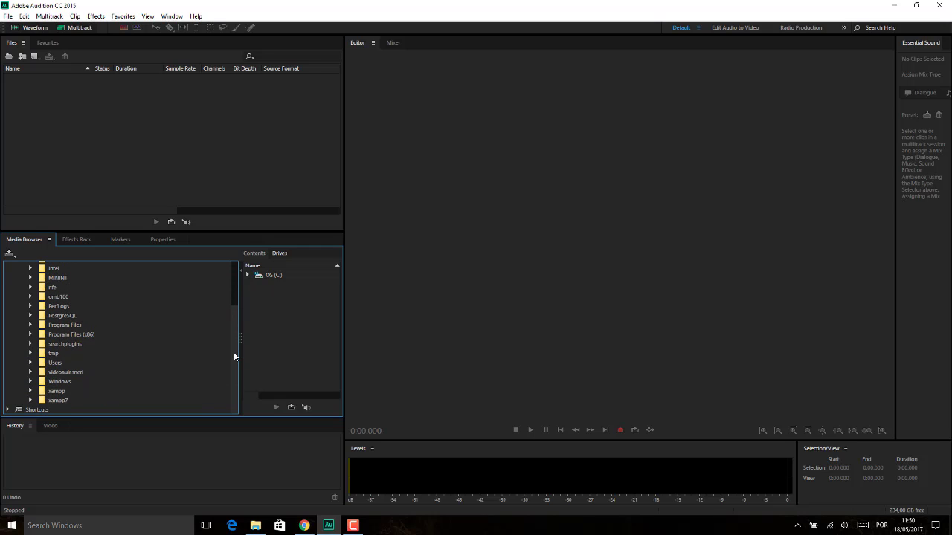
left_click(29, 363)
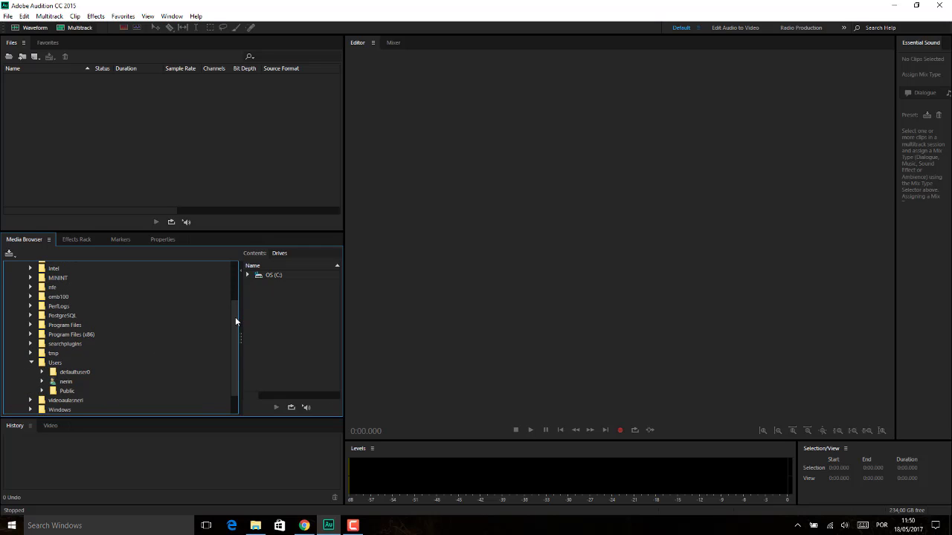
left_click_drag(235, 317, 237, 346)
double_click(64, 354)
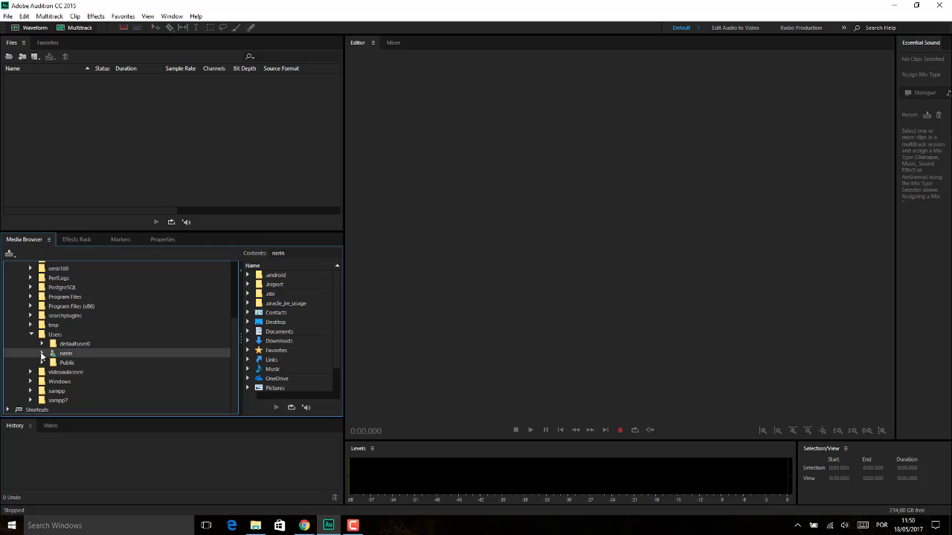
- Expand the profile folder's Documents folder and the Trabalhos folder inside it
left_click_drag(235, 322, 239, 359)
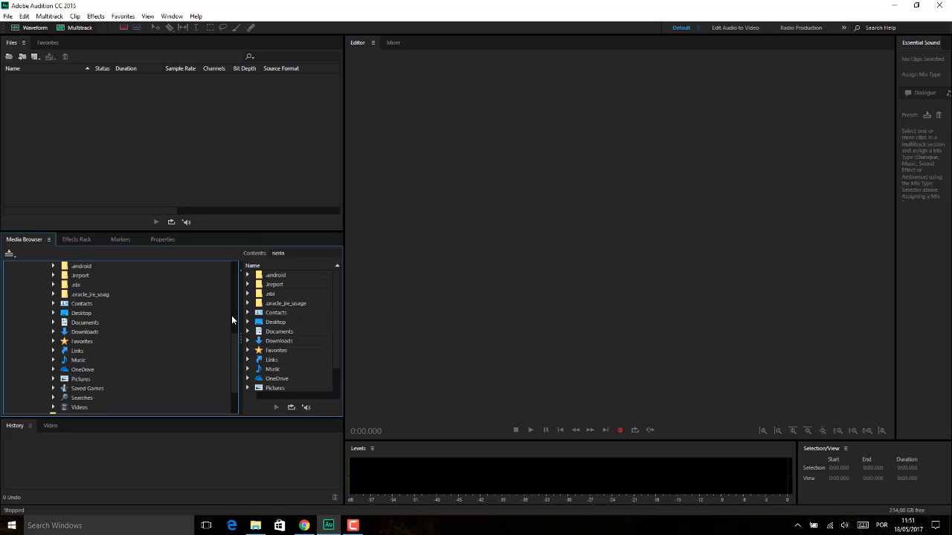
mouse_move(234, 343)
left_mouse_down()
mouse_move(235, 325)
mouse_move(235, 347)
left_mouse_up()
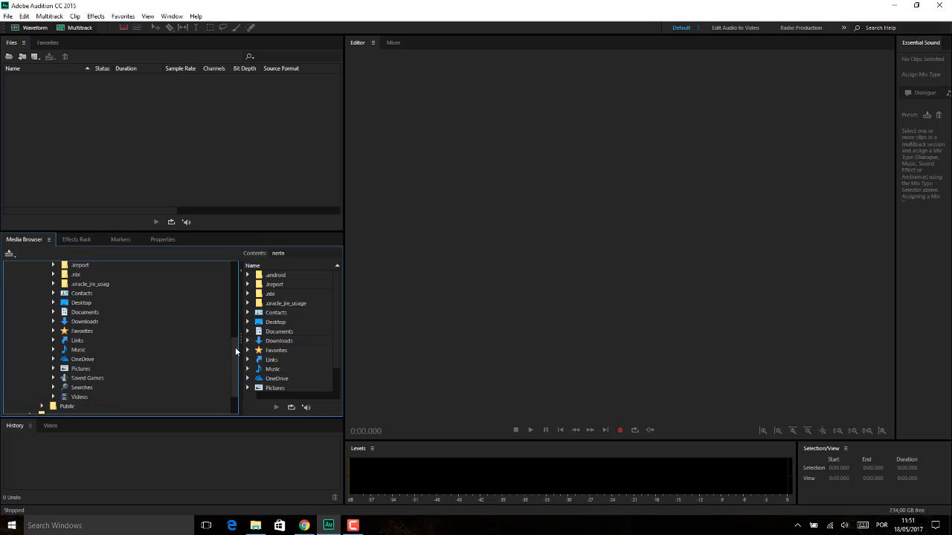
left_click(92, 312)
left_click(54, 311)
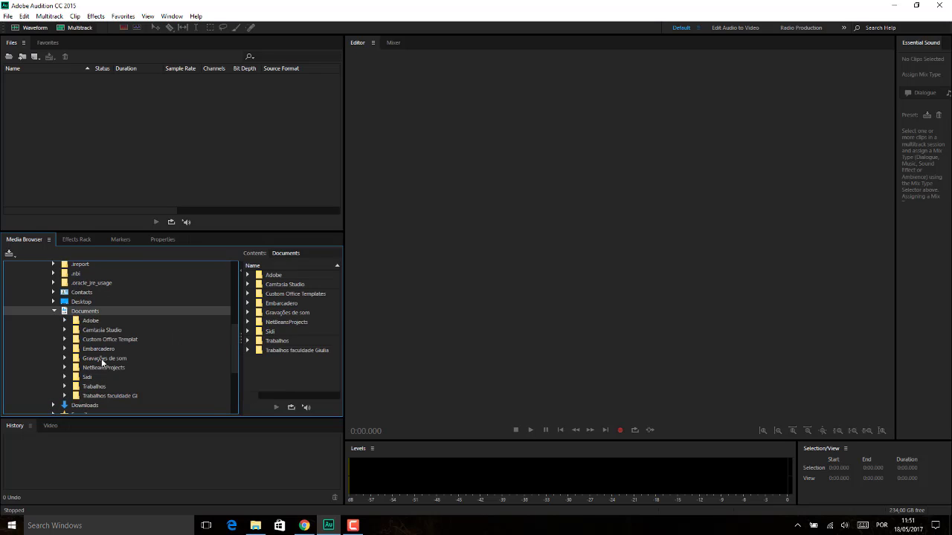
left_click(89, 387)
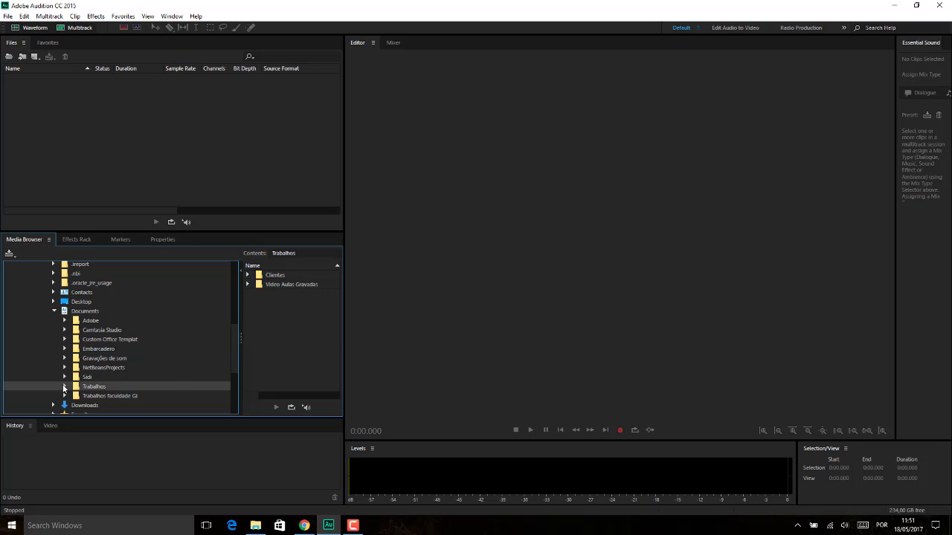
left_click(64, 387)
- Expand the Video Aulas Gravadas folder and its Aulas Adobe Audition subfolder
scroll(233, 357, "down", 3)
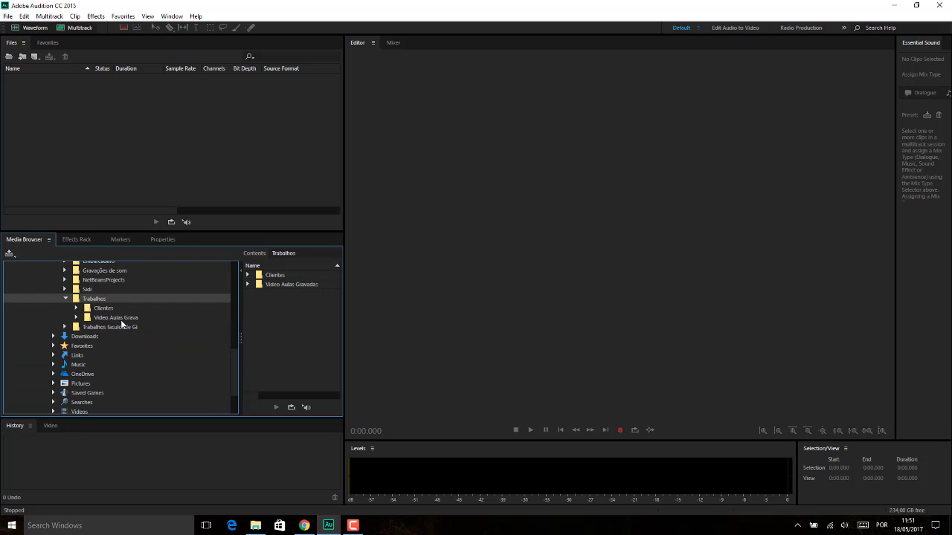
left_click(122, 320)
left_click(77, 318)
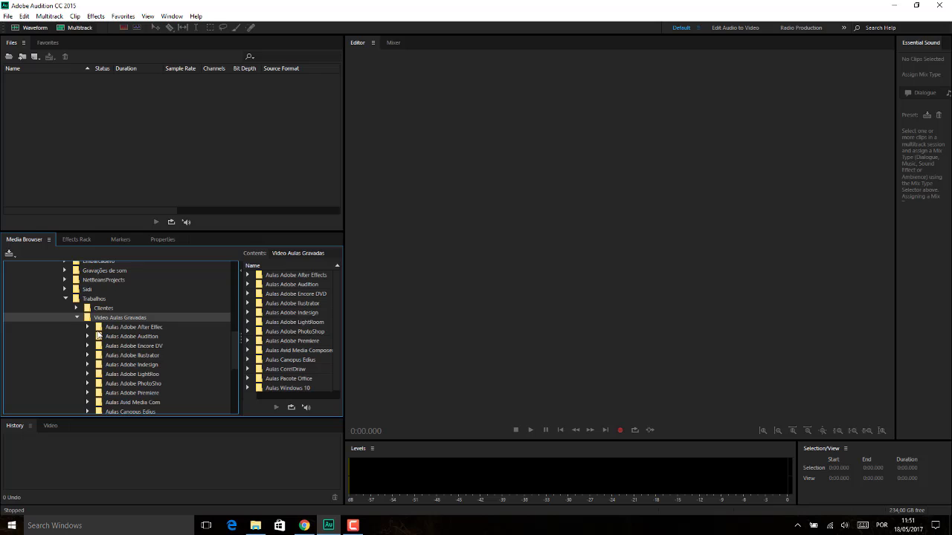
left_click(122, 339)
left_click(88, 337)
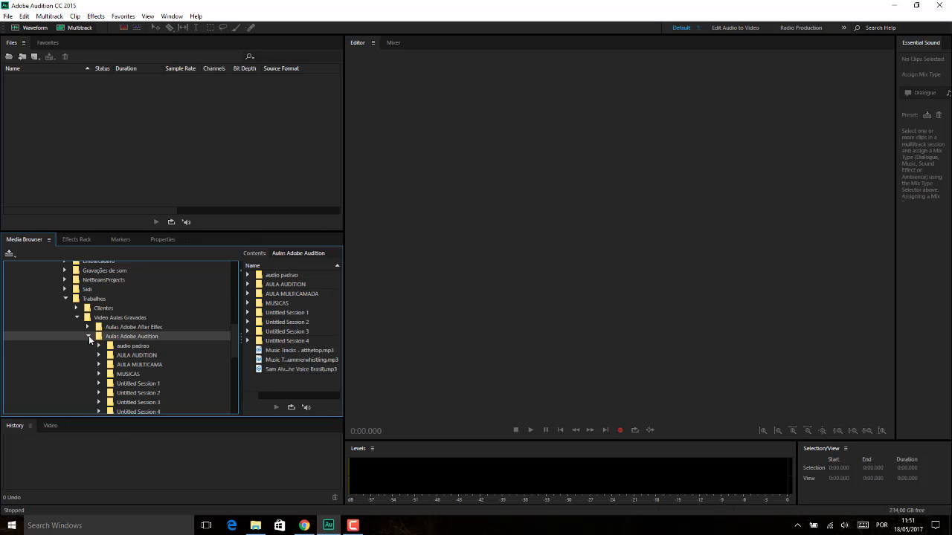
- Expand MUSICAS and EFEITOS under Aulas Adobe Audition and list the files of the Imagio CD 01 folder
mouse_move(234, 331)
left_mouse_down()
mouse_move(233, 350)
mouse_move(234, 314)
mouse_move(234, 339)
left_mouse_up()
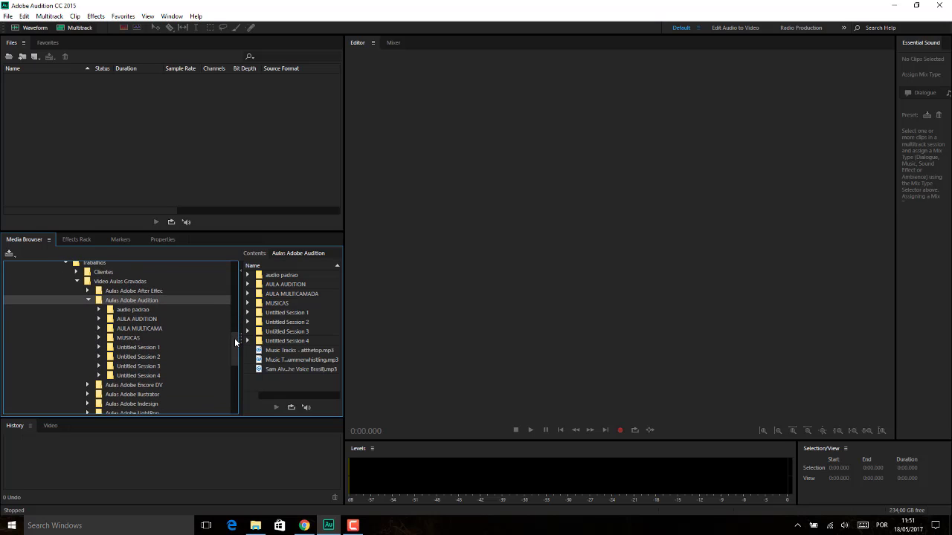
left_click(108, 339)
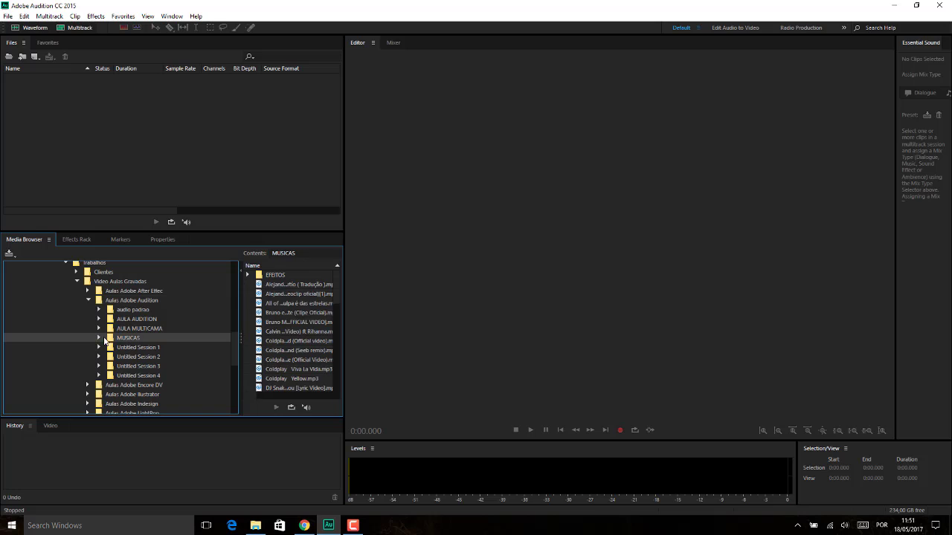
left_click(99, 338)
left_click(142, 349)
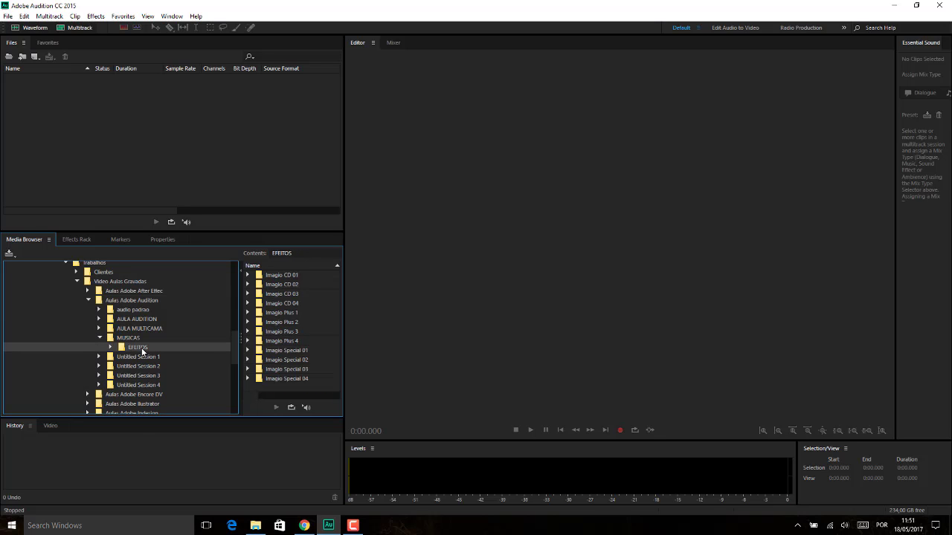
left_click(110, 347)
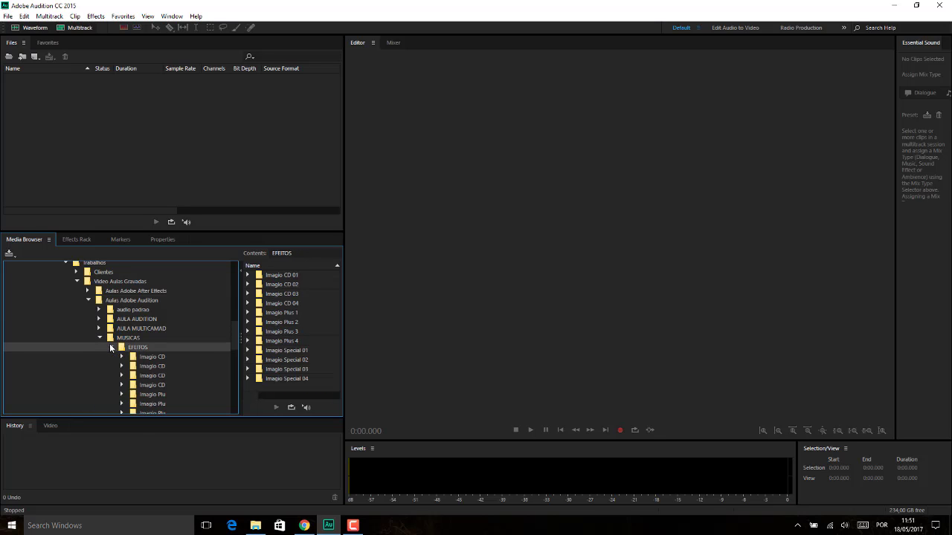
left_click(160, 358)
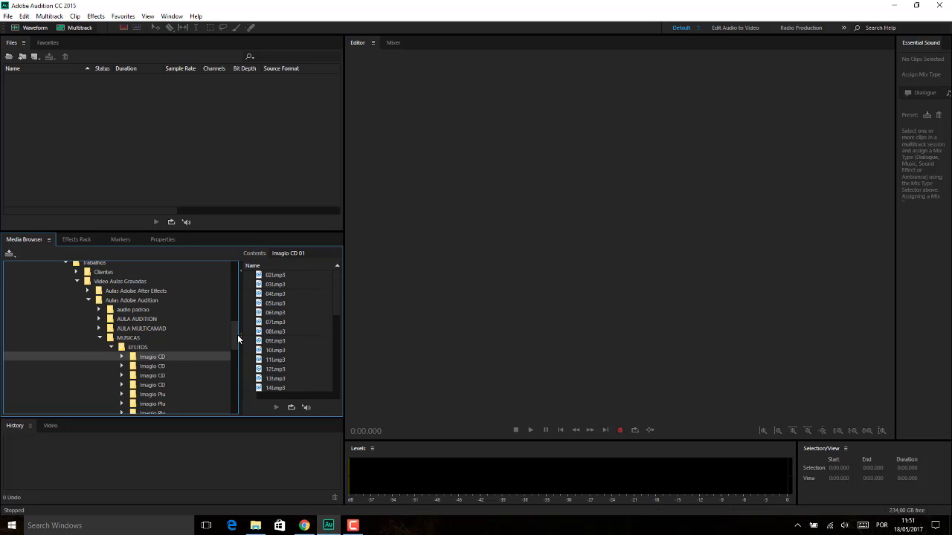
- Open the file 02!.mp3 from the Imagio CD 01 folder in the waveform editor
mouse_move(233, 324)
left_mouse_down()
mouse_move(235, 343)
mouse_move(235, 292)
mouse_move(235, 332)
left_mouse_up()
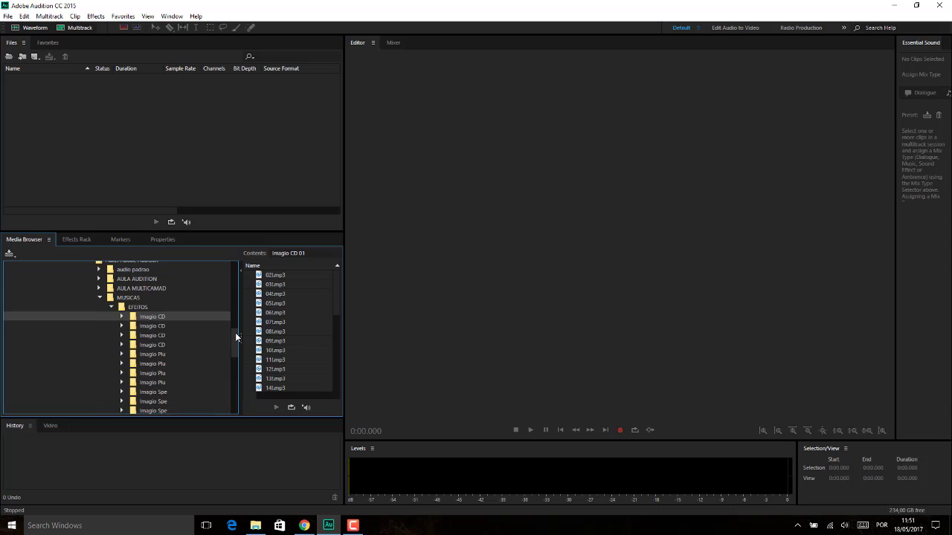
left_click(268, 276)
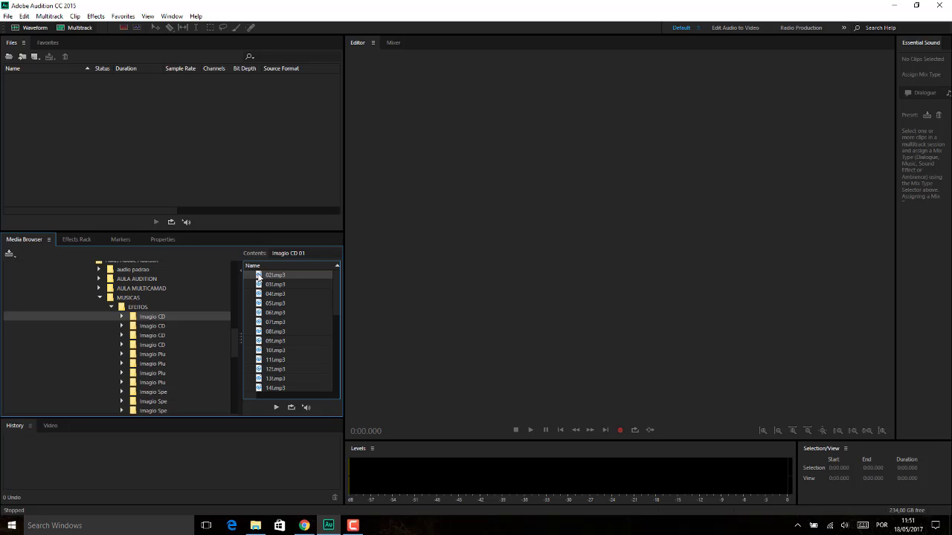
double_click(259, 277)
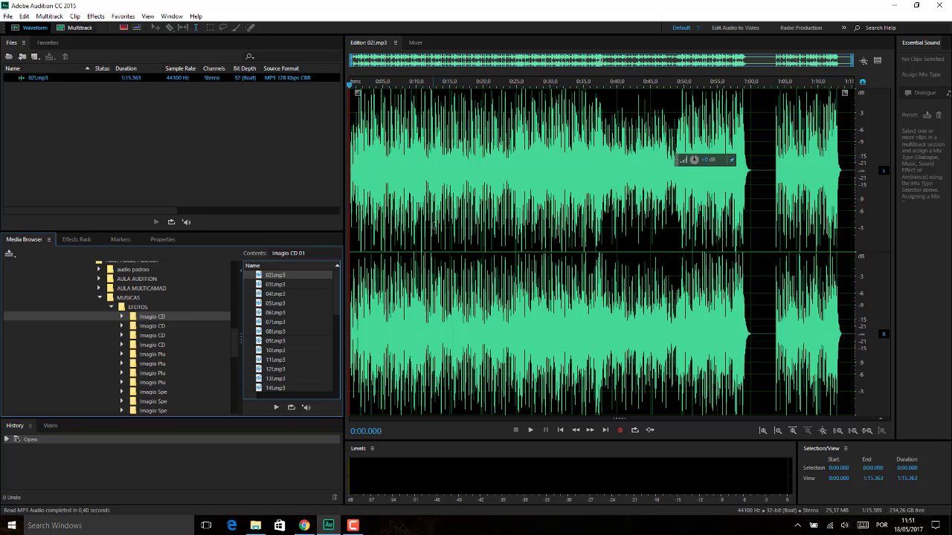
- Play the opened audio from its start and preview its last section twice from about 1:03, stopping playback each time
key("space")
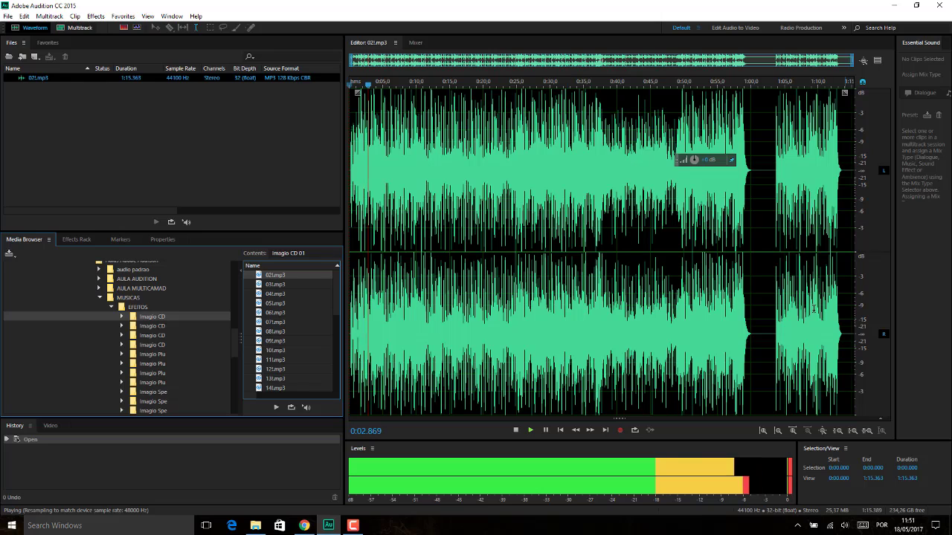
left_click(774, 230)
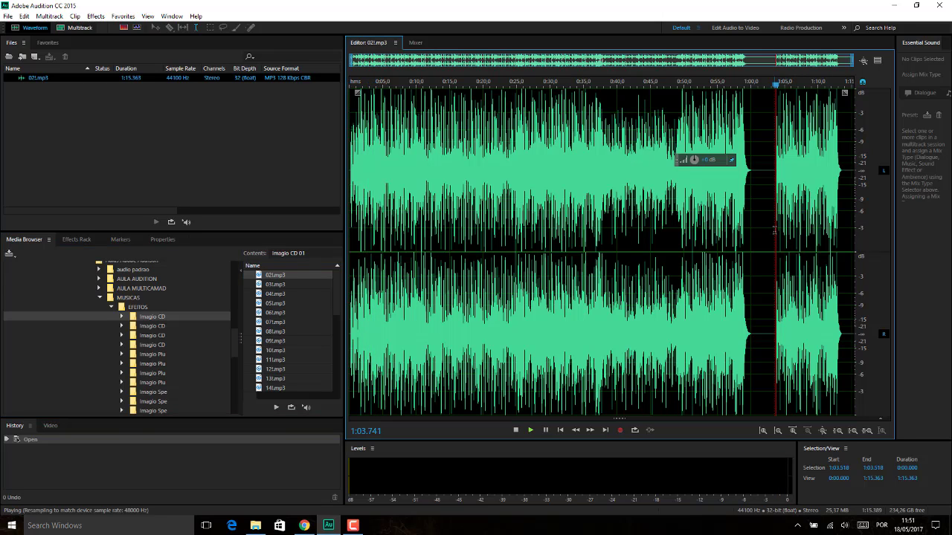
key("space")
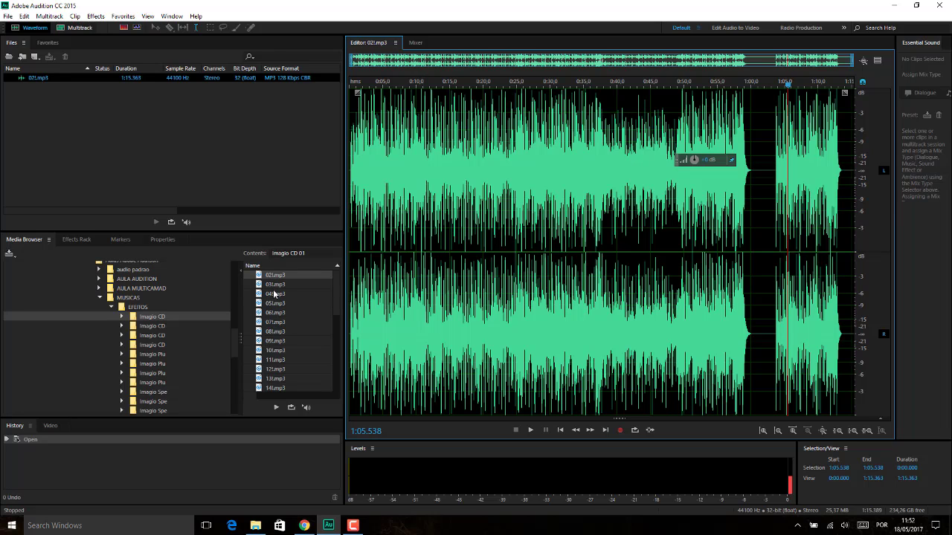
left_click(774, 240)
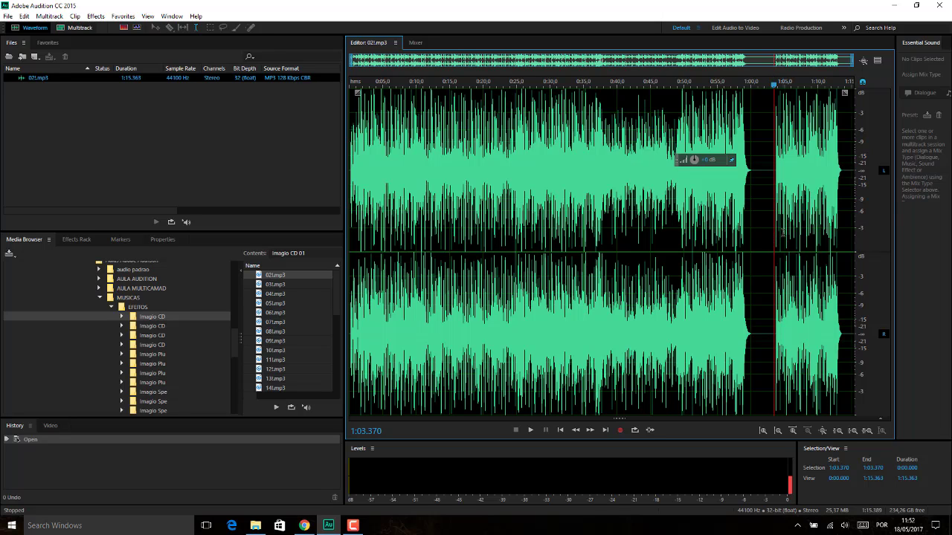
key("space")
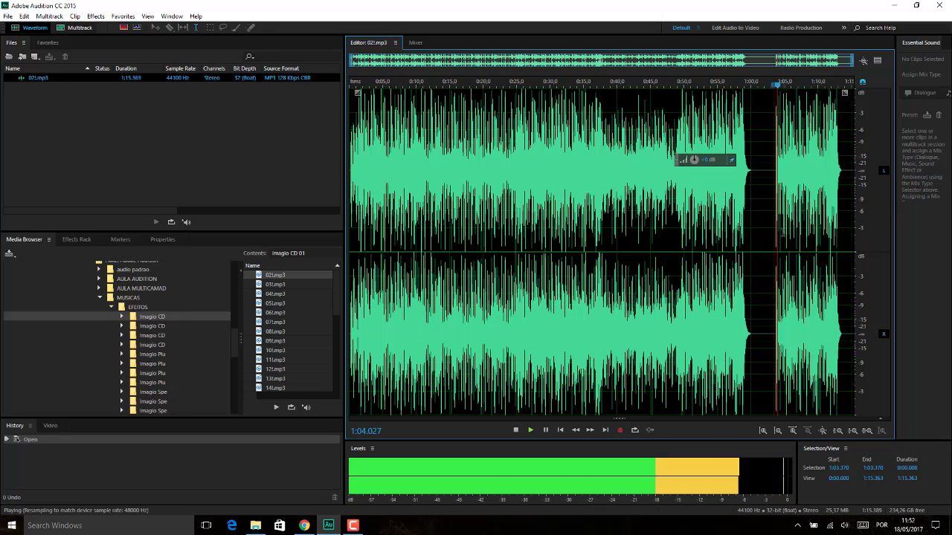
key("space")
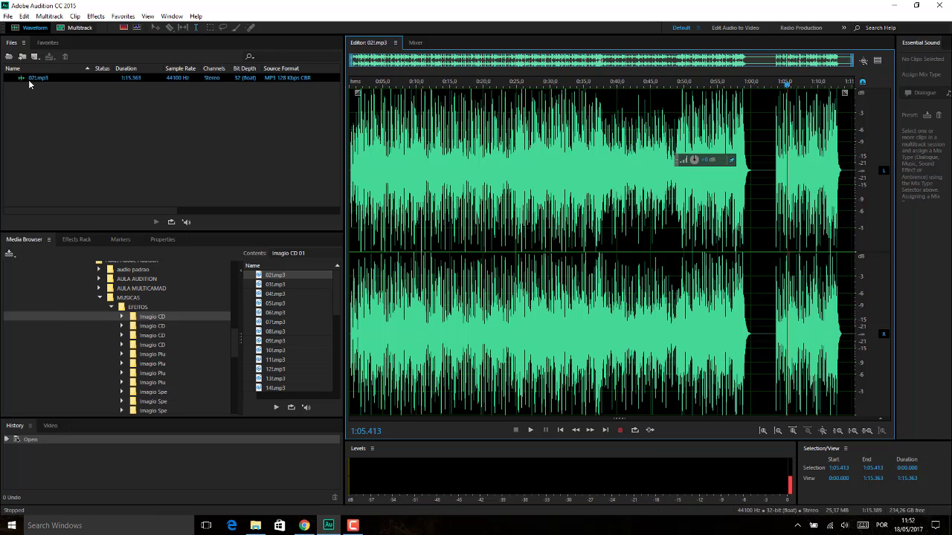
left_click(271, 285)
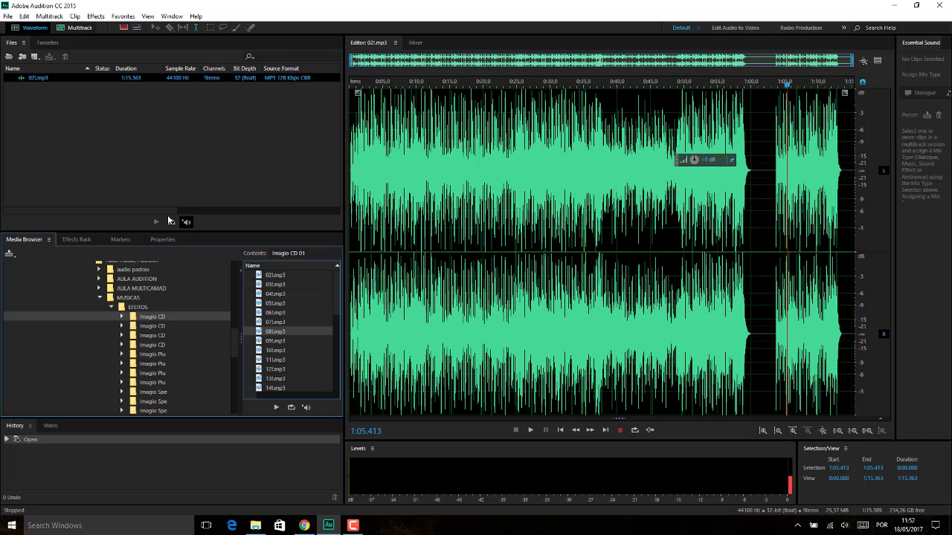
double_click(83, 162)
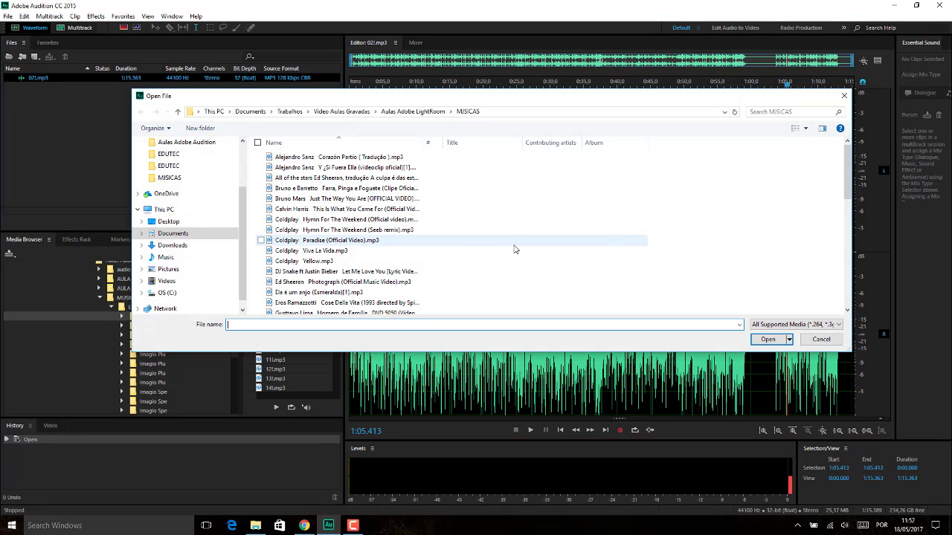
left_click(826, 344)
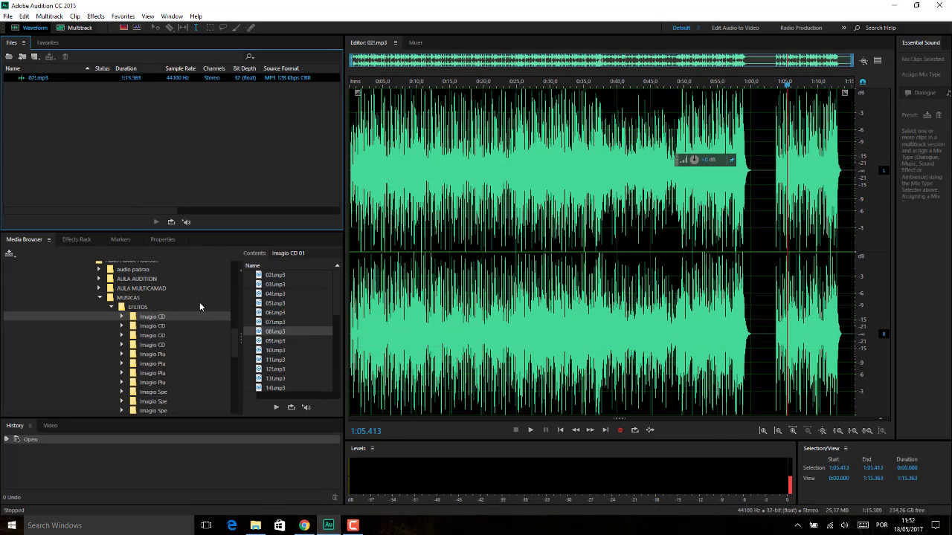
- Look through the contents of the Imagio CD 02 and Imagio CD 03 folders and return to Imagio CD 01
left_click(155, 328)
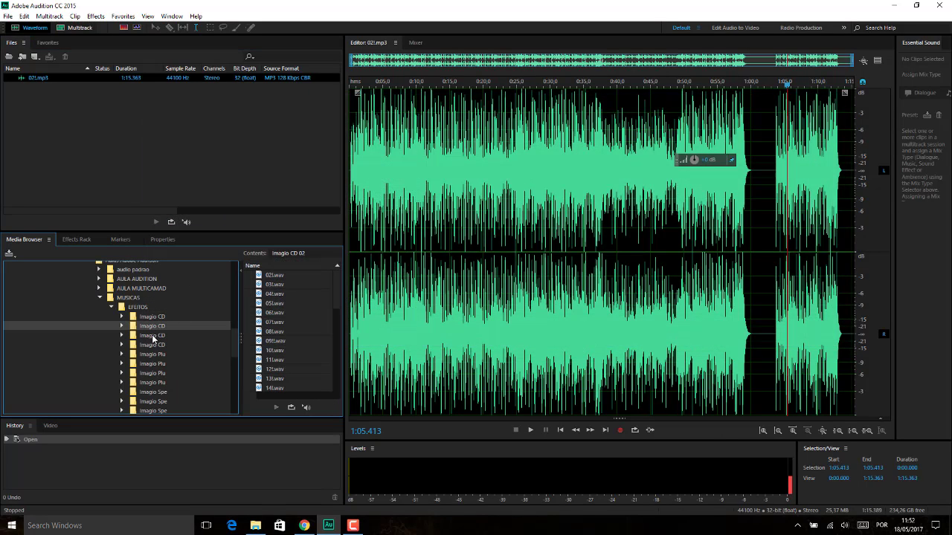
left_click(153, 336)
left_click(153, 317)
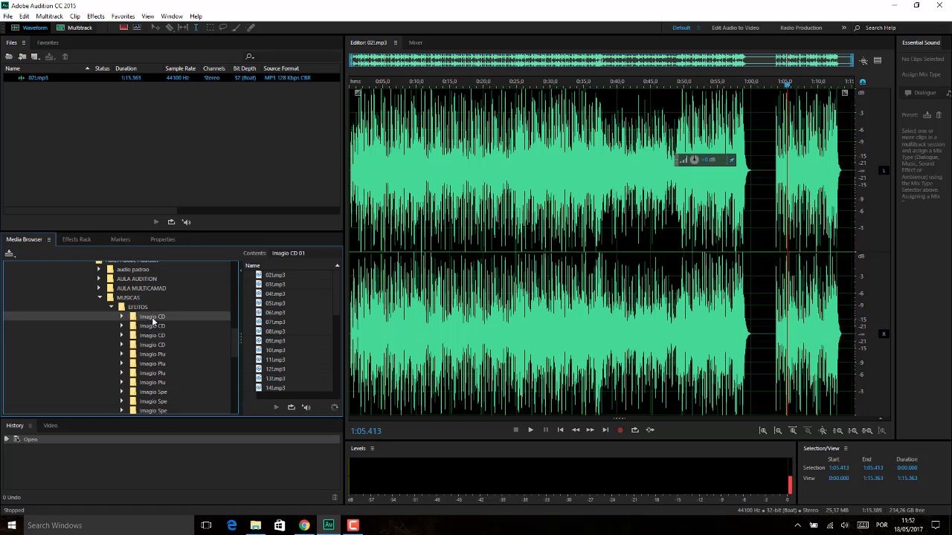
- Play the last section of the waveform from about 1:03 and stop after a few seconds
left_click(774, 227)
key("space")
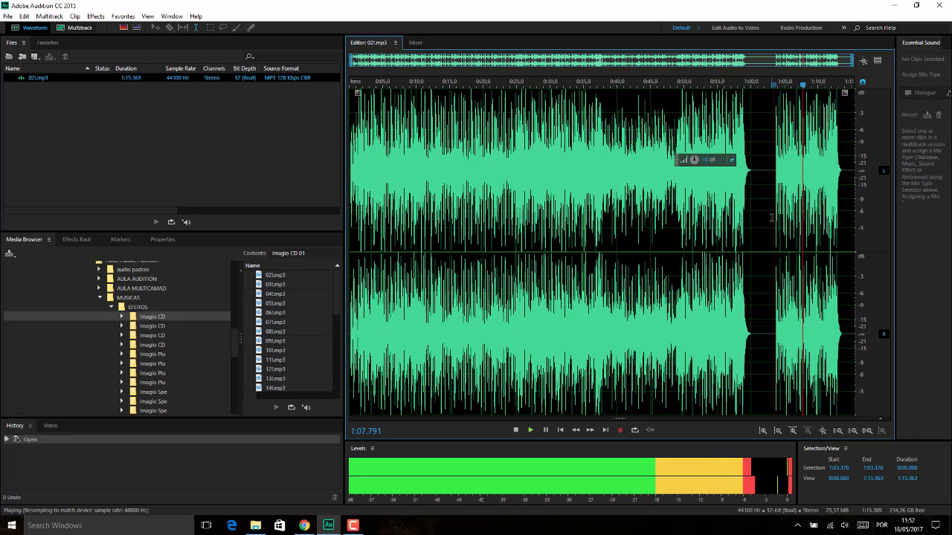
key("space")
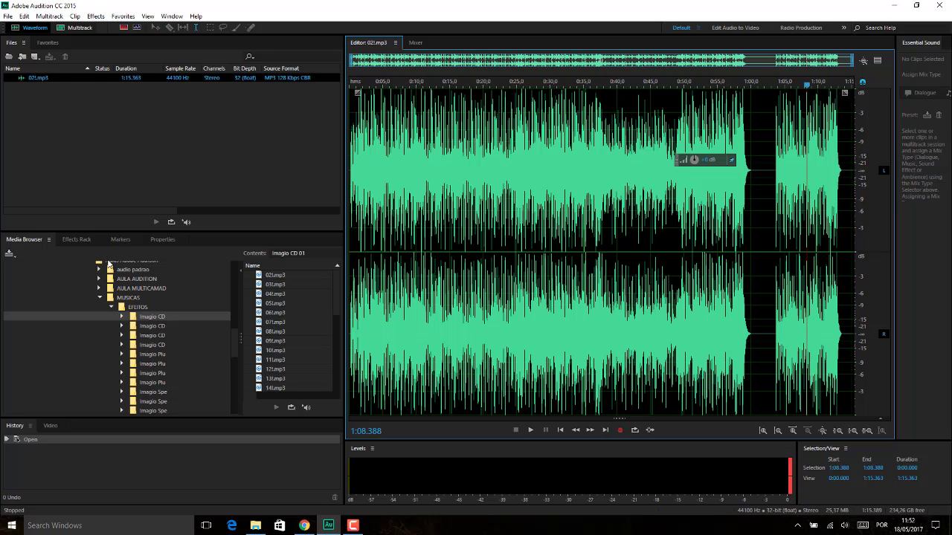
- Open the song Projota Ela Só Quer Paz.mp3 from the MUSICAS folder in the waveform editor
left_click(43, 136)
double_click(42, 136)
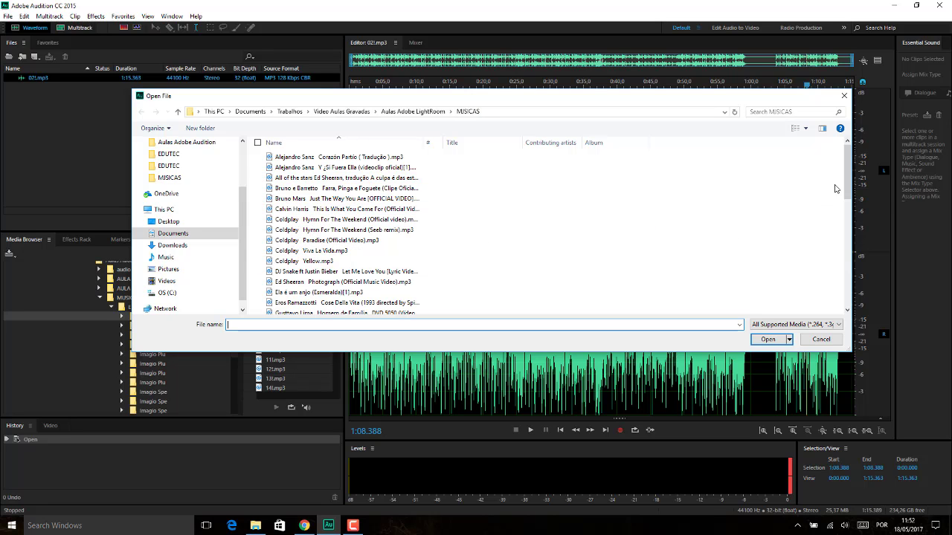
left_click_drag(847, 165, 848, 247)
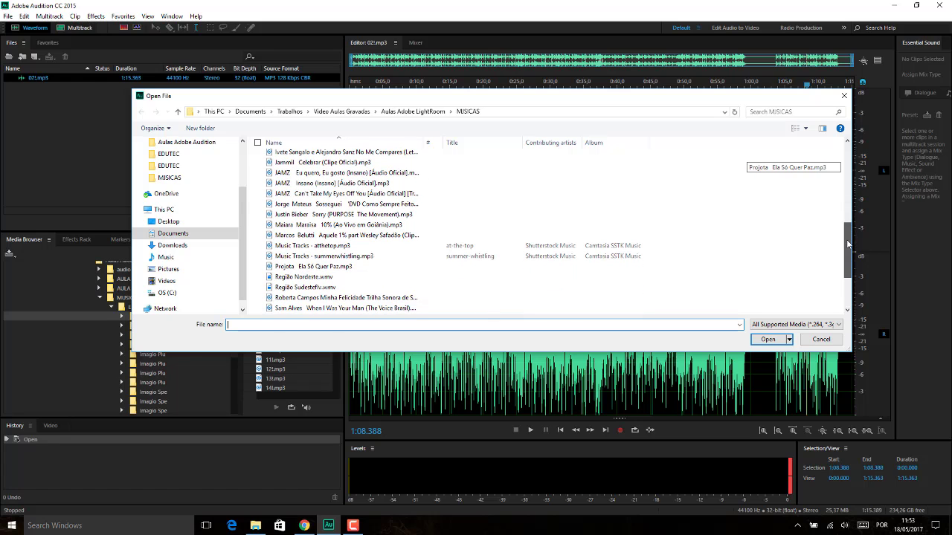
double_click(321, 268)
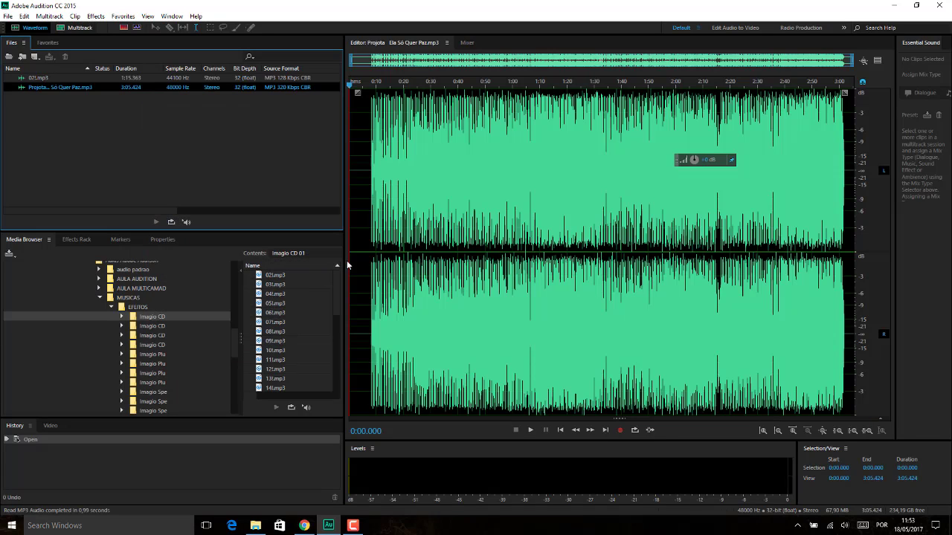
- Play the song from about 0:08, stop after a few seconds and return the playhead to where the sound begins
left_click(371, 175)
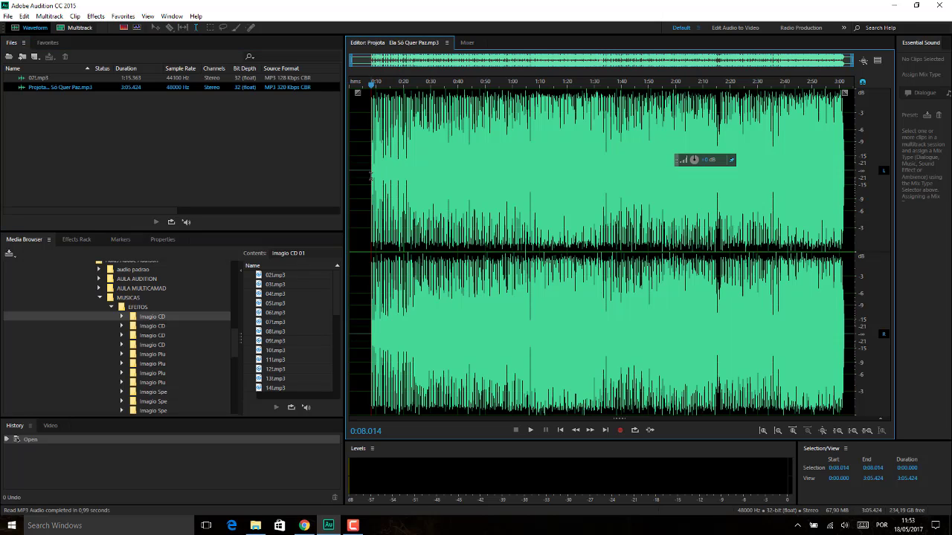
key("space")
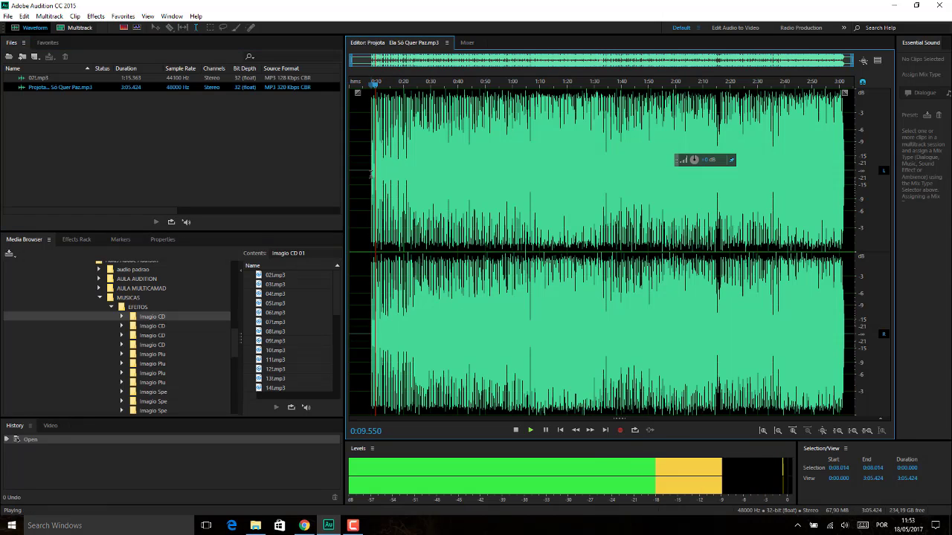
key("space")
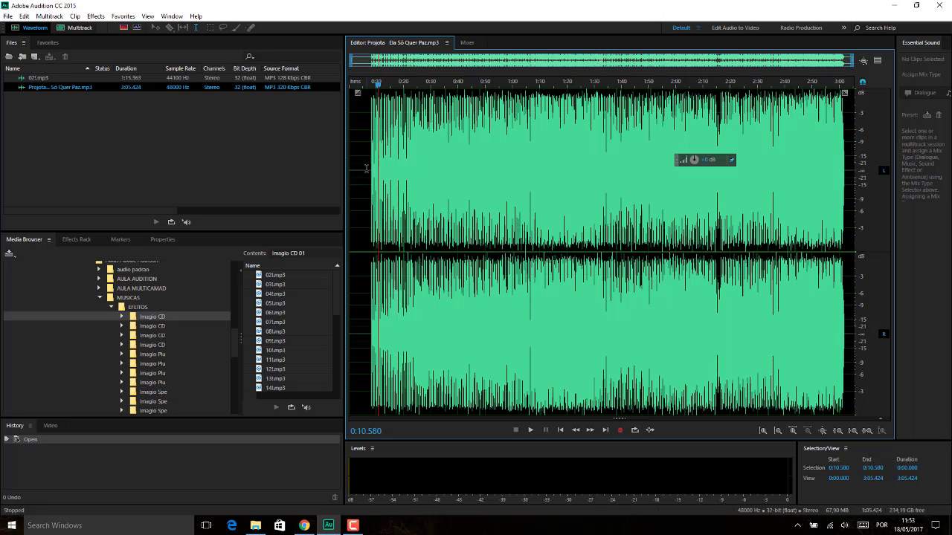
left_click(372, 176)
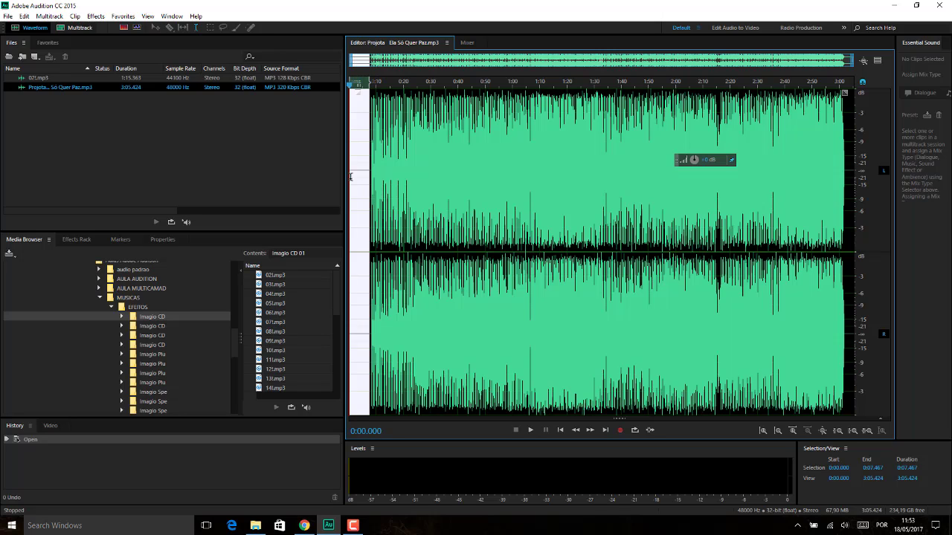
- Switch back to 02!.mp3, play its last section from about 1:03 and stop after a few seconds
left_click(49, 78)
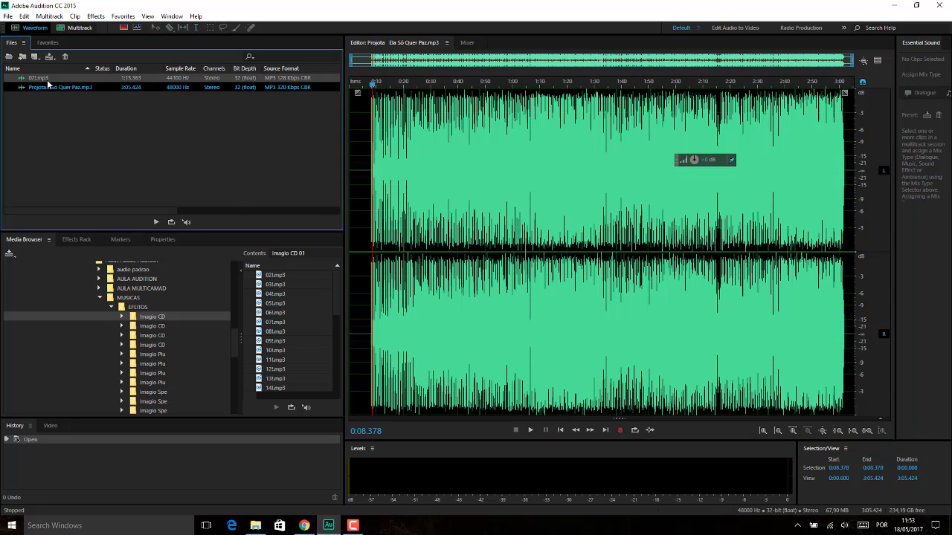
left_click(772, 220)
key("space")
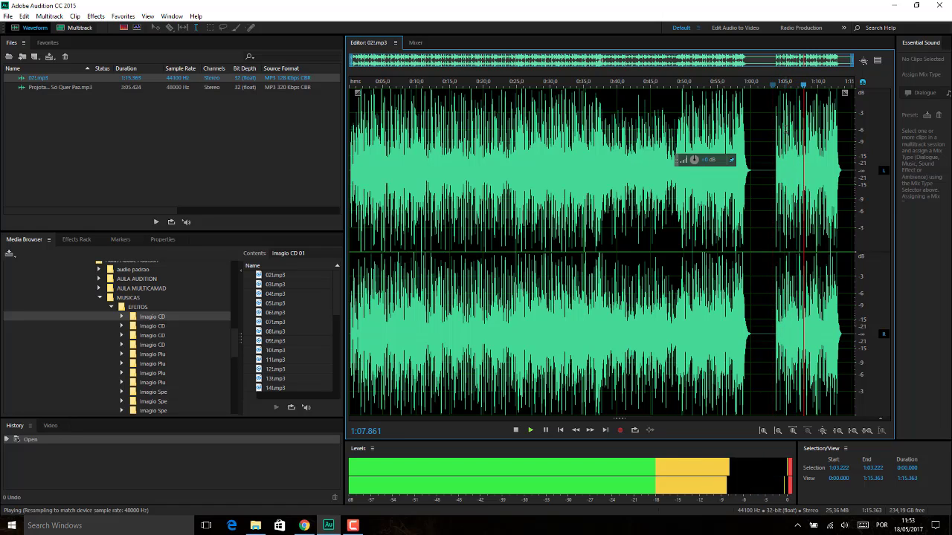
key("space")
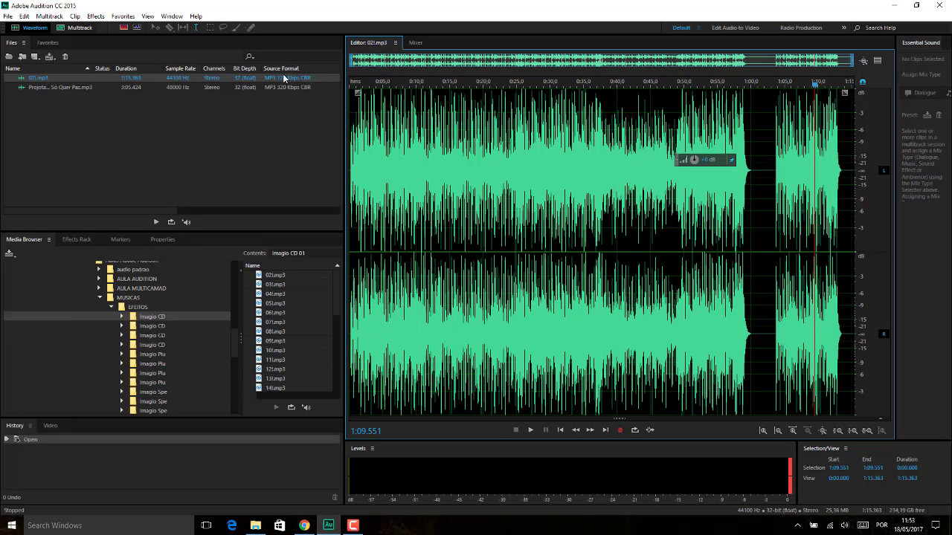
- Try selecting the last section of 02!.mp3 from about 1:03 to 1:12, clearing the selection each time
left_click(773, 216)
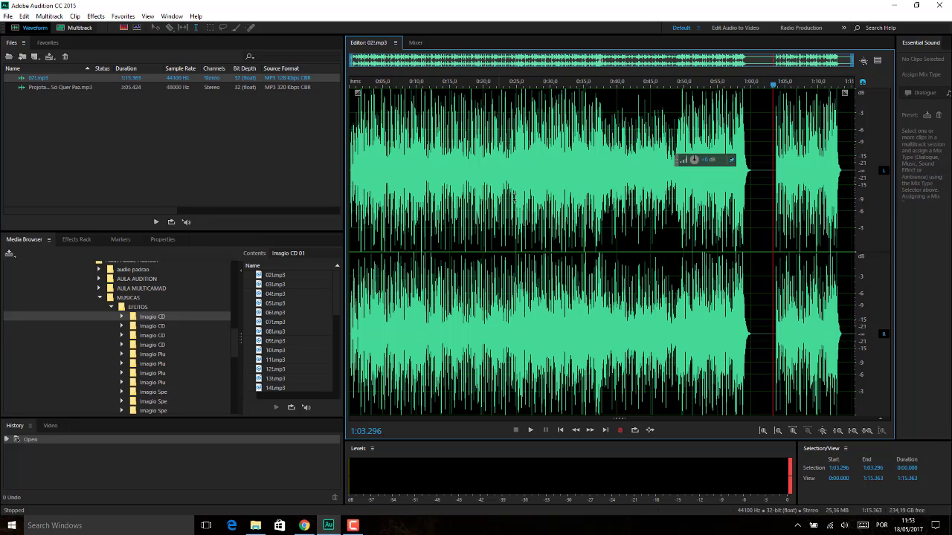
left_click_drag(774, 177, 841, 179)
left_click(789, 184)
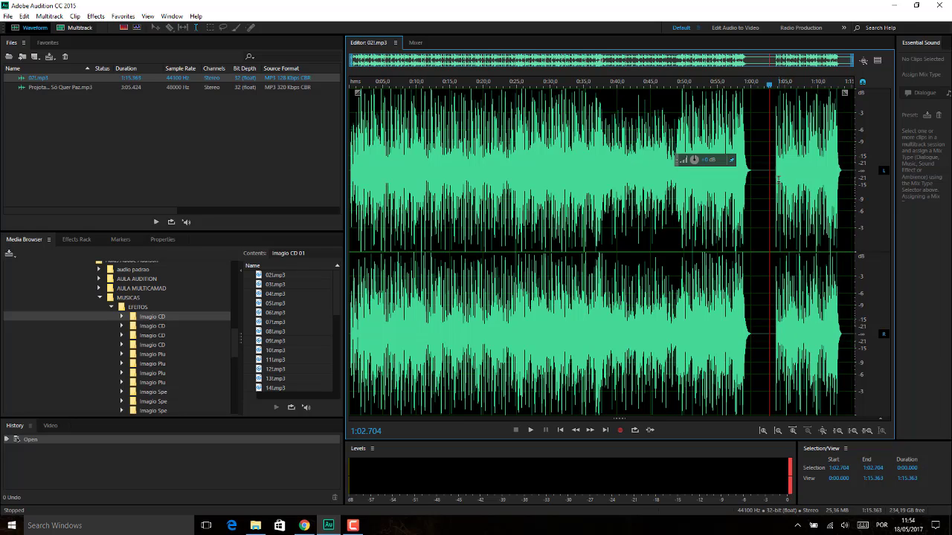
left_click_drag(774, 179, 835, 177)
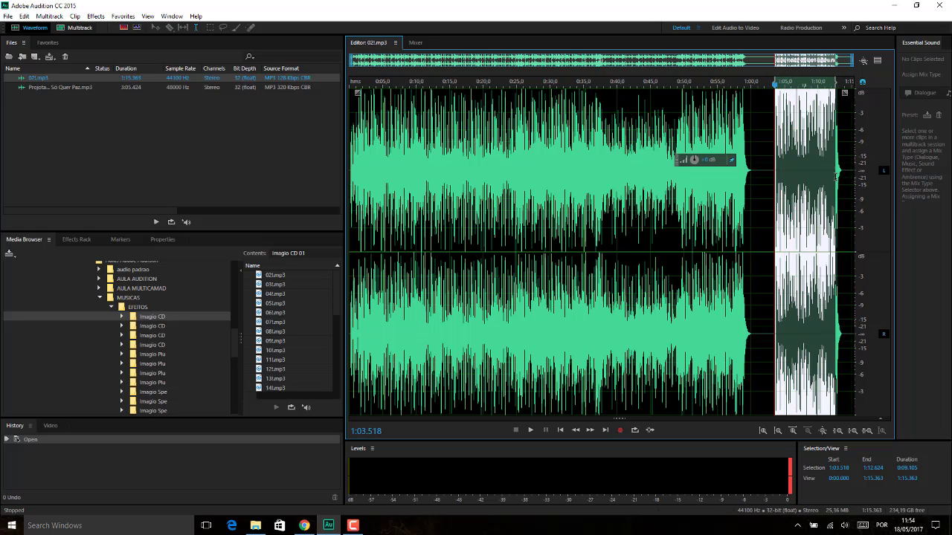
left_click(768, 176)
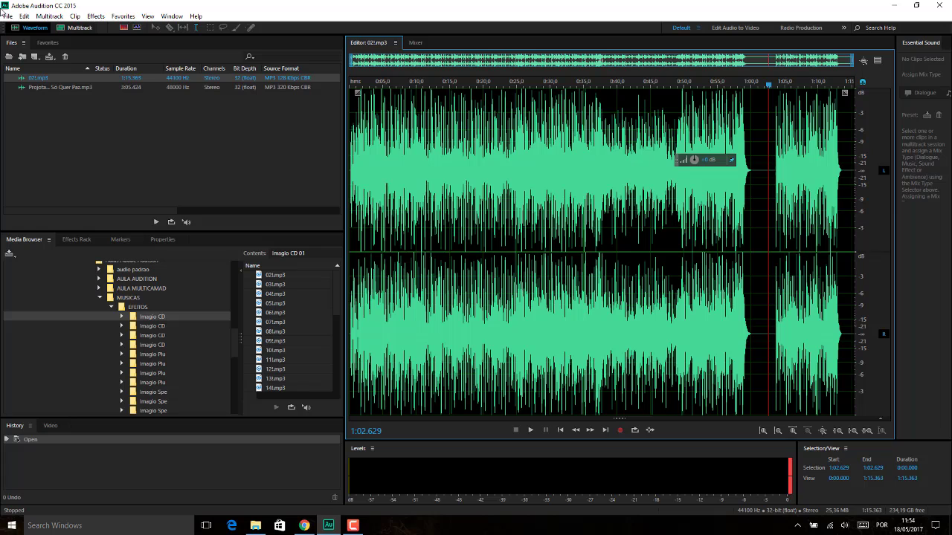
- Look at the clipboards available for use as the current clipboard and close the list without choosing one
left_click(24, 15)
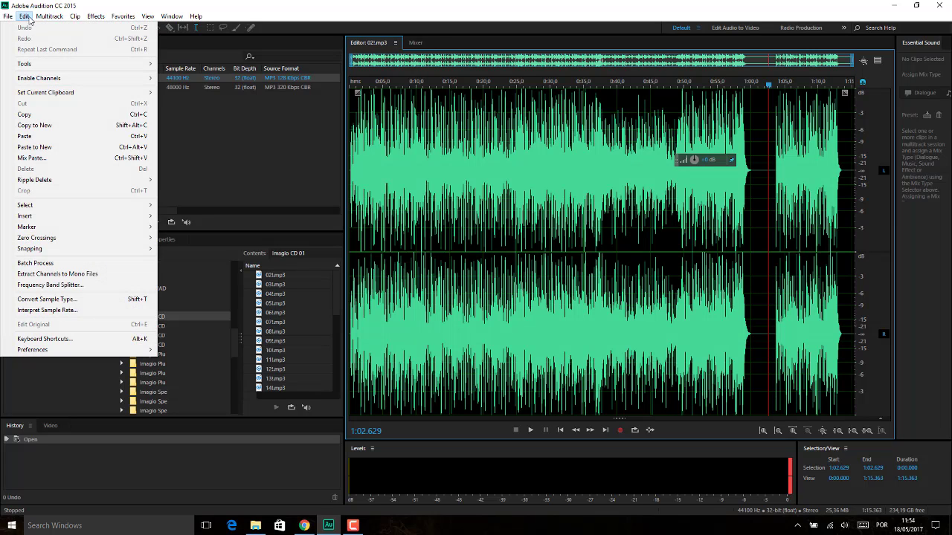
mouse_move(32, 94)
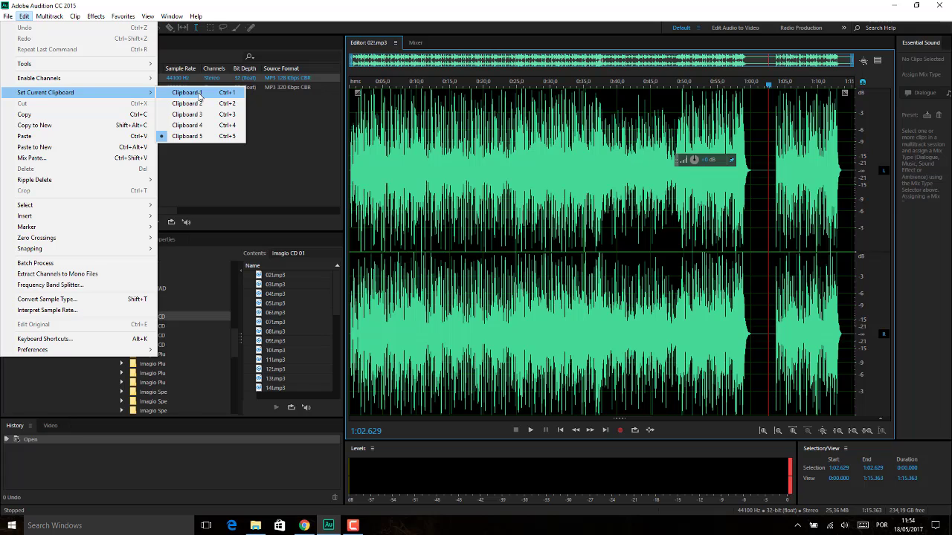
left_click(771, 191)
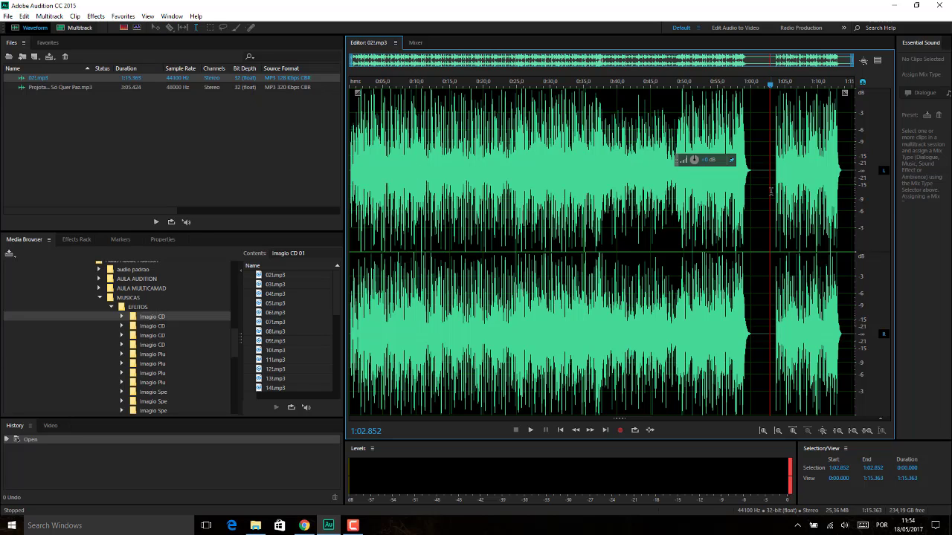
- Copy the last section of 02!.mp3, about 1:03 to 1:13, and paste it into the Projota song at about 0:06
left_click_drag(773, 192, 841, 197)
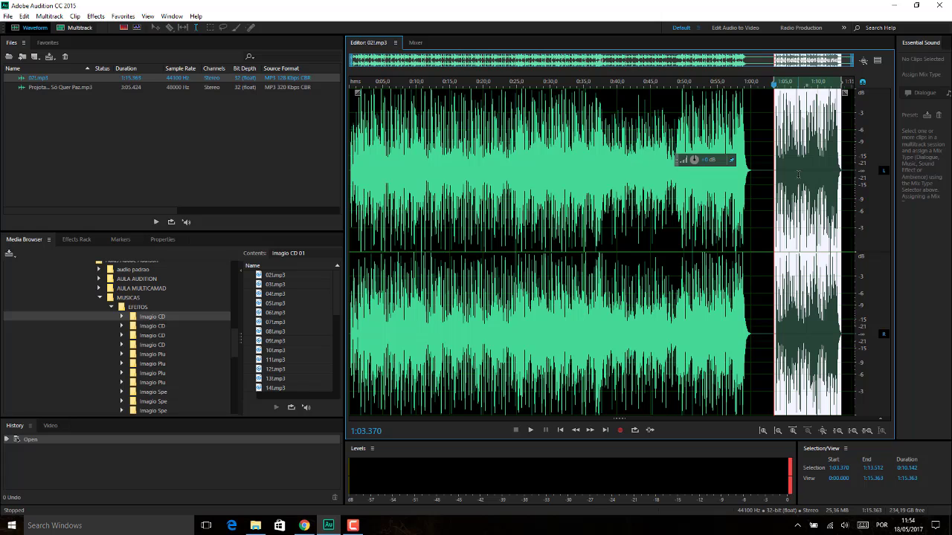
key("ctrl+c")
double_click(84, 87)
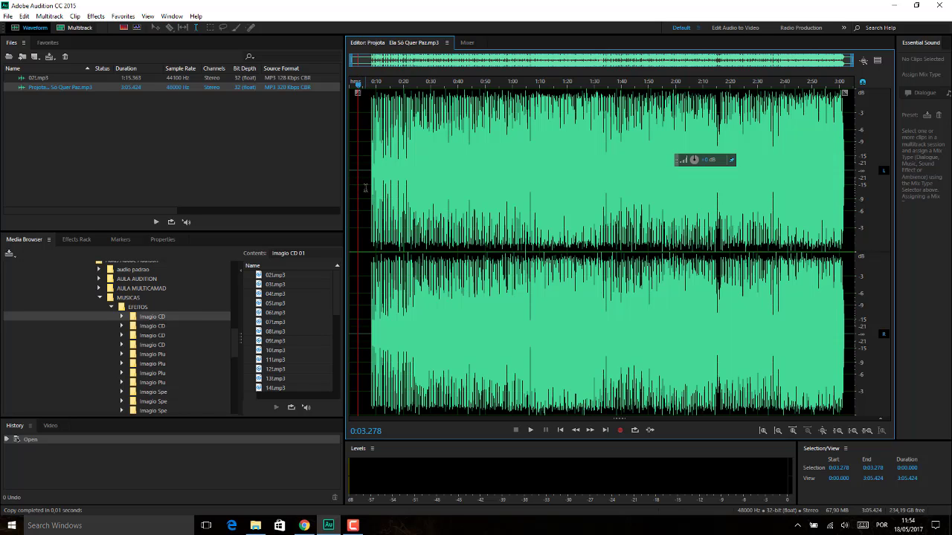
left_click(365, 189)
key("ctrl+v")
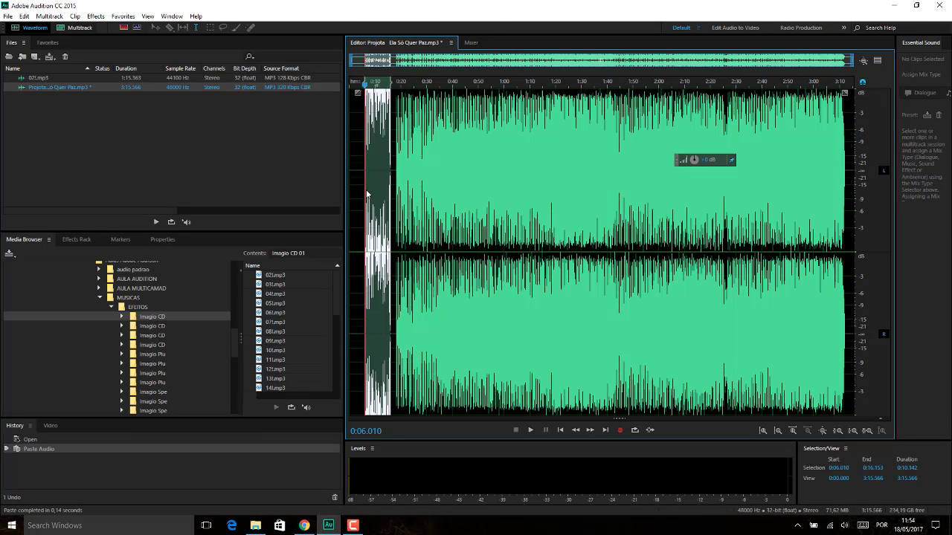
- Play the pasted section of the Projota song from about 0:07 and stop playback
left_click(367, 192)
key("space")
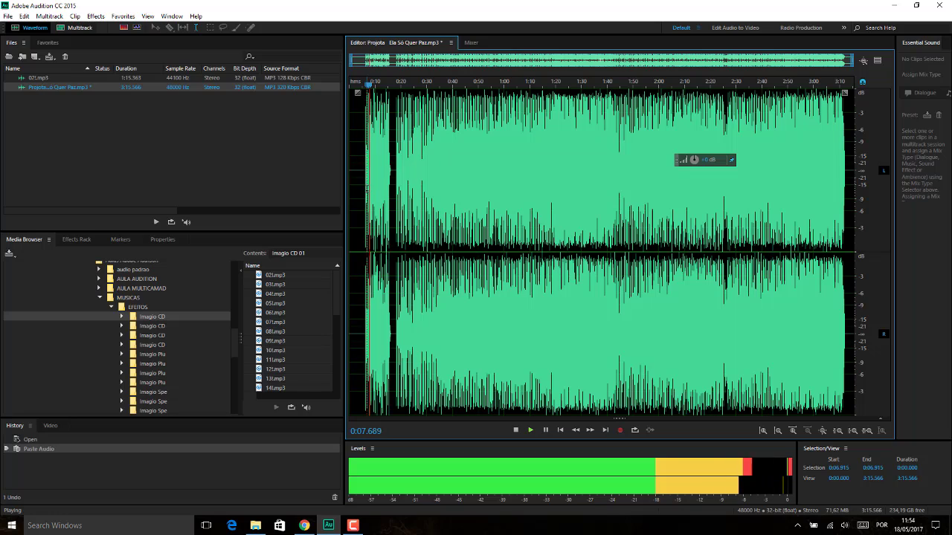
key("space")
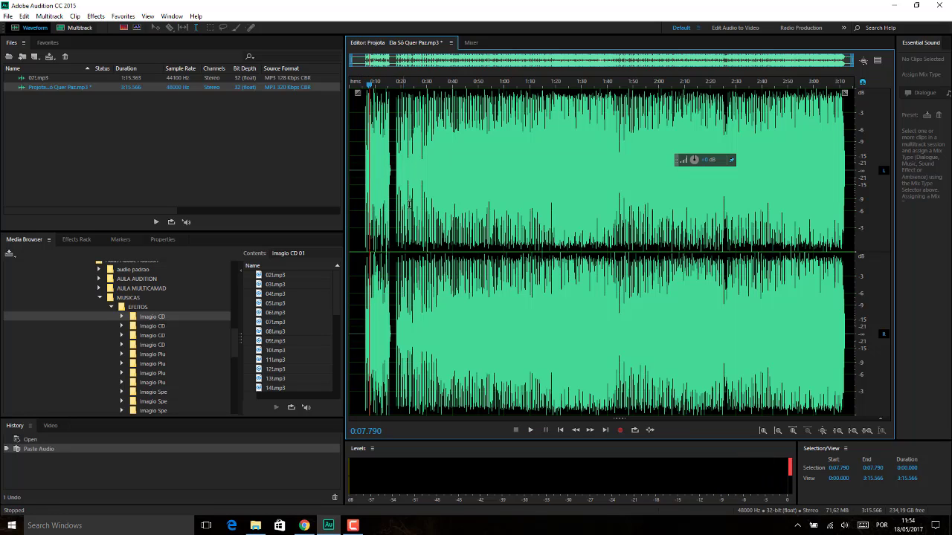
- Open 06!.wav from the Imagio CD 04 folder, highlight its last section from about 1:36 to 1:45 and clear the selection
left_click(151, 345)
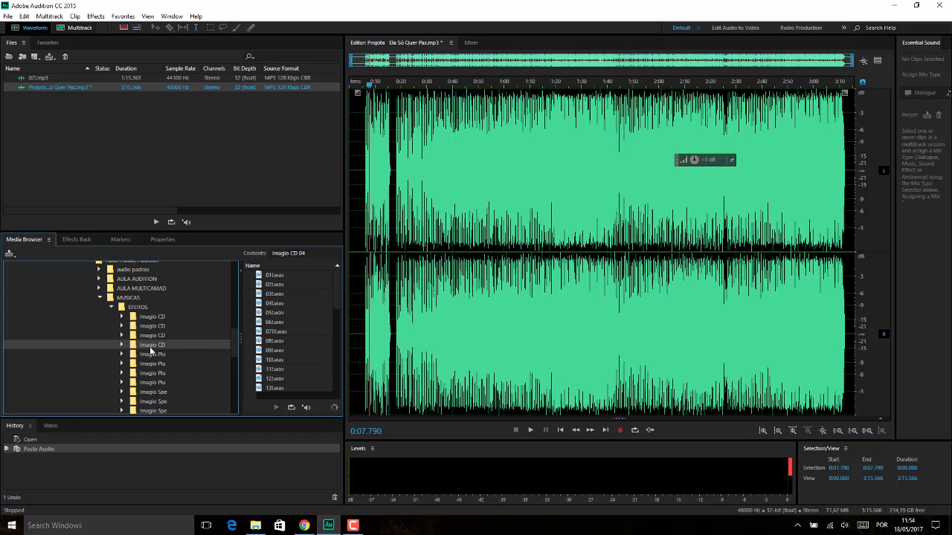
double_click(276, 323)
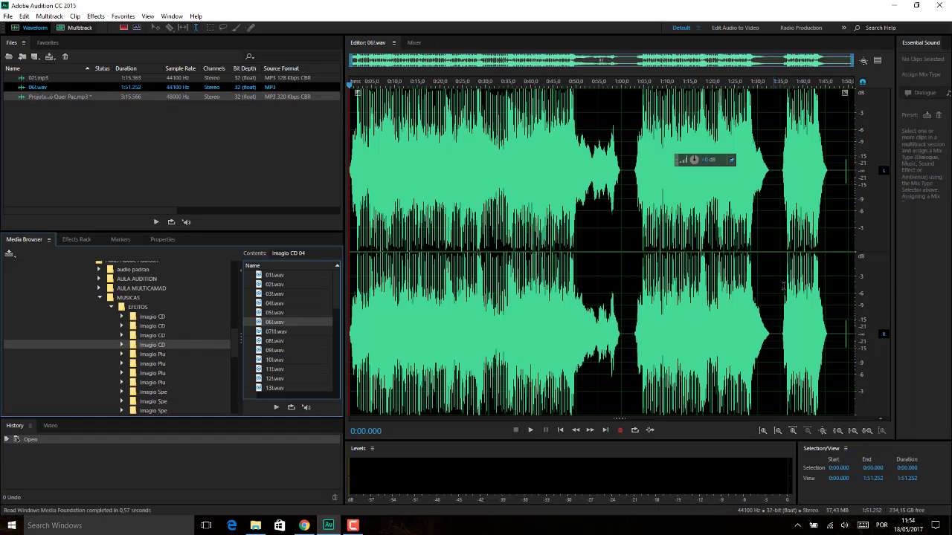
left_click(786, 240)
left_click_drag(785, 240, 824, 240)
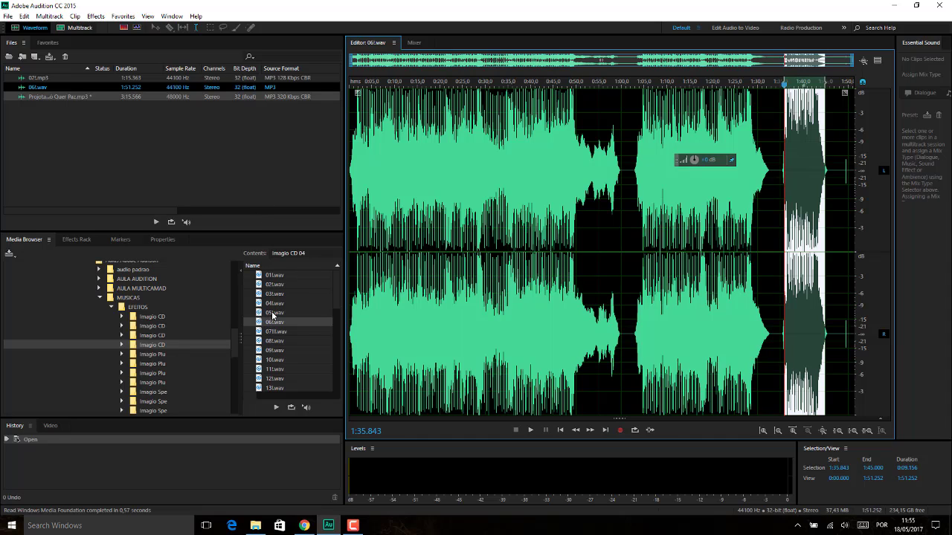
left_click(777, 209)
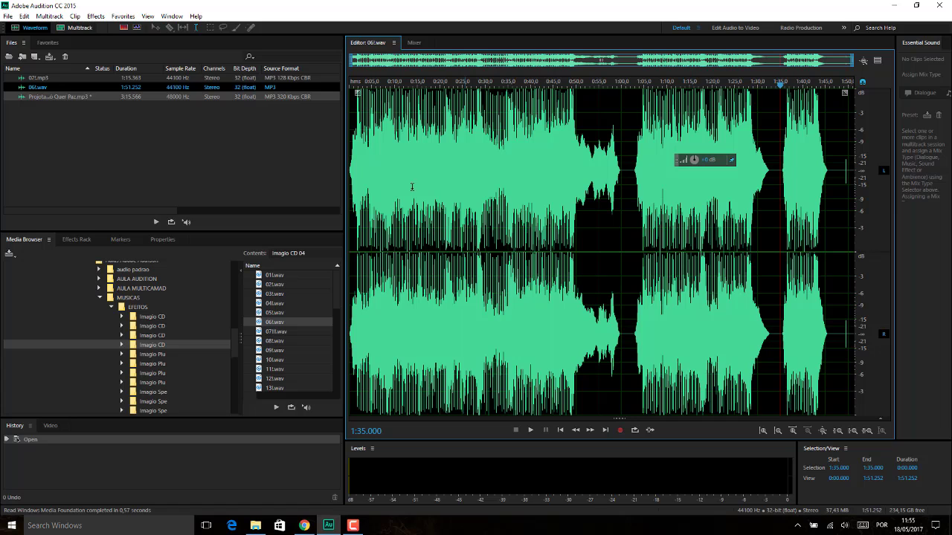
- Return to 02!.mp3 and select its last section from about 1:03 to 1:14
left_click(65, 78)
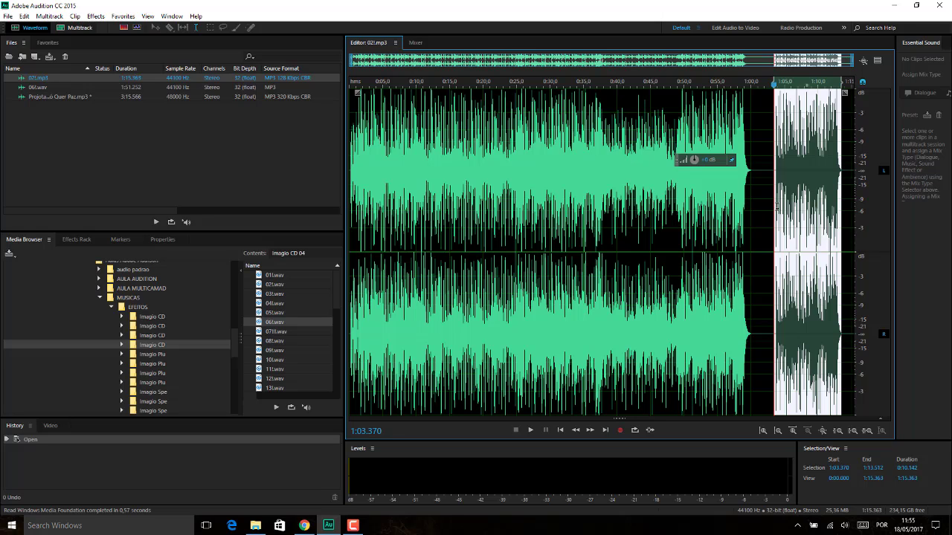
left_click(773, 214)
left_click_drag(773, 214, 846, 217)
left_click(824, 219)
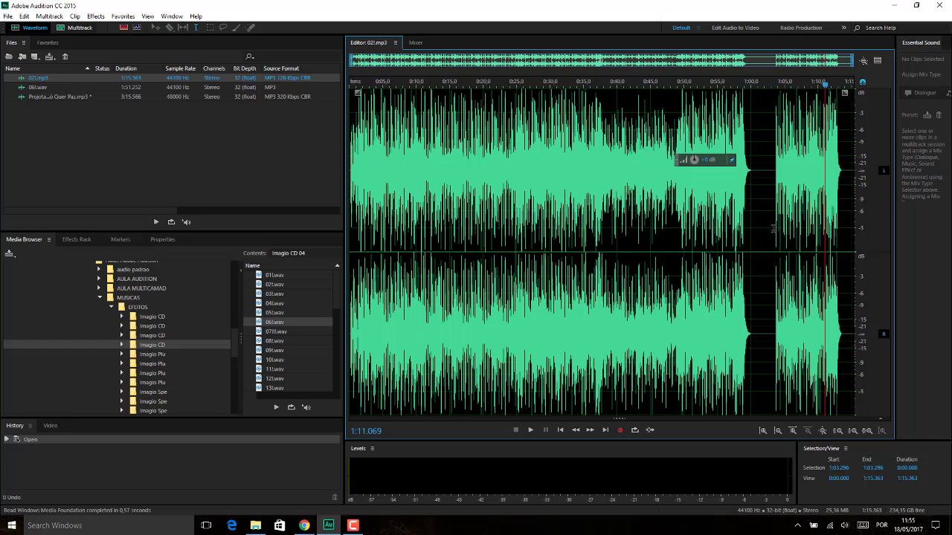
left_click_drag(773, 223, 847, 224)
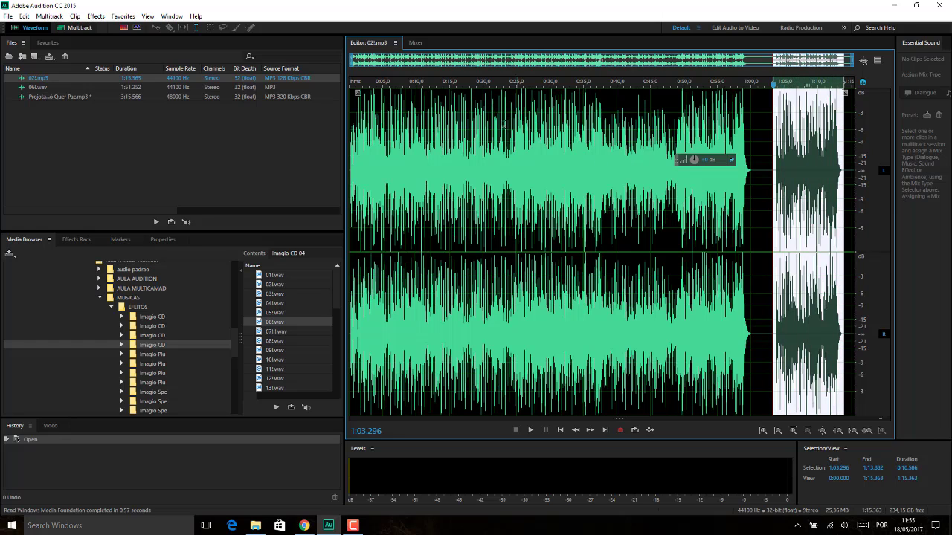
- Set Clipboard 1 as the current clipboard and copy the selected last section of 02!.mp3 to it
left_click(23, 18)
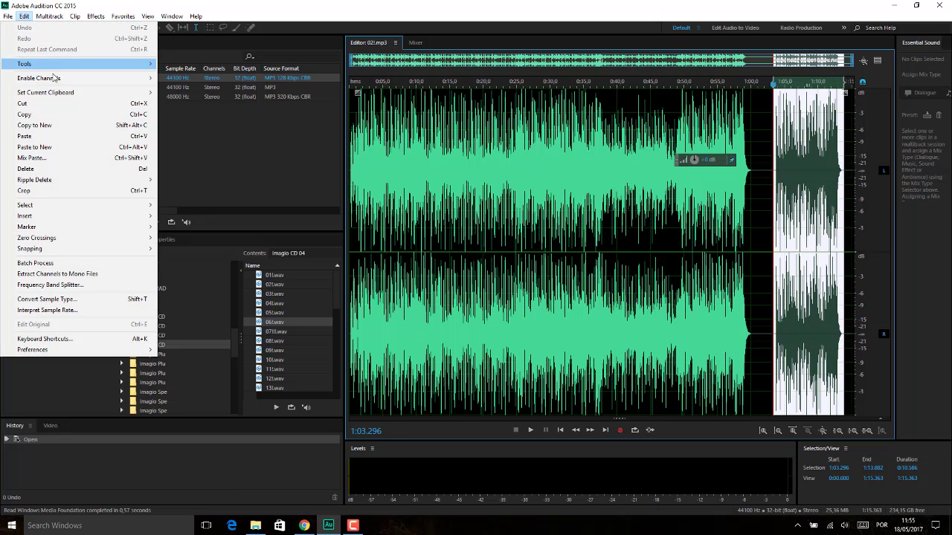
mouse_move(58, 98)
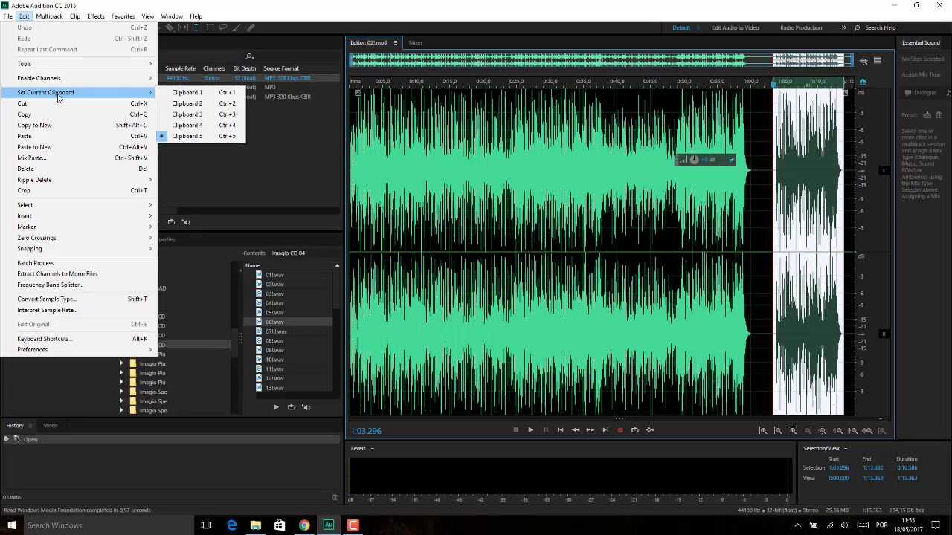
left_click(180, 94)
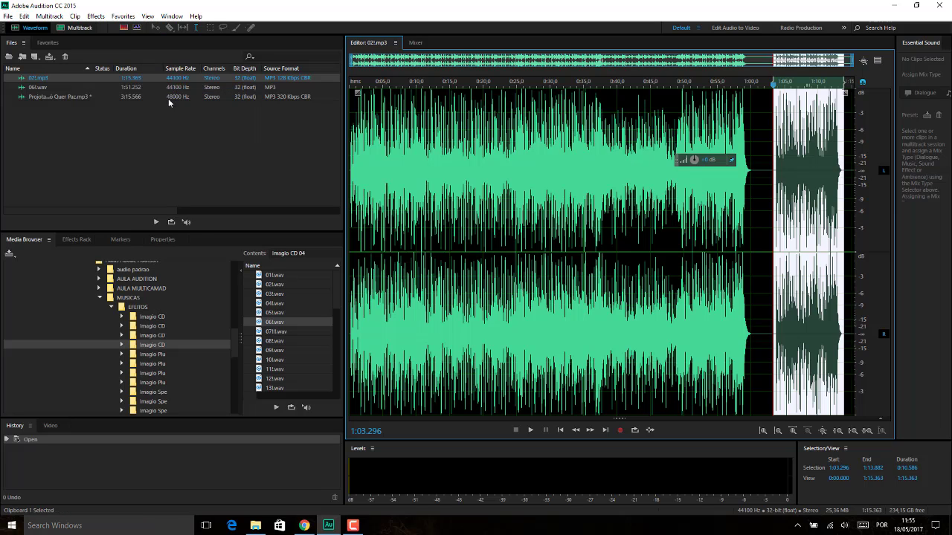
left_click(25, 17)
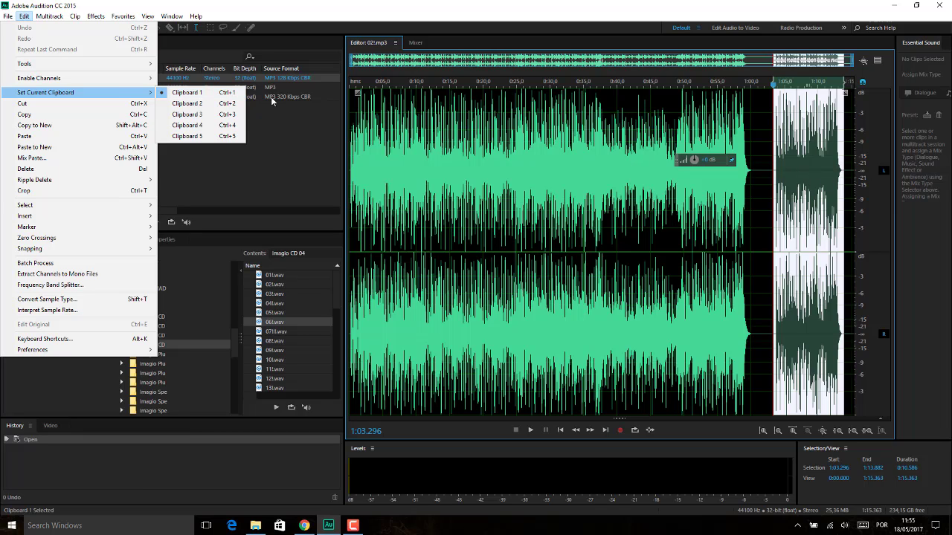
left_click(186, 92)
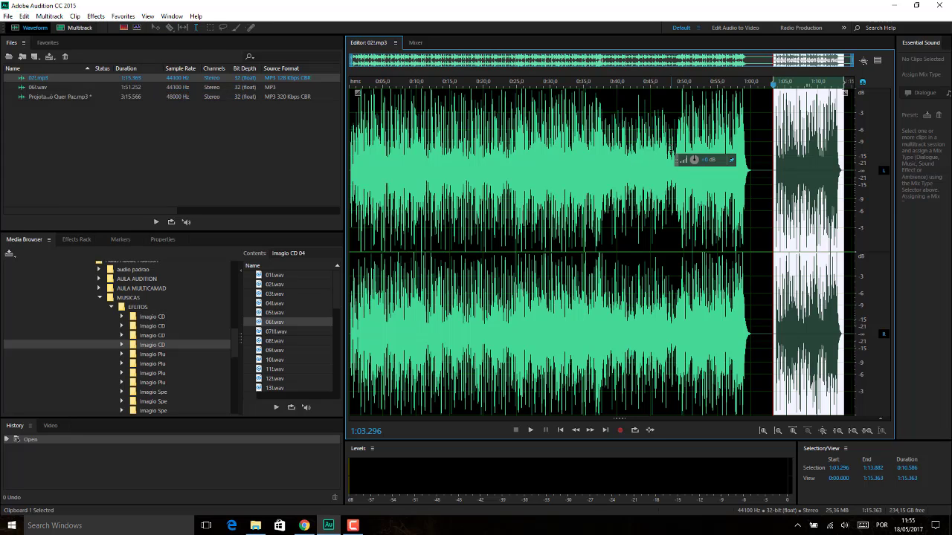
key("ctrl+c")
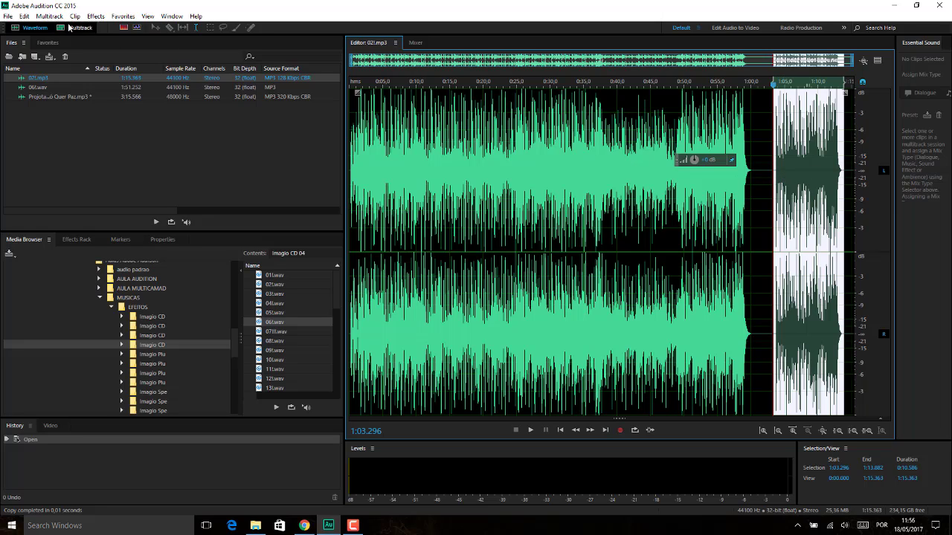
- Clear the selection in 02!.mp3, then return to 06!.wav and play its last section from about 1:35 to 1:45
left_click(24, 15)
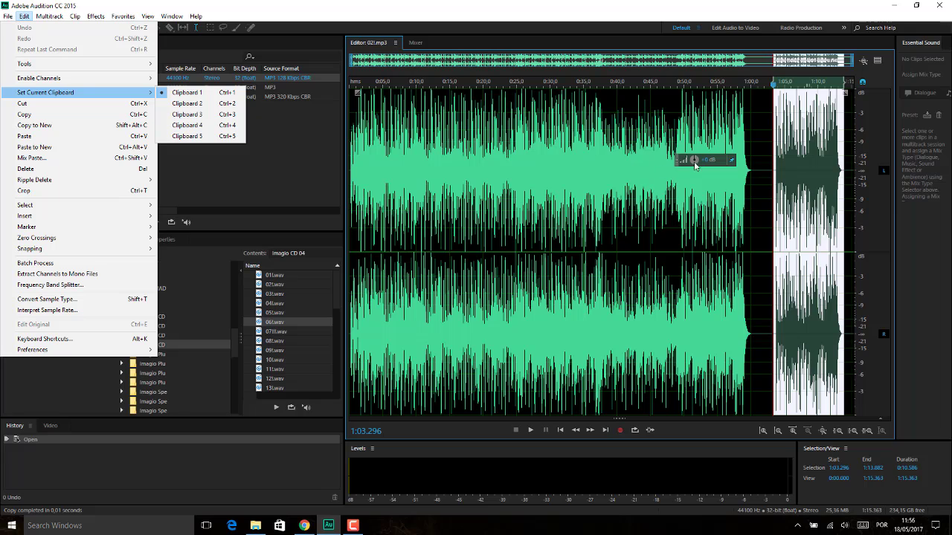
left_click(761, 199)
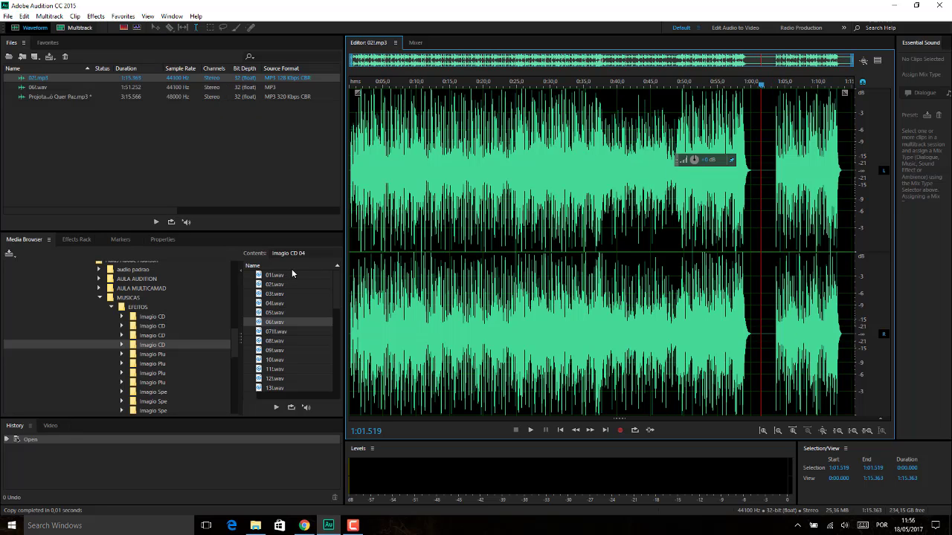
double_click(37, 87)
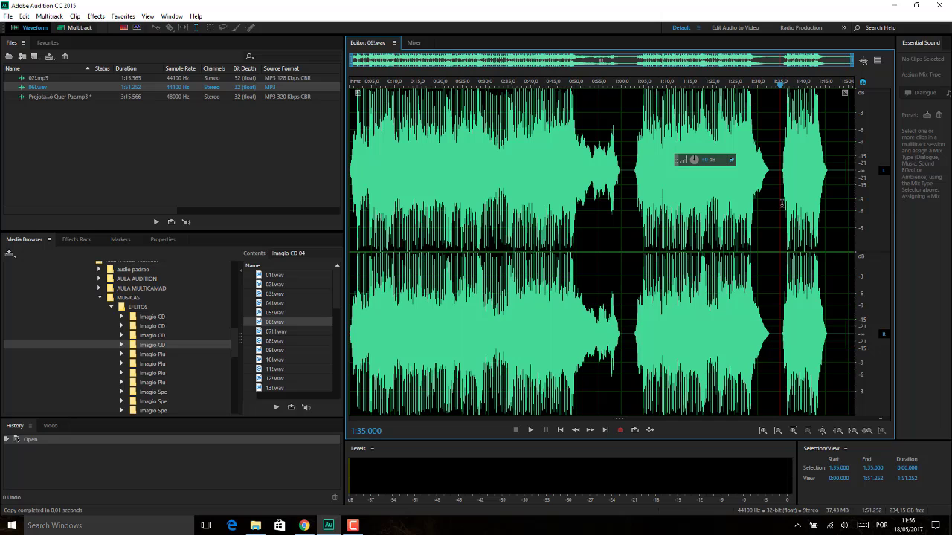
key("space")
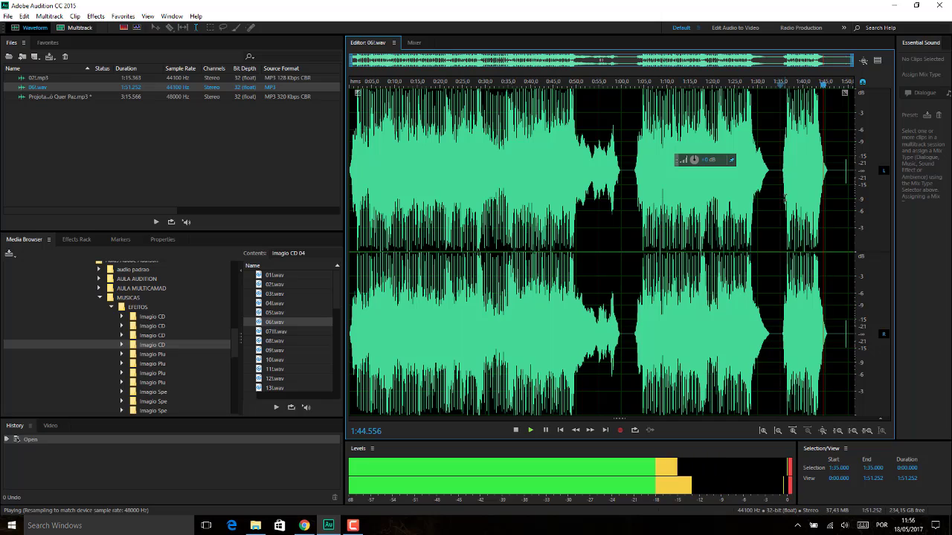
key("space")
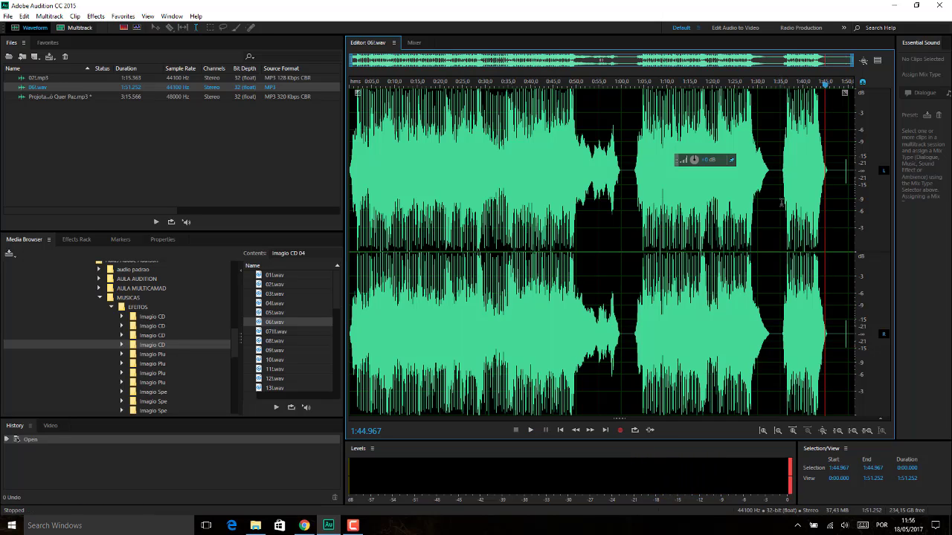
- Select the last section of 06!.wav from 1:35 to about 1:46 and copy it to Clipboard 2
left_click_drag(780, 202, 829, 212)
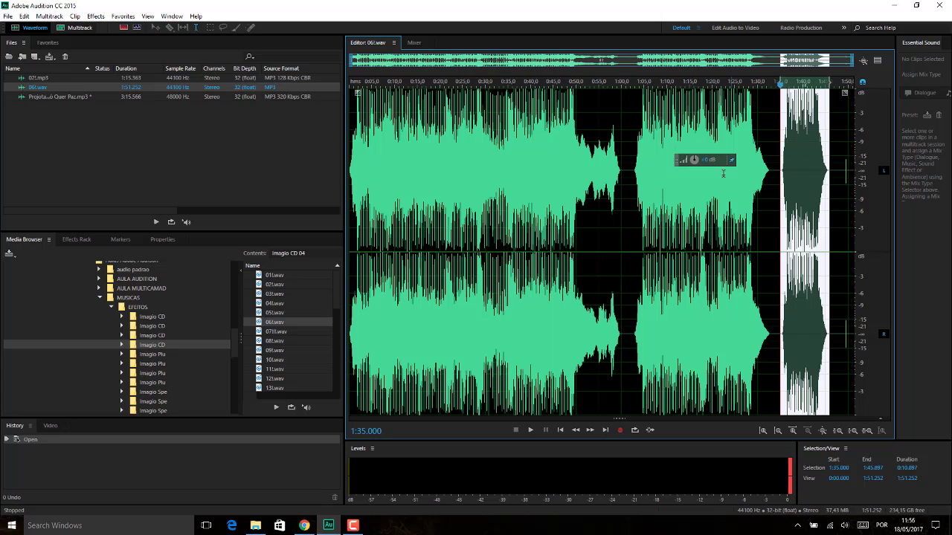
left_click(24, 16)
mouse_move(53, 97)
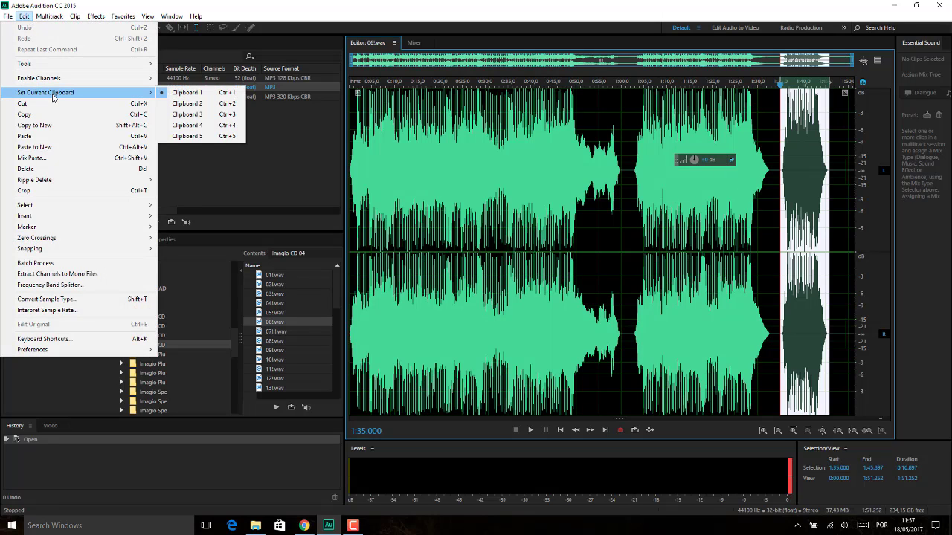
left_click(174, 104)
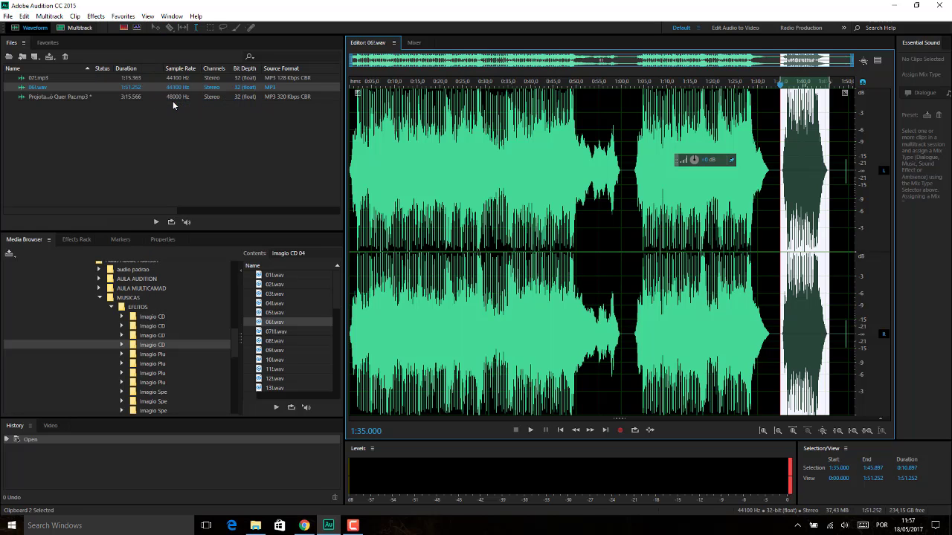
left_click(24, 15)
mouse_move(118, 98)
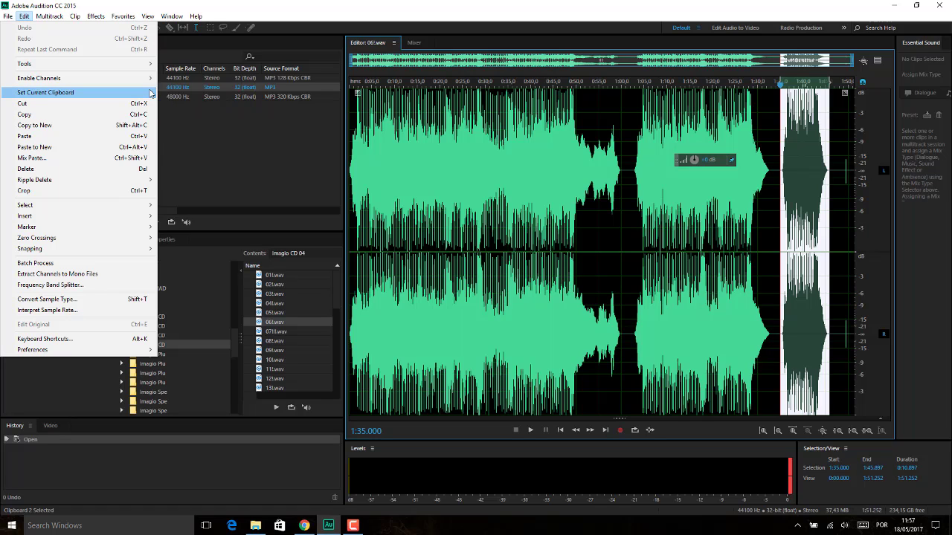
left_click(186, 103)
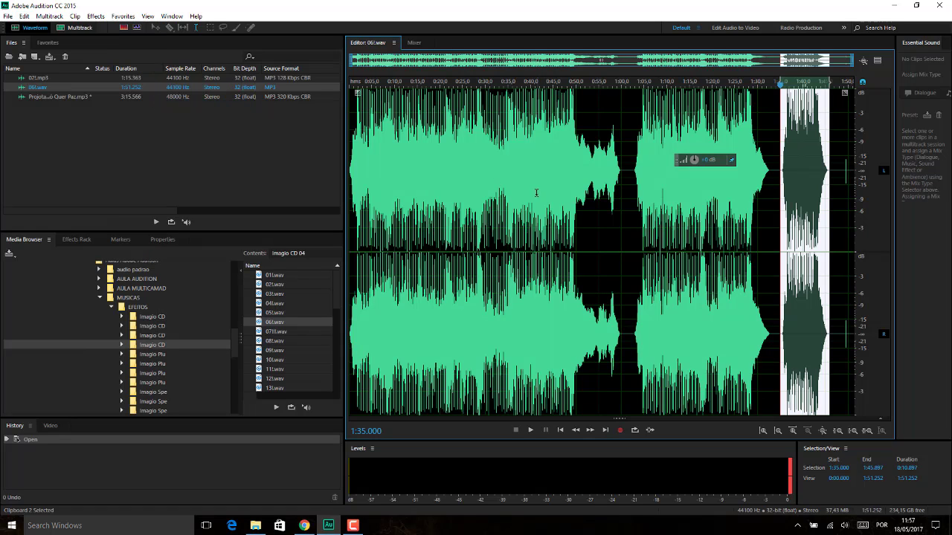
key("ctrl+c")
- Open 03!.mp3 from the Imagio CD 01 folder and briefly play its last section from about 1:04
left_click(159, 318)
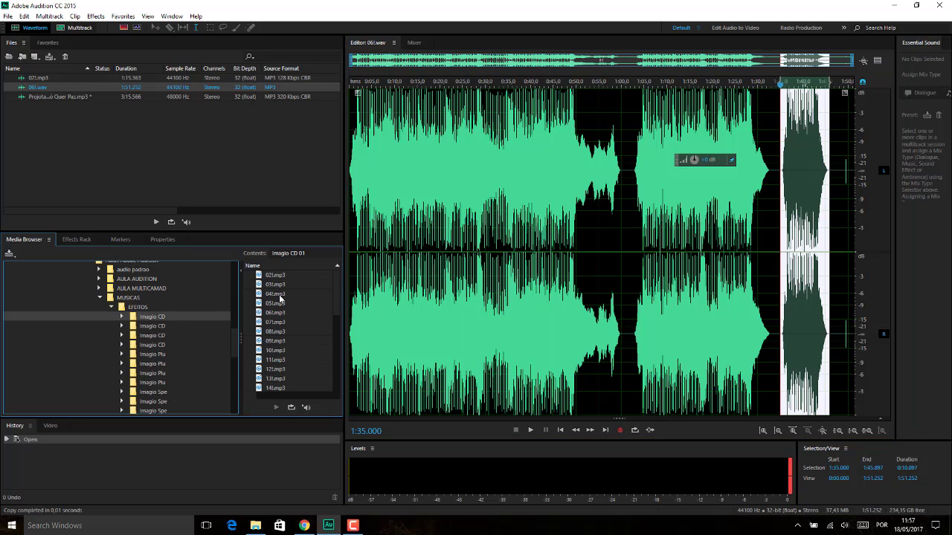
double_click(280, 284)
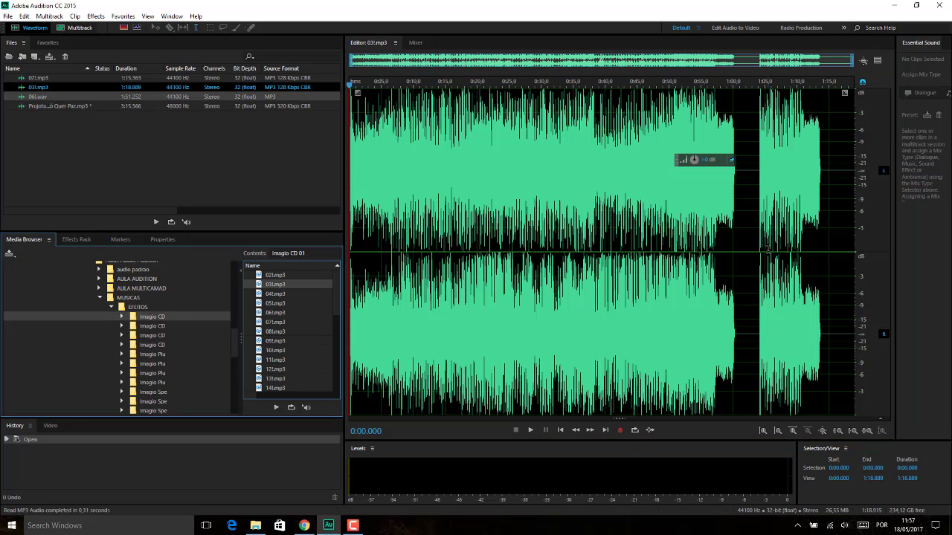
left_click(760, 237)
key("space")
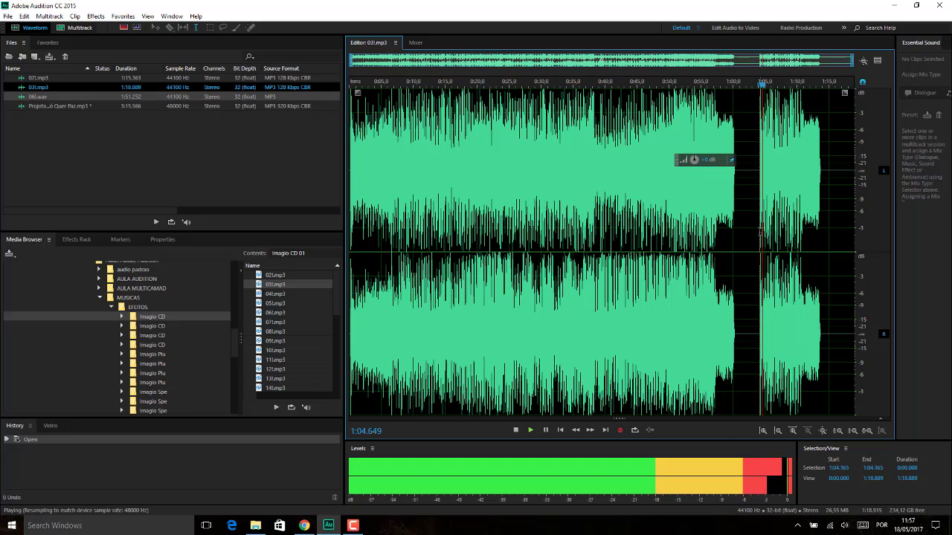
key("space")
- Open 04!.mp3 from the same folder and briefly play its last section from about 1:03
left_click(279, 294)
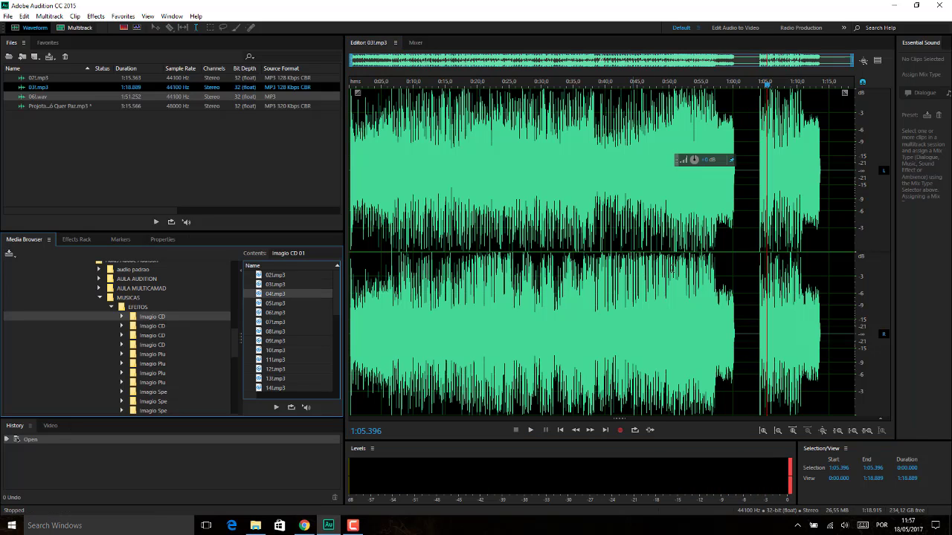
double_click(312, 294)
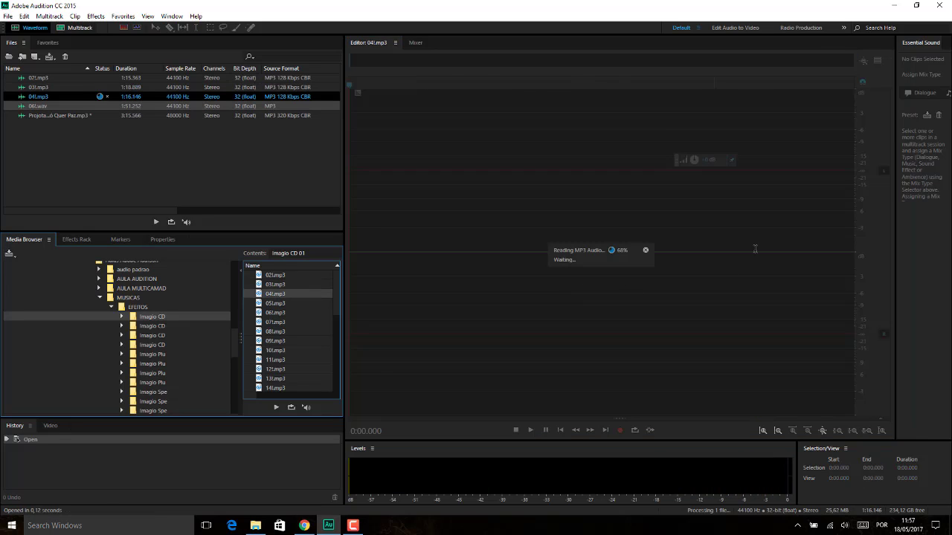
left_click(767, 223)
key("space")
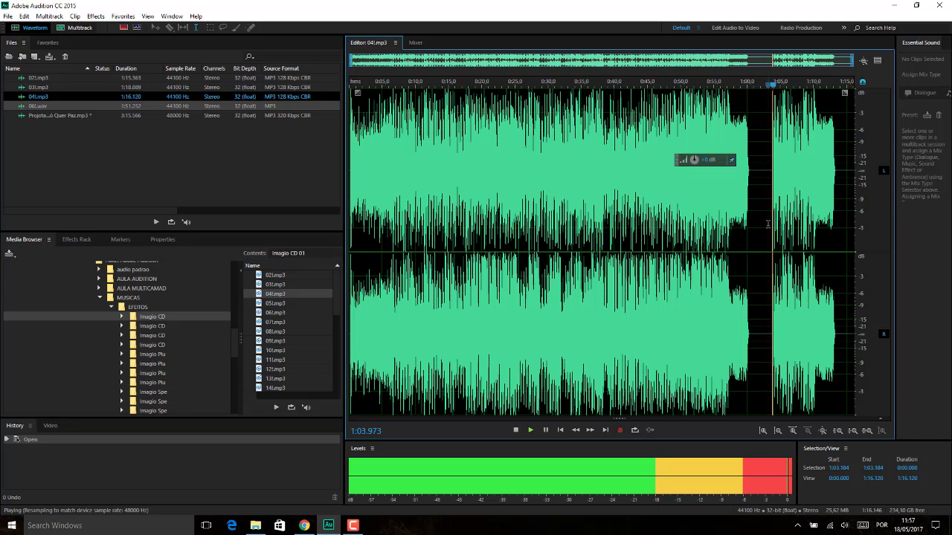
key("space")
- Open 05!.mp3 and play its last section from about 1:04 to 1:09
double_click(275, 303)
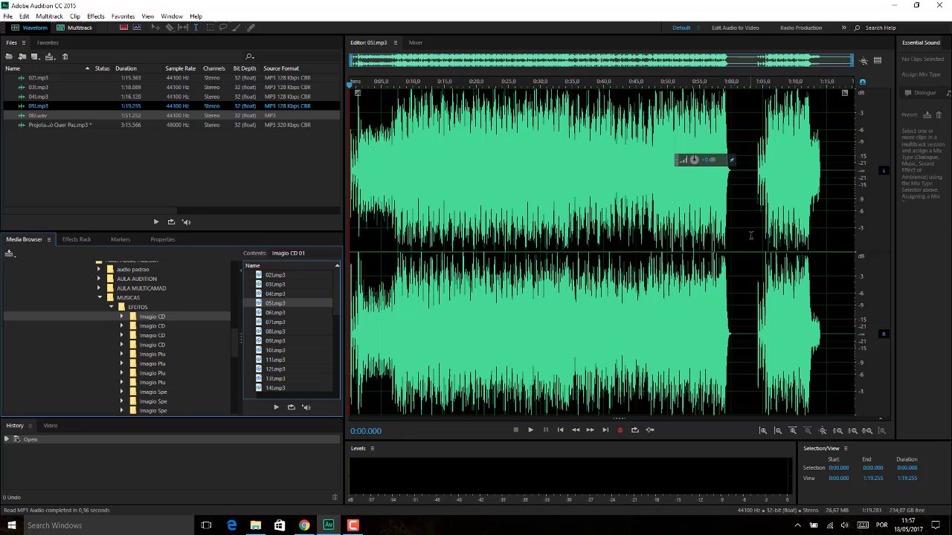
left_click(755, 234)
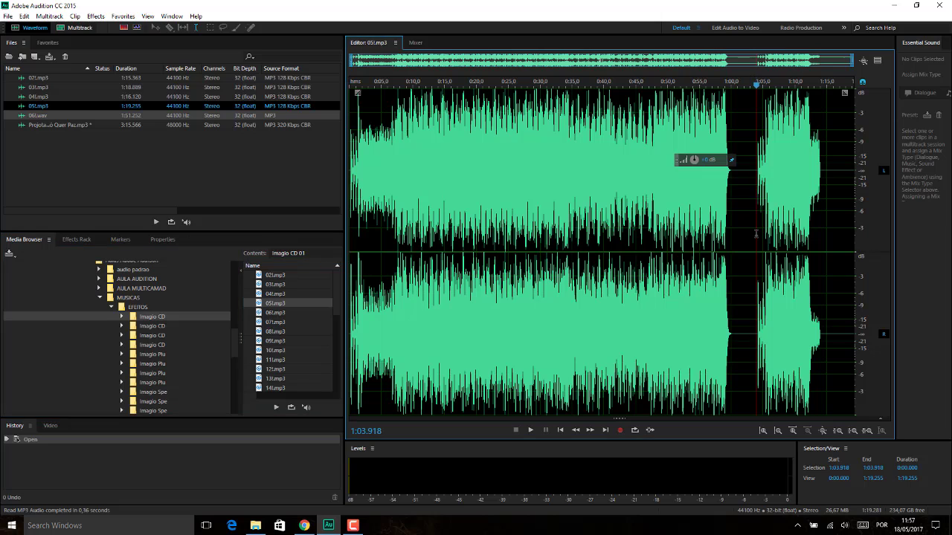
key("space")
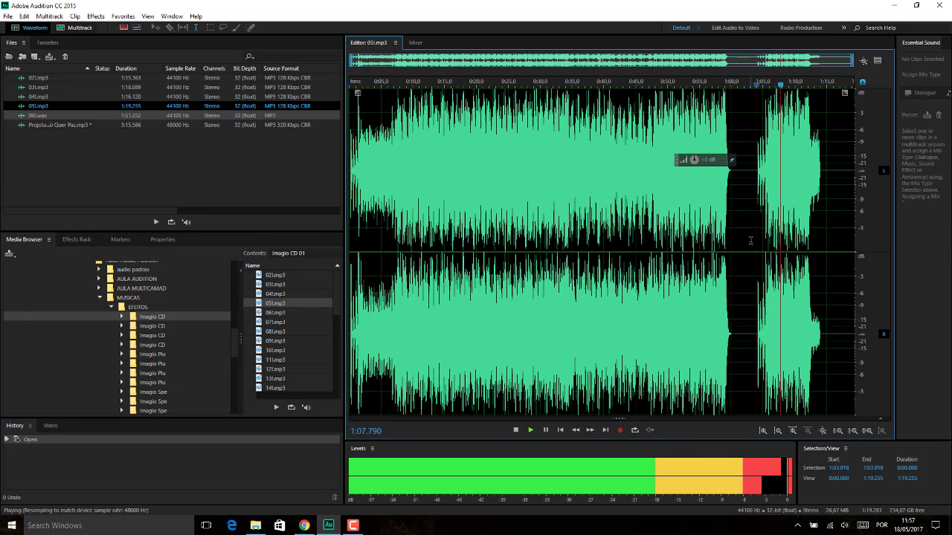
key("space")
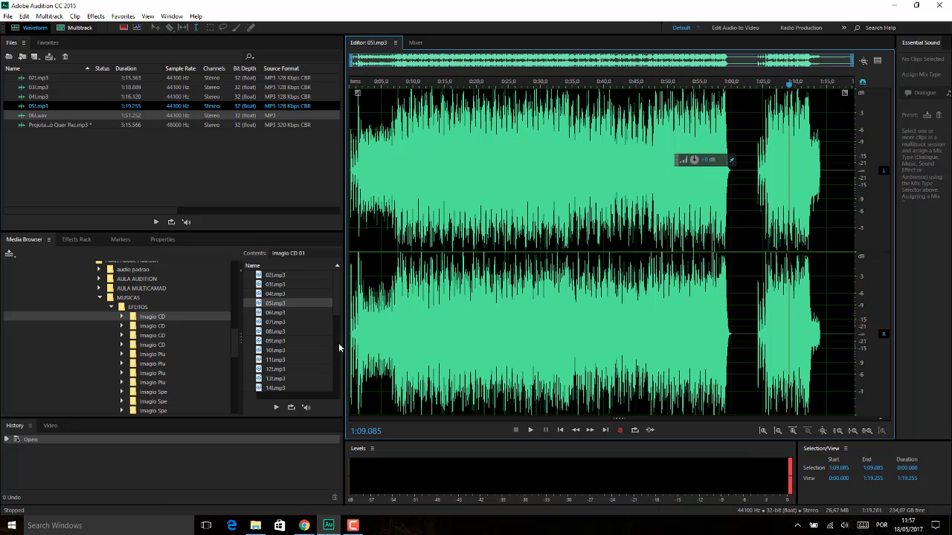
- Open 06!.mp3 and briefly play its last section from 1:05
double_click(276, 313)
left_click(764, 234)
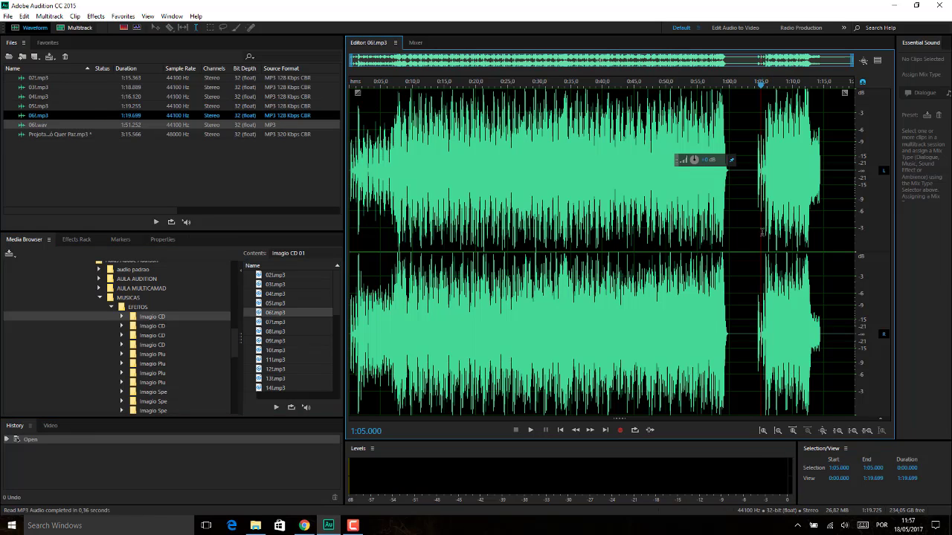
key("space")
key("space")
- Open 07!.mp3 and play its last section from about 1:04, stopping after a few seconds
double_click(297, 324)
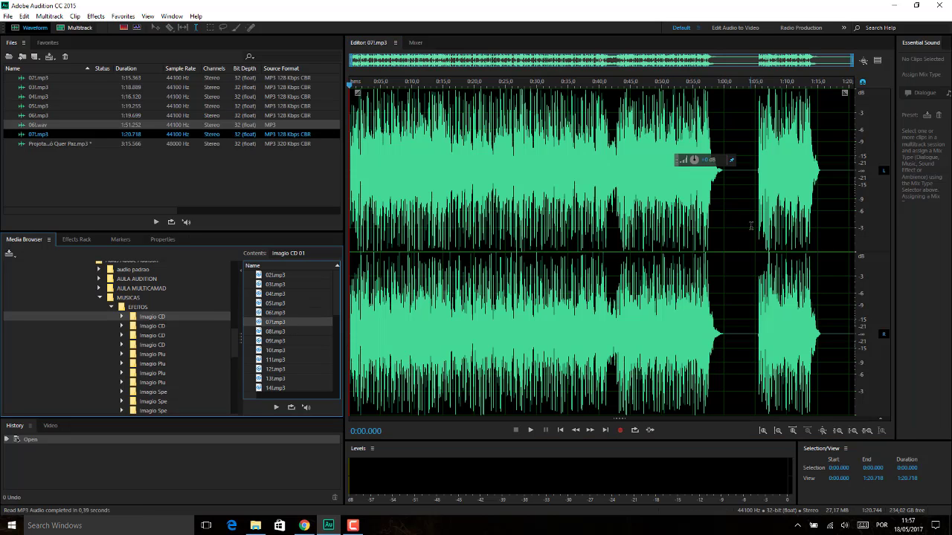
left_click(753, 225)
key("space")
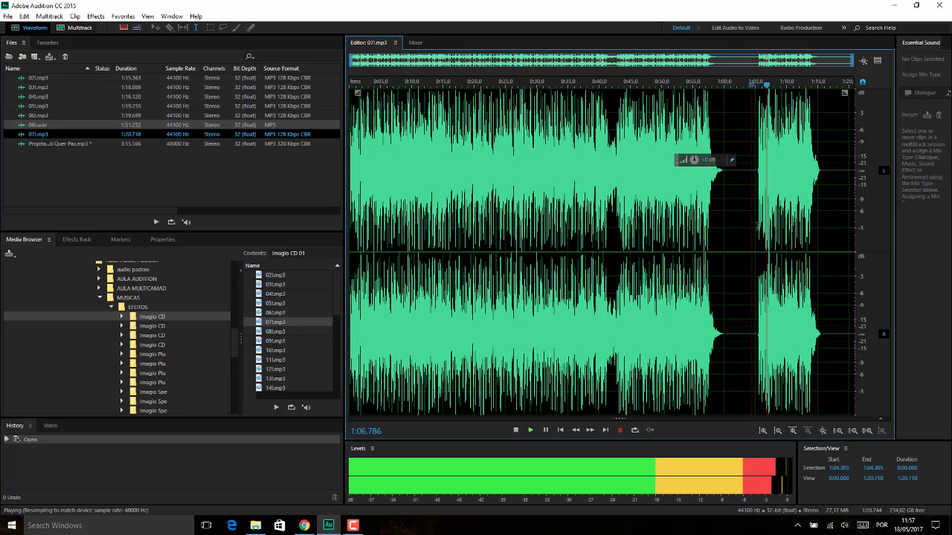
key("space")
- Select the entire last section of 07!.mp3 from 1:05 to about 1:16
left_click(758, 226)
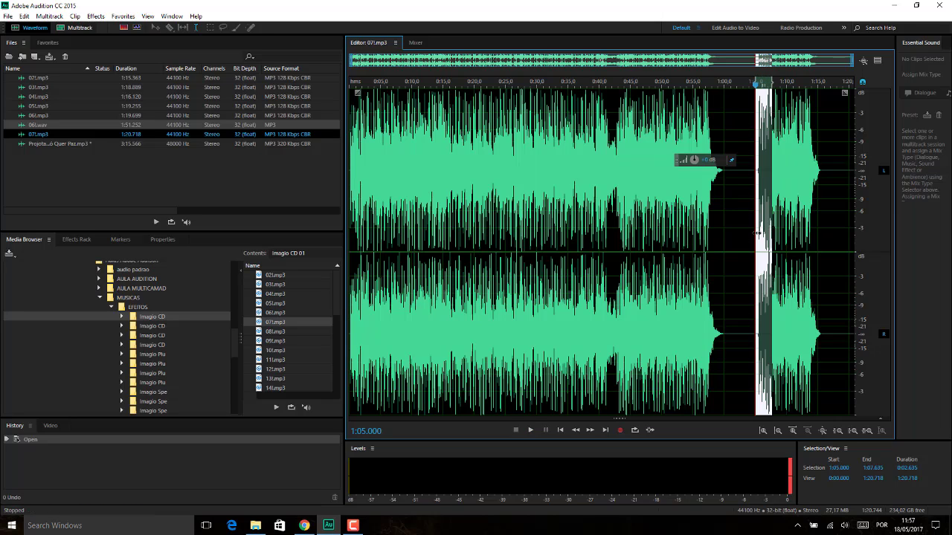
left_click(746, 234)
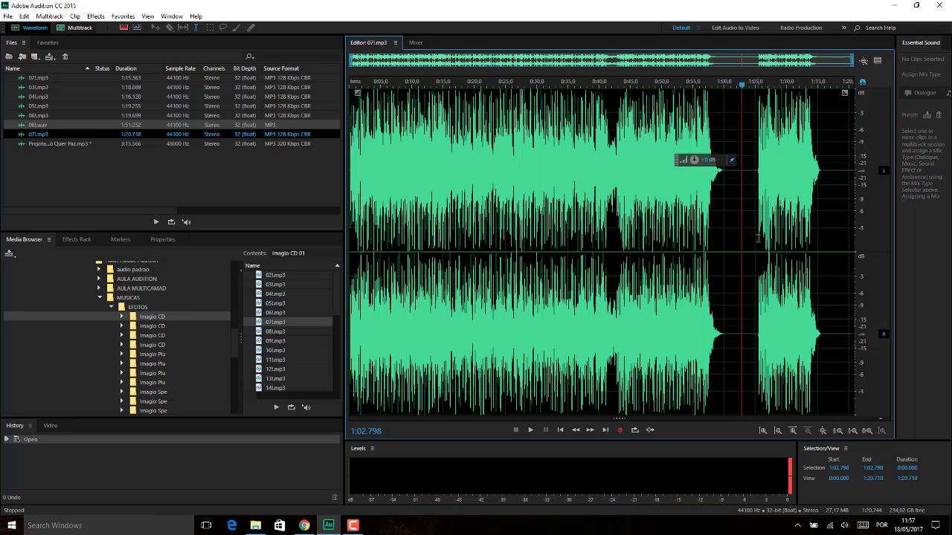
left_click_drag(757, 237, 822, 239)
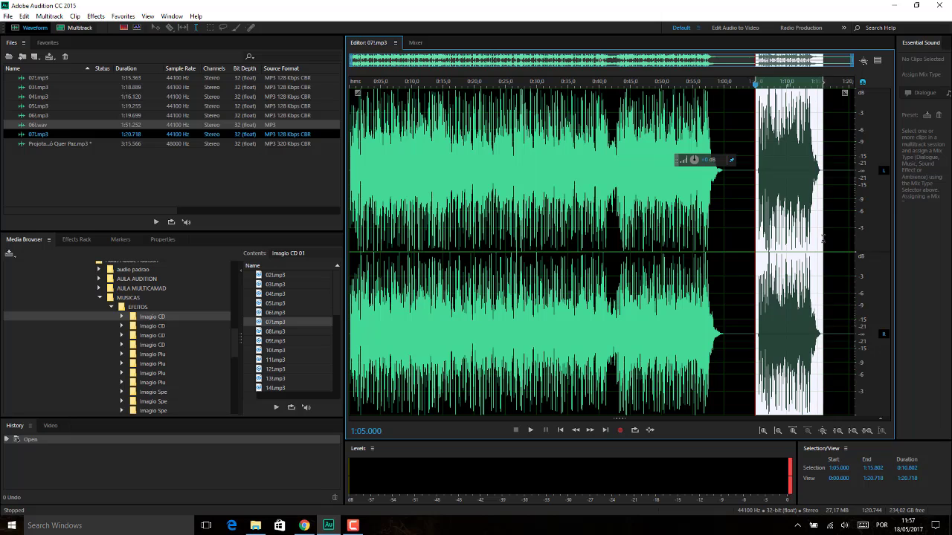
- Set Clipboard 3 as the current clipboard and copy the selected last section of 07!.mp3 to it
left_click(25, 15)
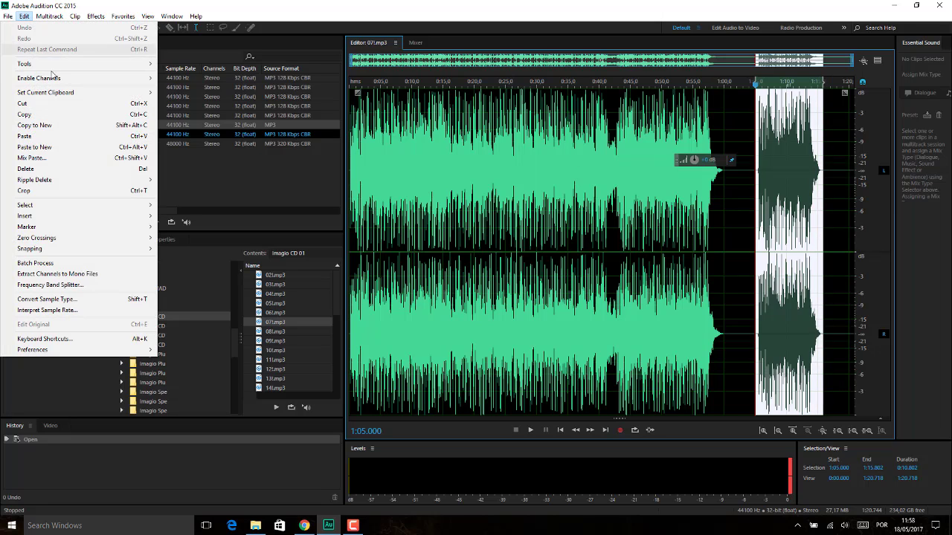
mouse_move(58, 97)
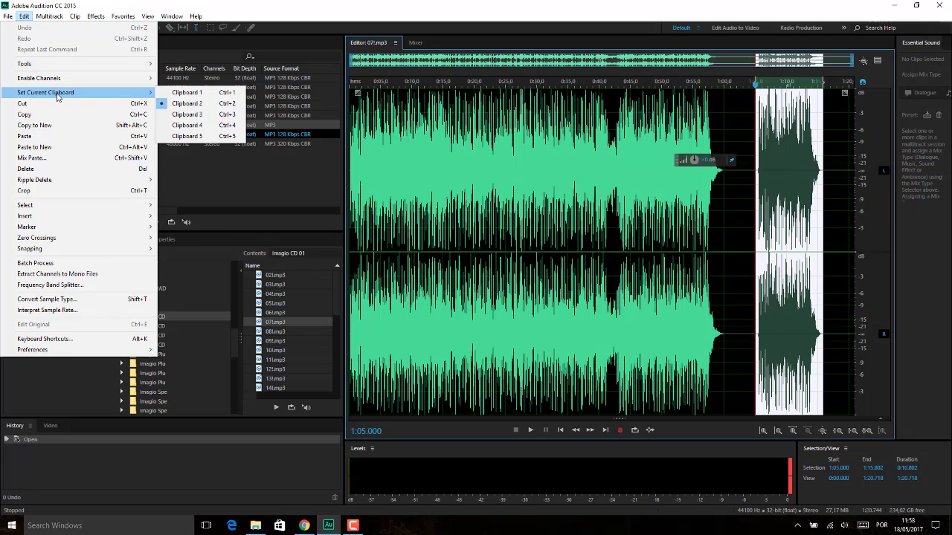
left_click(184, 115)
left_click(24, 16)
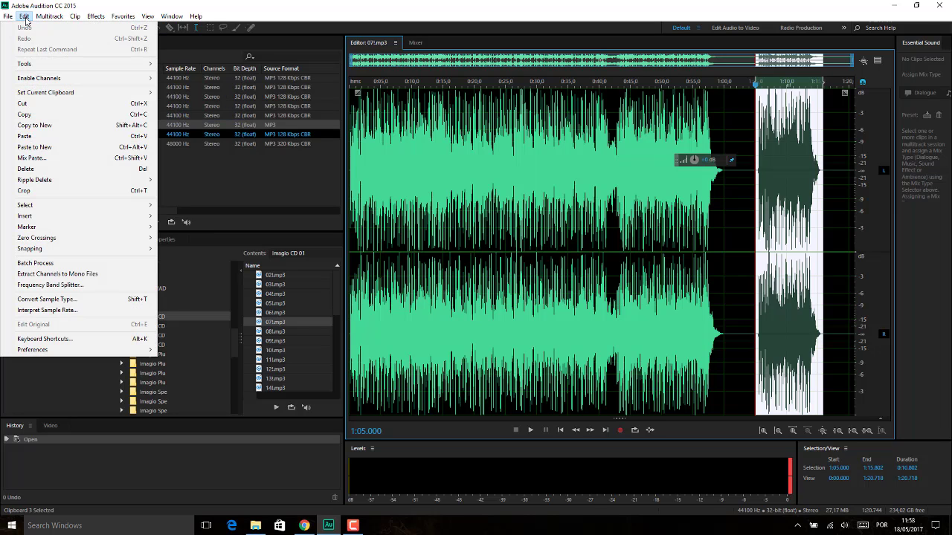
mouse_move(101, 92)
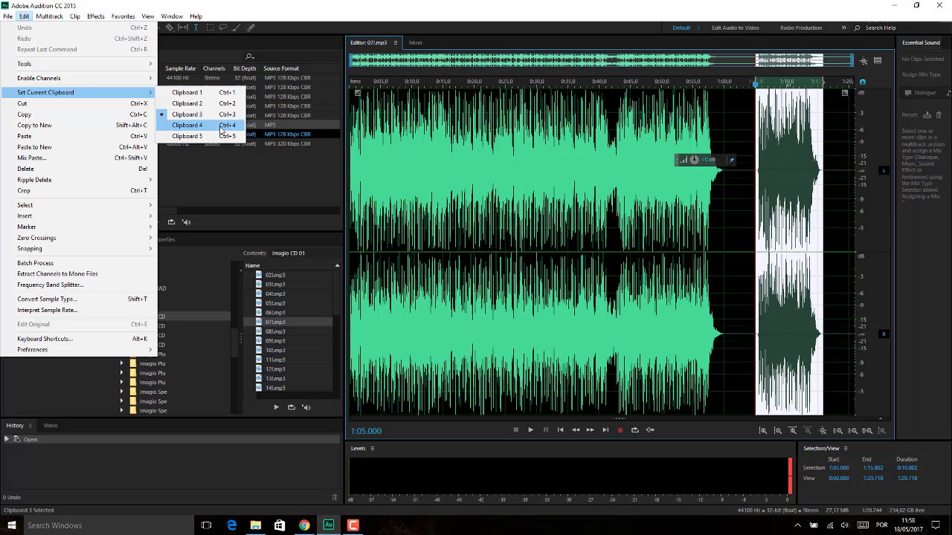
left_click(184, 117)
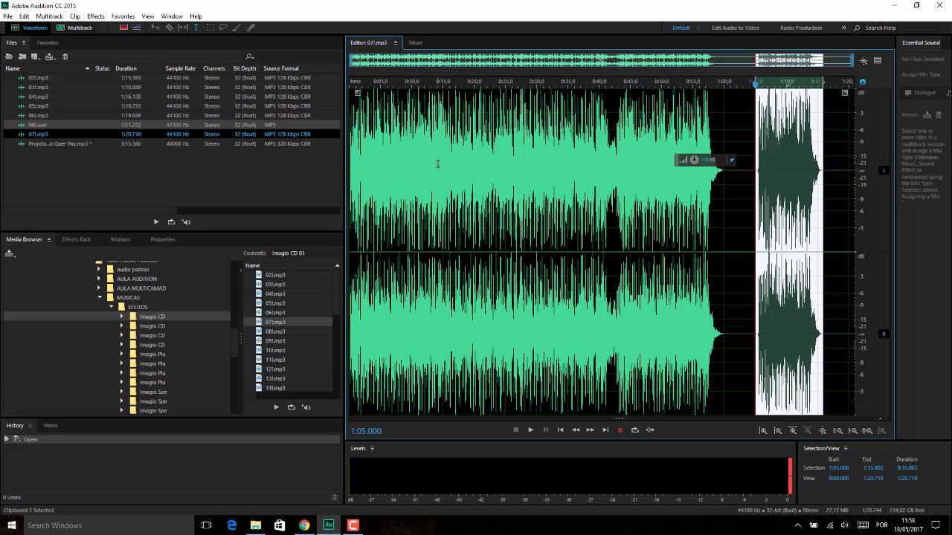
key("ctrl+c")
- Browse the Imagio CD 02, 03 and 04 folders and open 01.mp3 from the Imagio Plus 1 folder
left_click(148, 327)
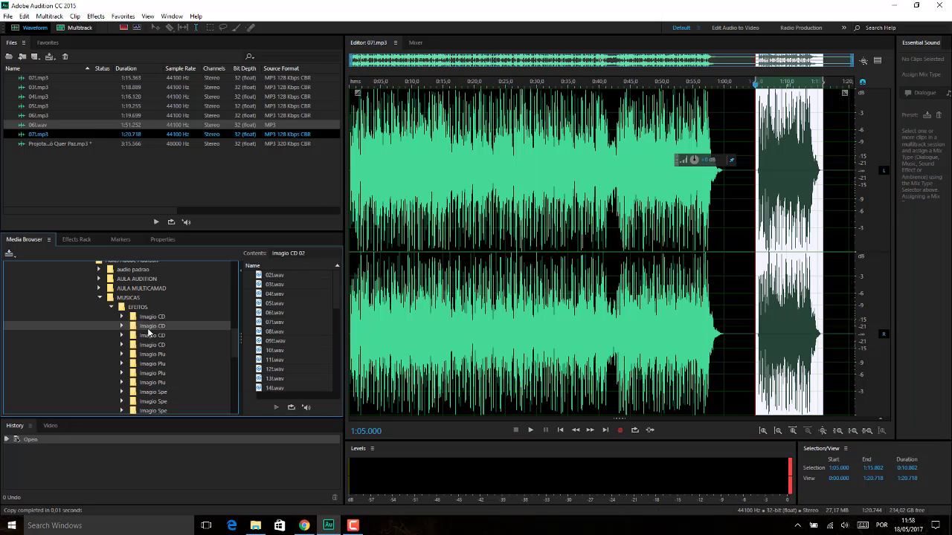
left_click(149, 337)
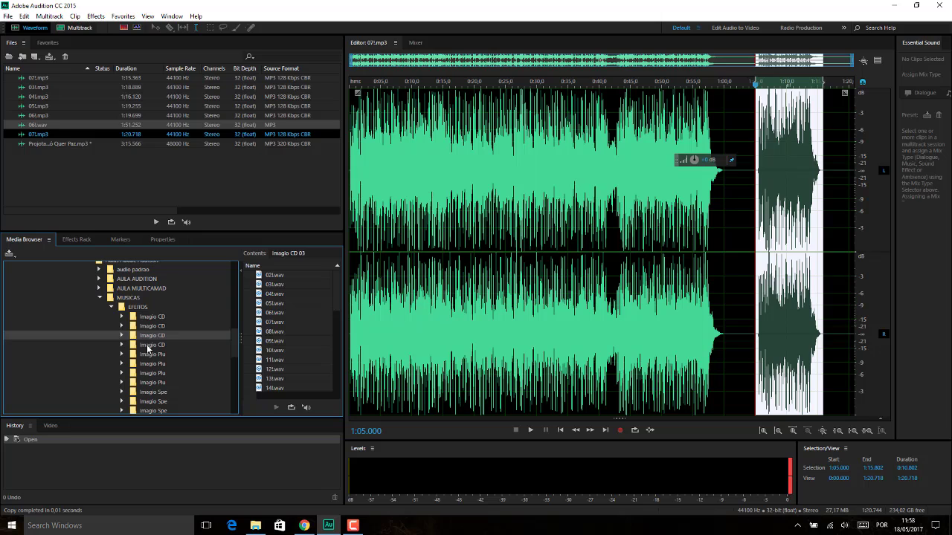
left_click(148, 346)
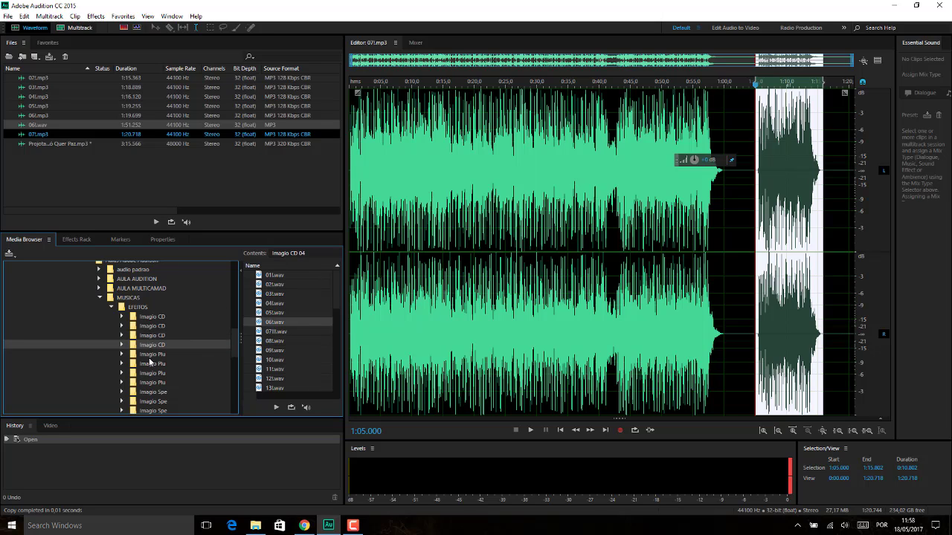
left_click(149, 354)
double_click(274, 275)
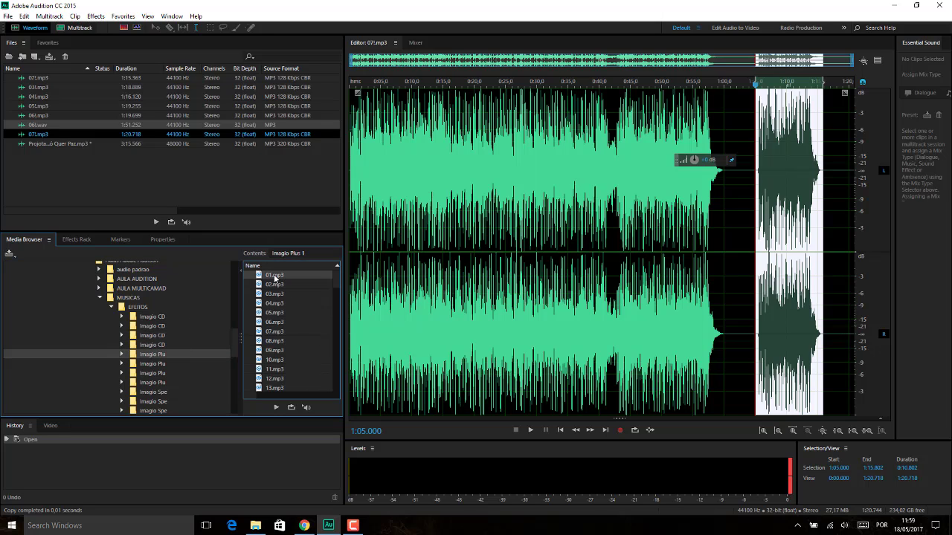
- Play 01.mp3, then open and preview 02.mp3 and 03.mp3 from the Imagio Plus 1 folder
key("space")
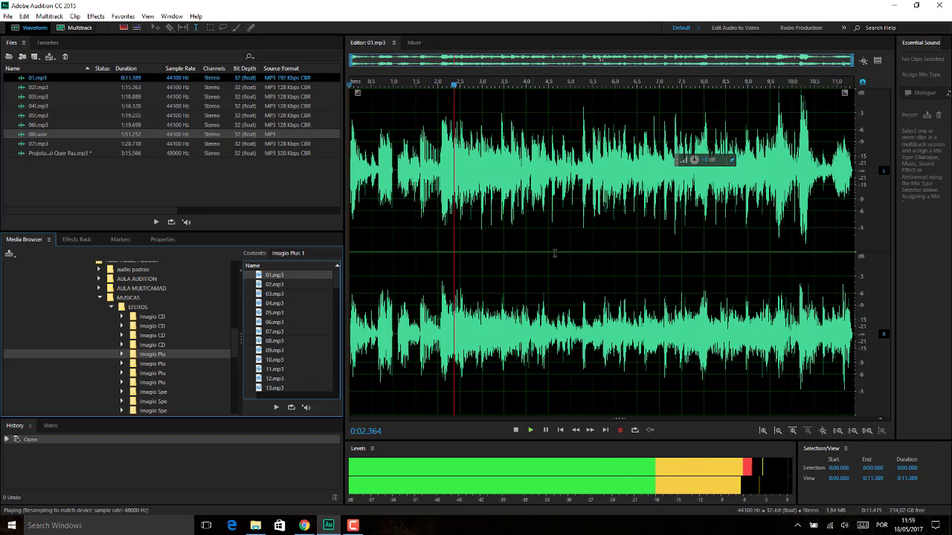
double_click(275, 285)
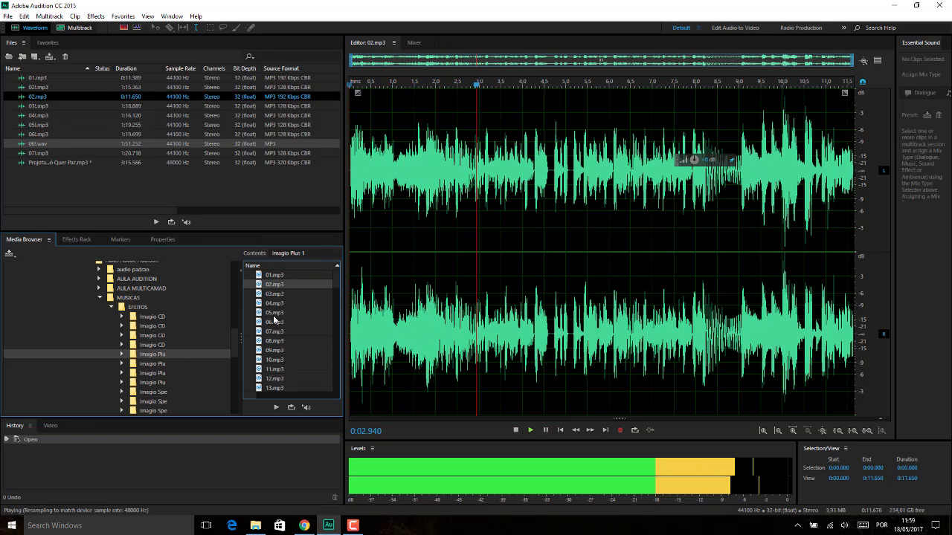
key("space")
double_click(285, 294)
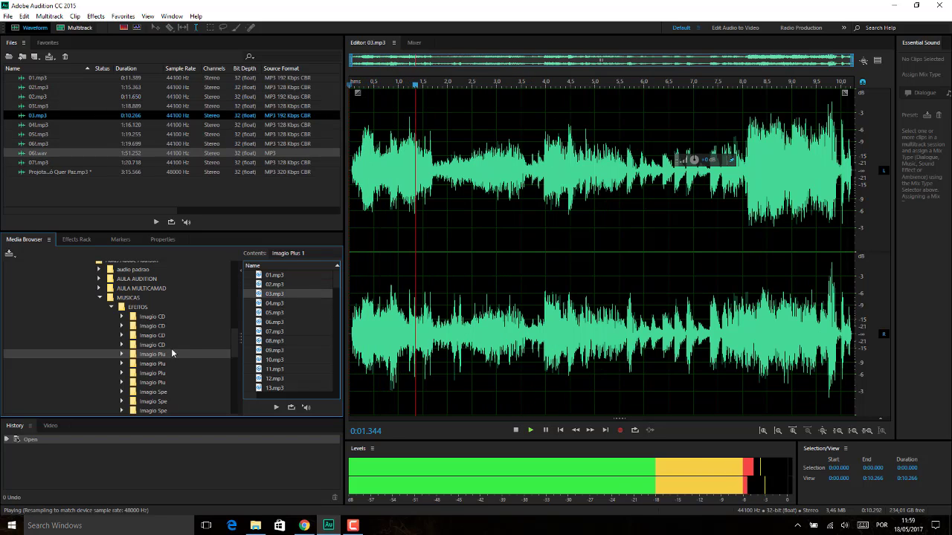
- Open the first jingle file from the Imagio Special 01 folder and play its last section from about 1:36
left_click(142, 394)
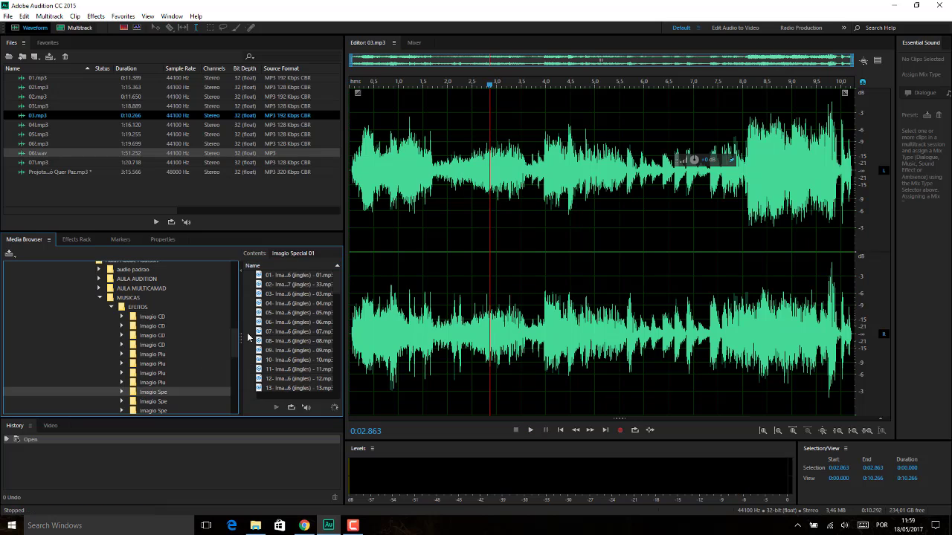
double_click(272, 276)
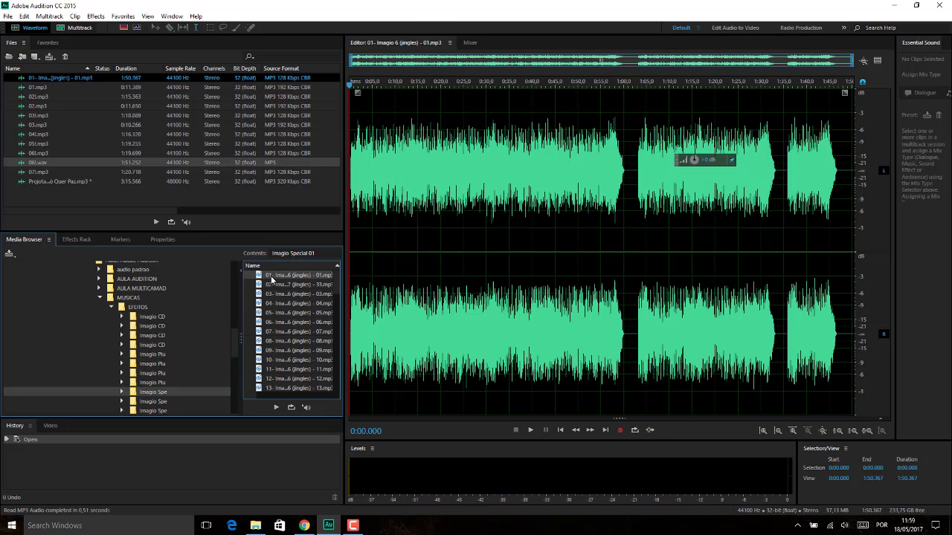
left_click(787, 218)
key("space")
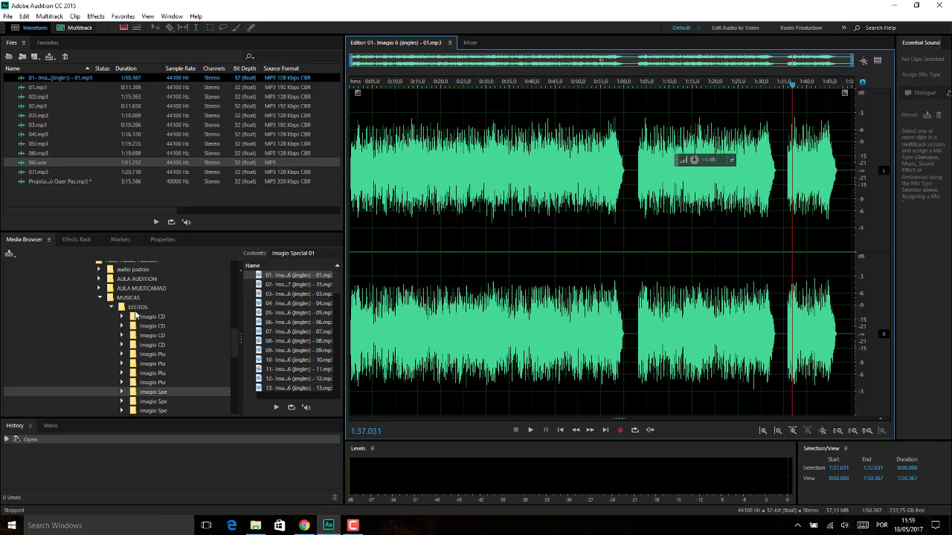
- Open 02!.wav from the Imagio CD 02 folder and play its last section from about 0:33, stopping after a few seconds
left_click(152, 327)
double_click(272, 277)
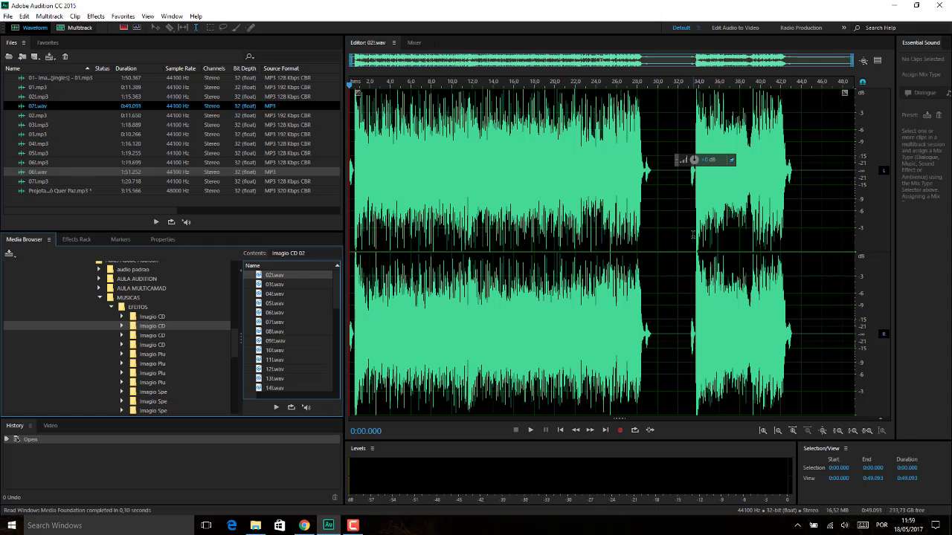
left_click(693, 235)
key("space")
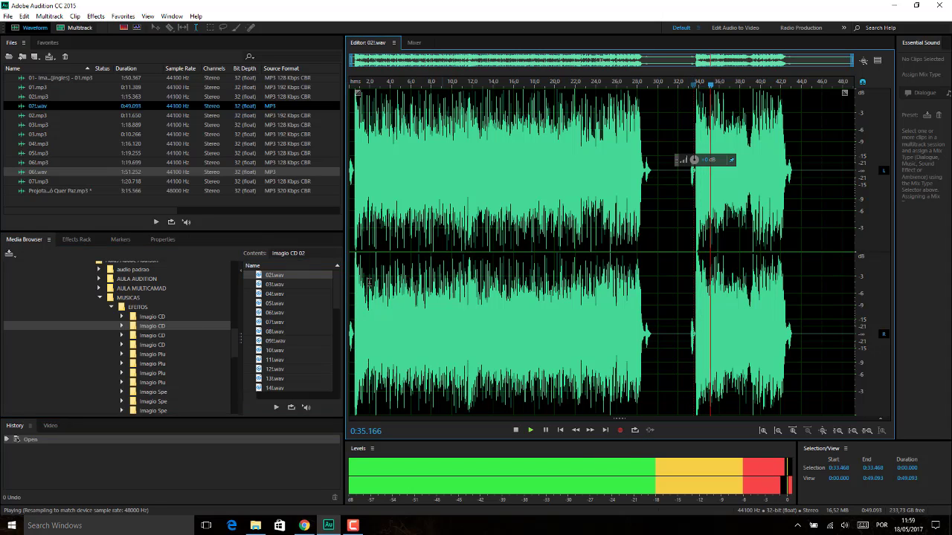
key("space")
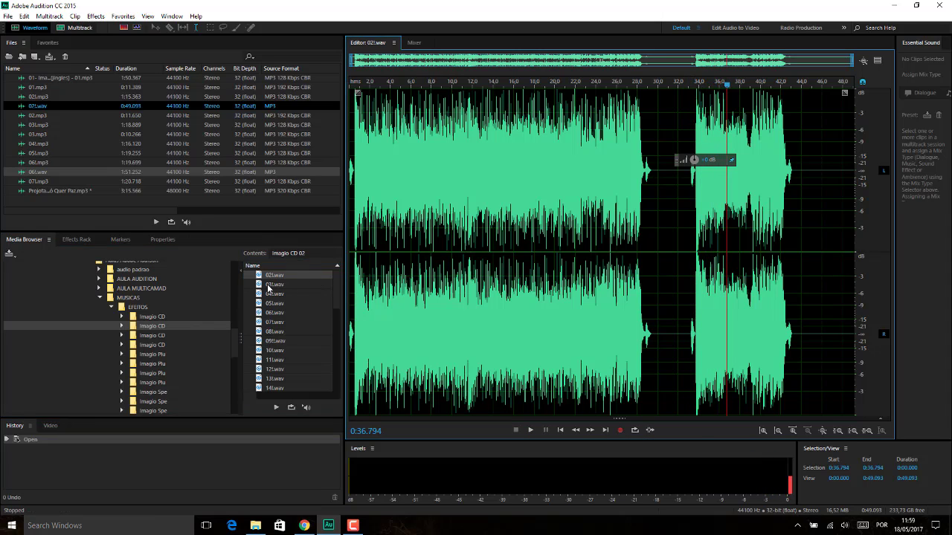
- Open 04!.wav from the Imagio CD 02 folder, preview its last section and select it from about 1:03 to 1:13
double_click(275, 293)
key("space")
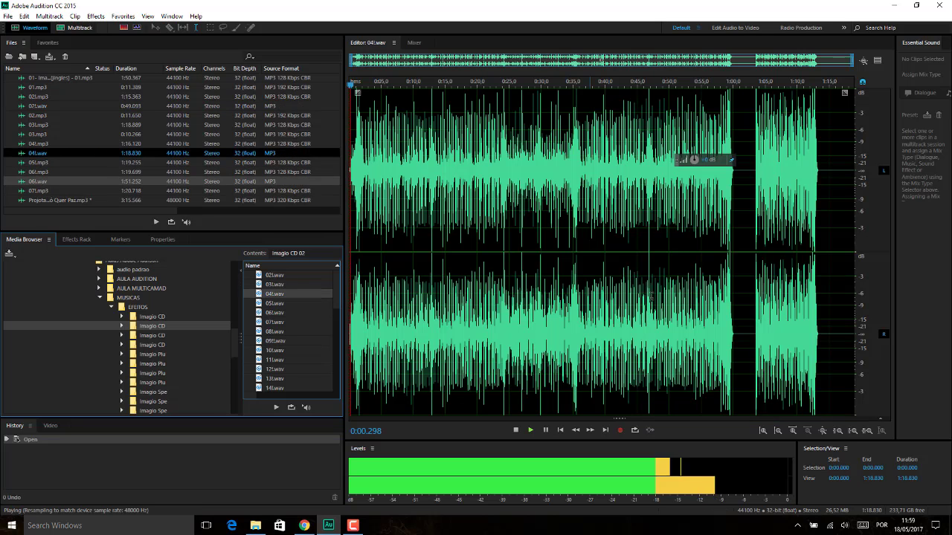
left_click(754, 259)
key("space")
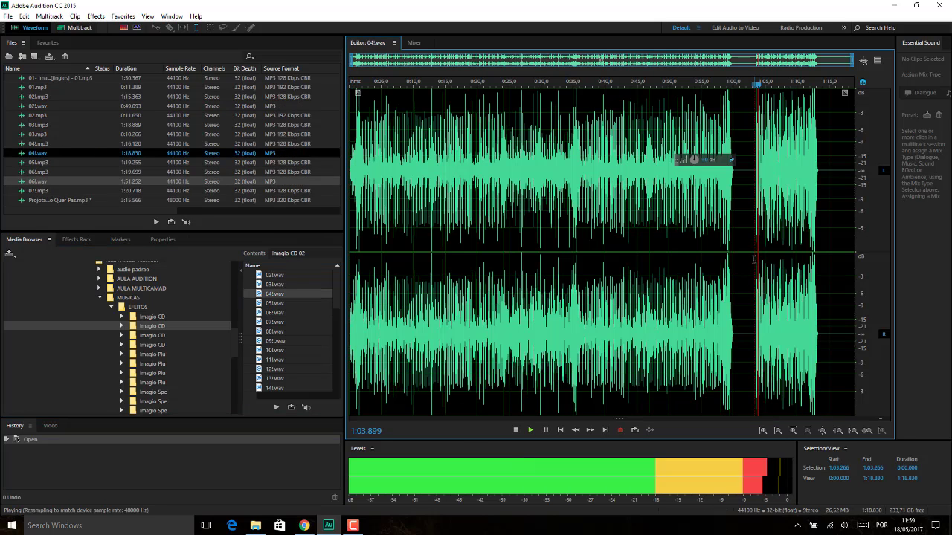
key("space")
left_click_drag(754, 260, 817, 257)
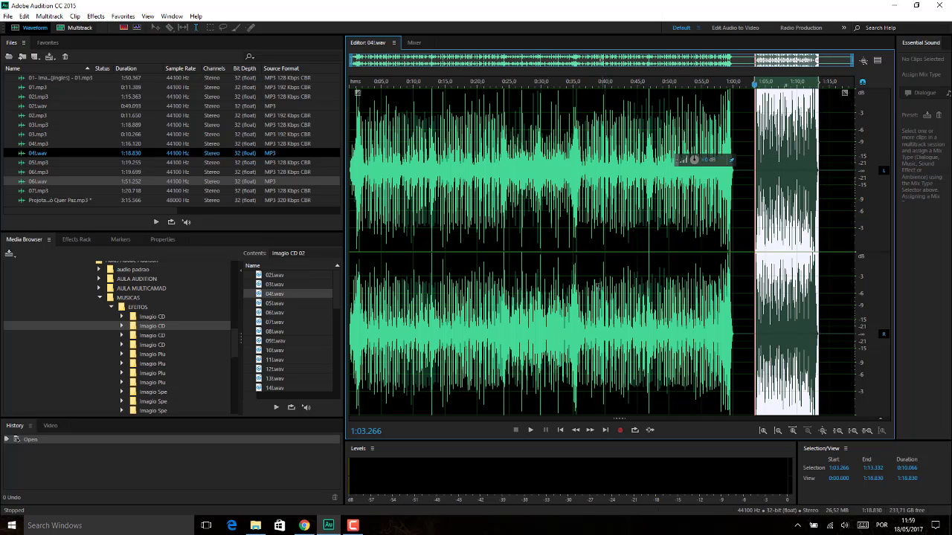
- Set Clipboard 4 as the current clipboard and copy the selected last section of 04!.wav to it
left_click(24, 16)
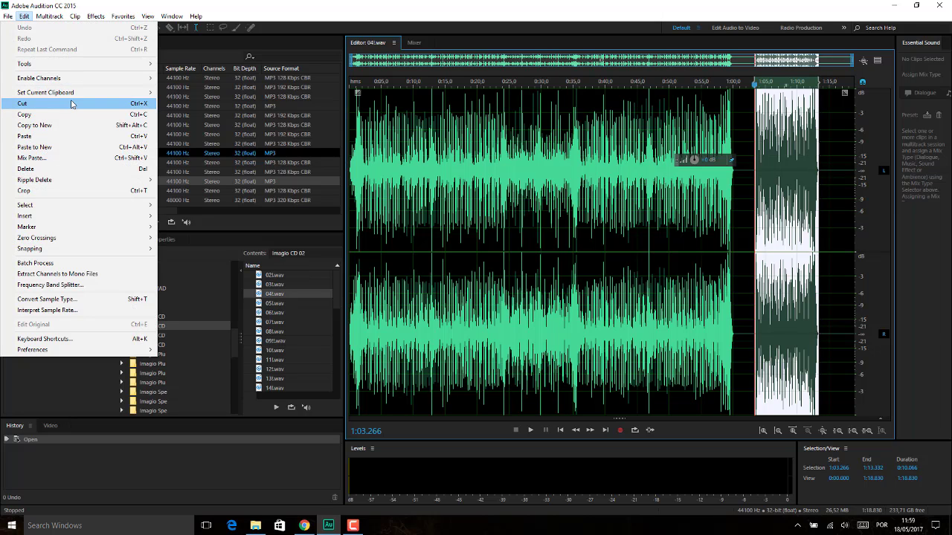
mouse_move(73, 98)
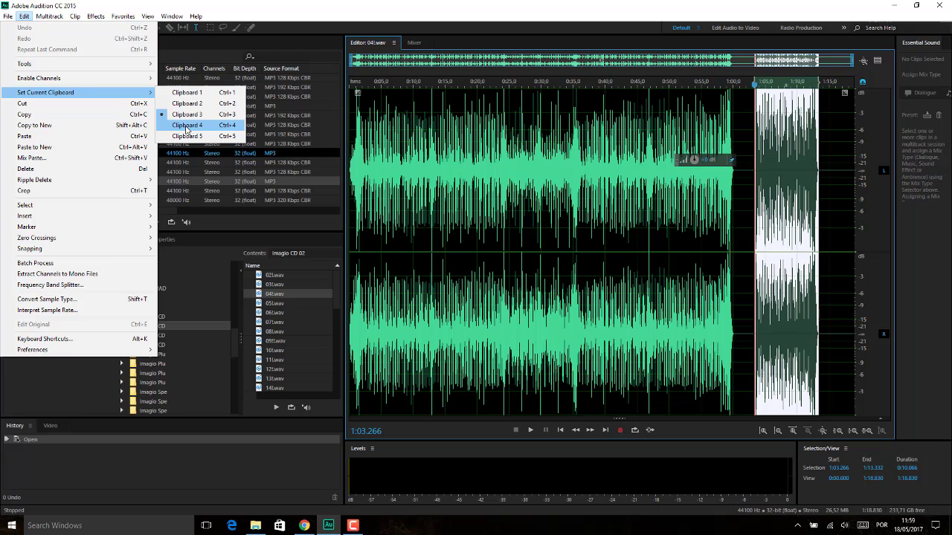
left_click(186, 128)
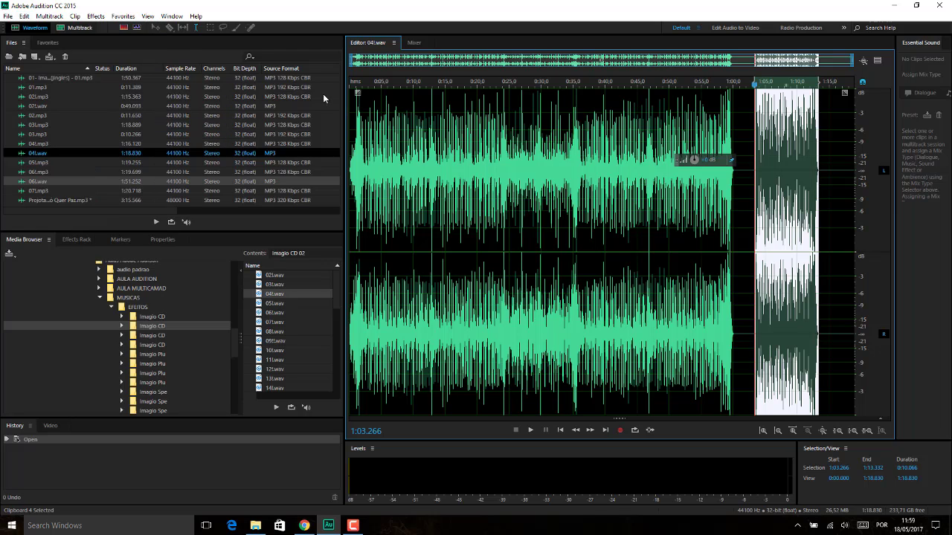
key("ctrl+c")
- Open 02!.wav from the Imagio CD 03 folder and preview its beginning and its last section from about 1:03
left_click(157, 337)
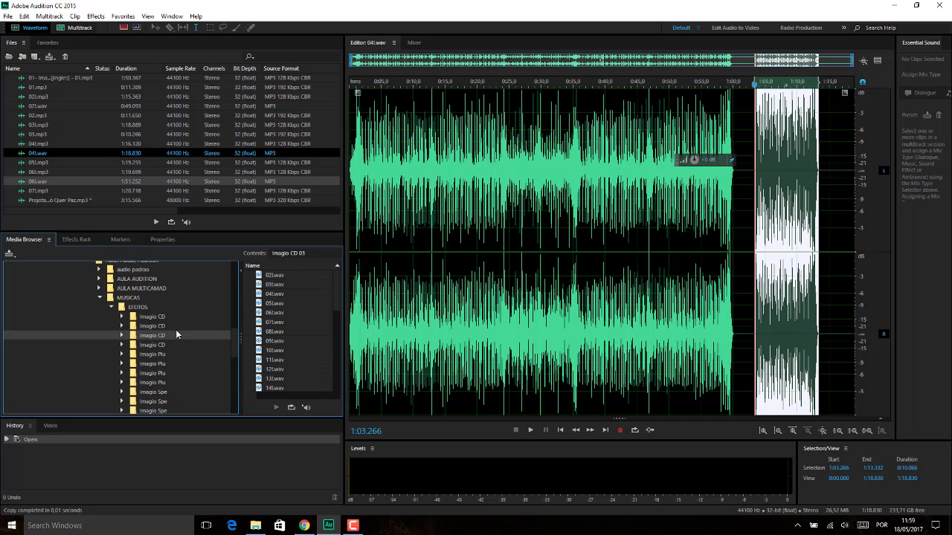
double_click(272, 278)
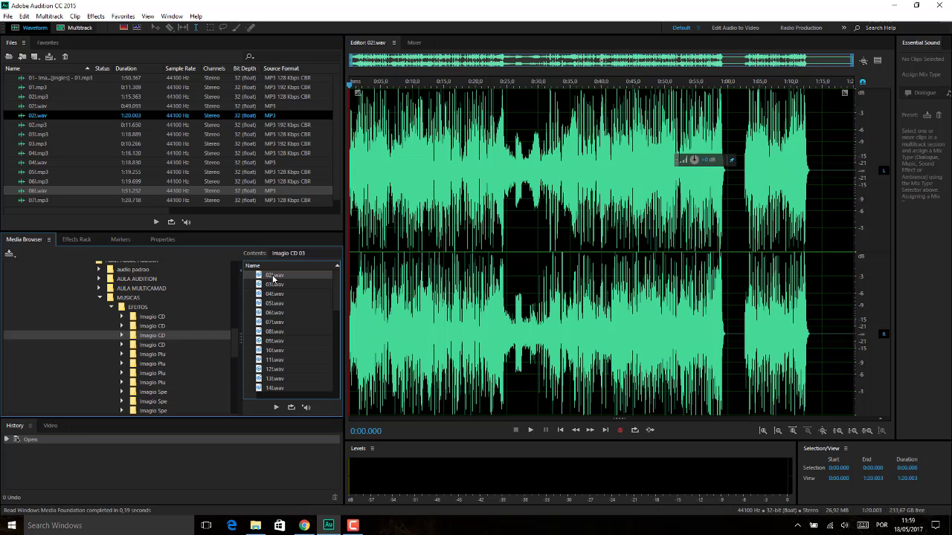
key("space")
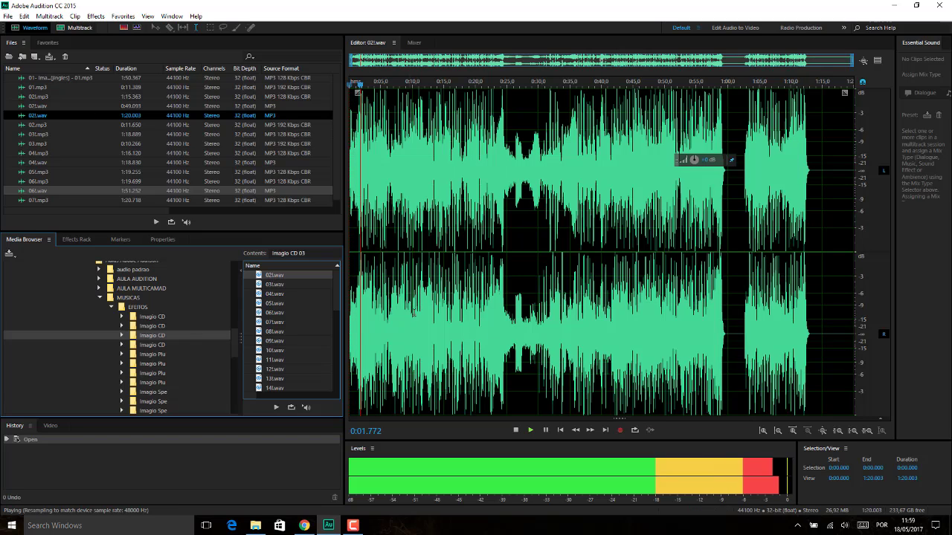
left_click(745, 186)
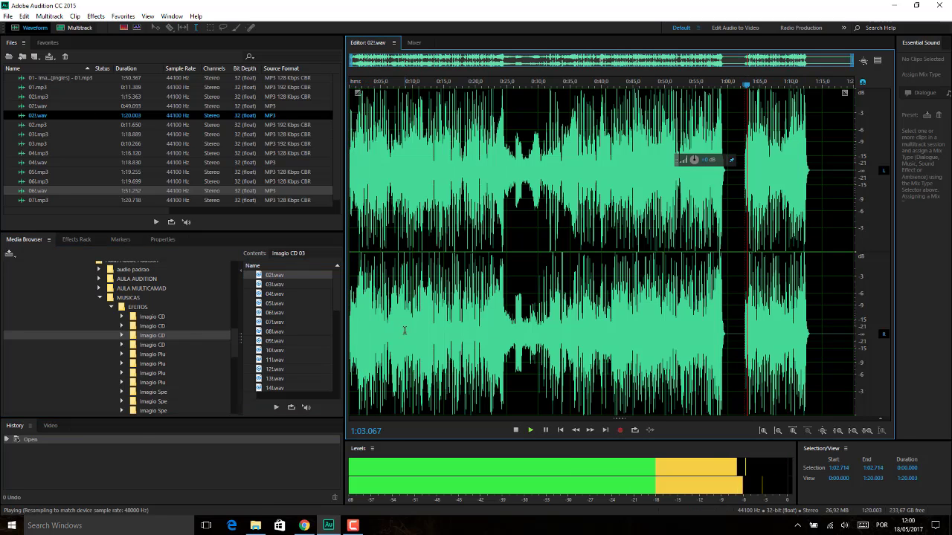
key("space")
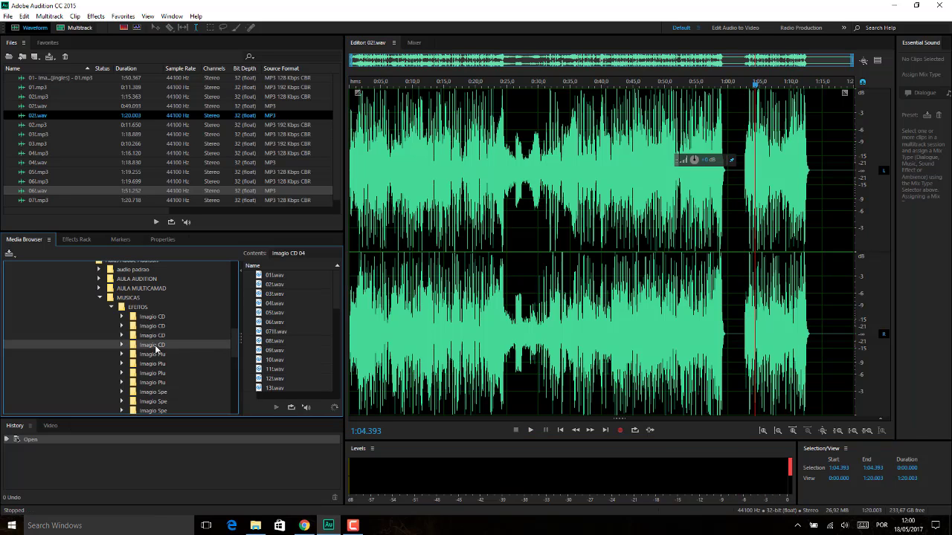
- Open 01!.wav from the Imagio CD 04 folder, preview its last section and select it from about 1:37 to 1:47
left_click(155, 345)
double_click(272, 275)
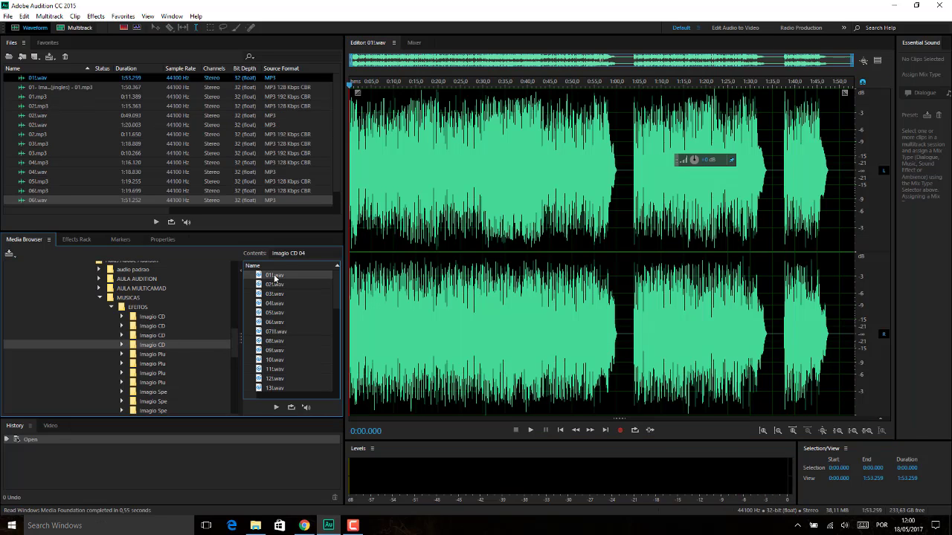
key("space")
left_click(783, 239)
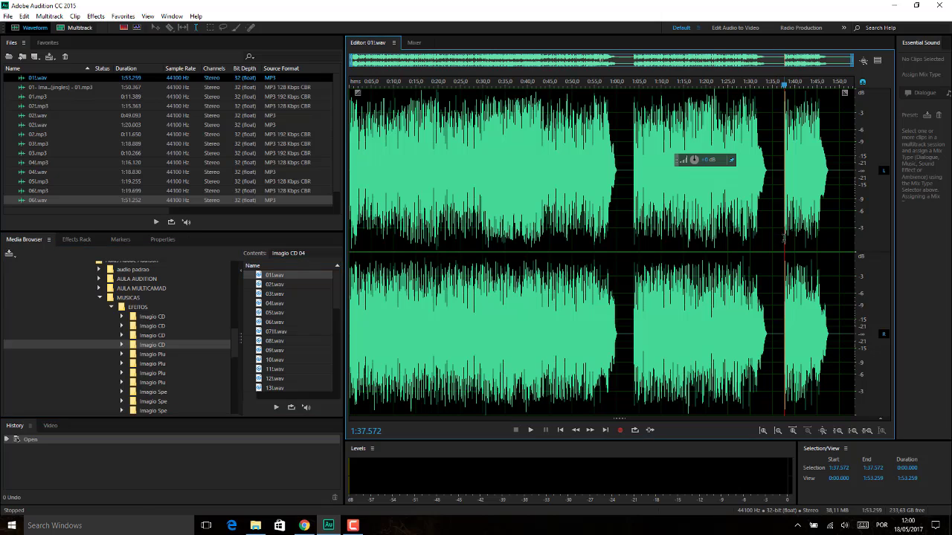
key("space")
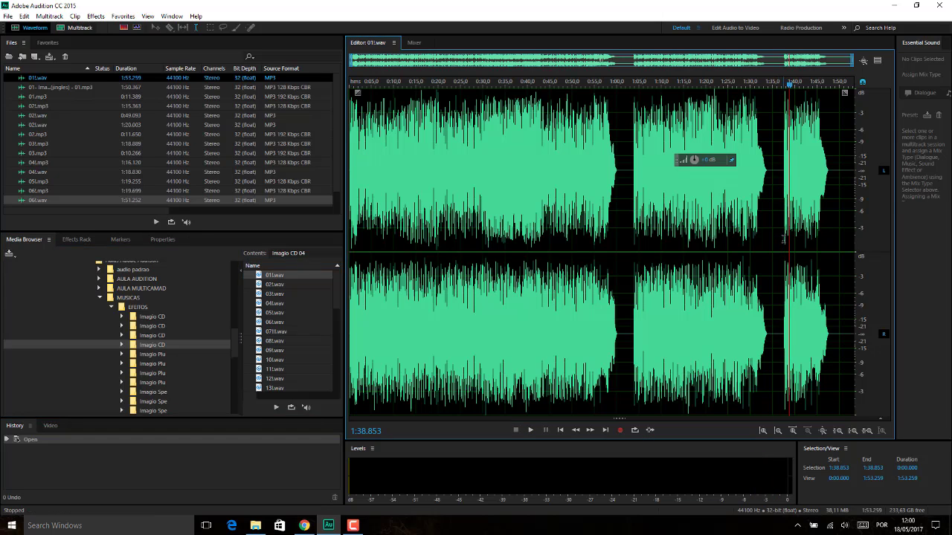
left_click(783, 239)
left_click_drag(781, 242, 828, 245)
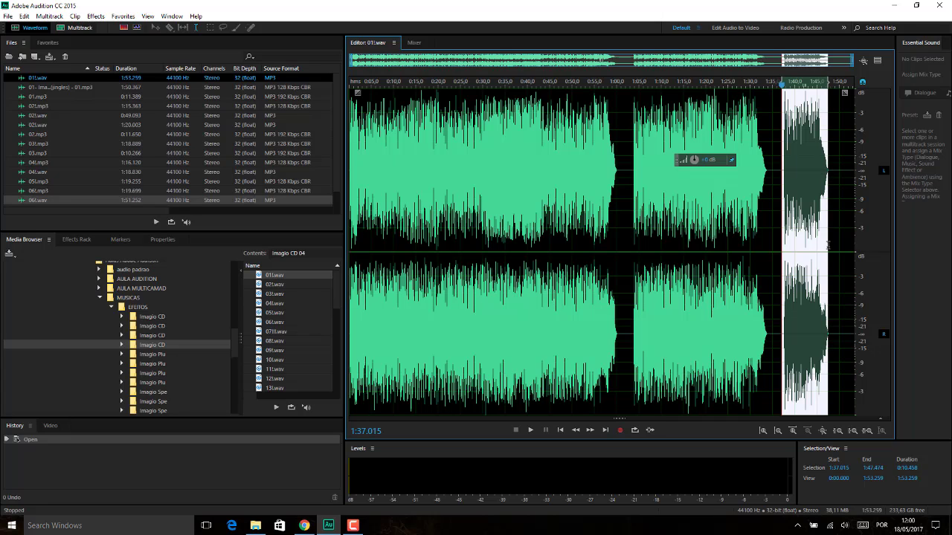
- Set Clipboard 5 as the current clipboard and copy the selected last section of 01!.wav to it
left_click(24, 16)
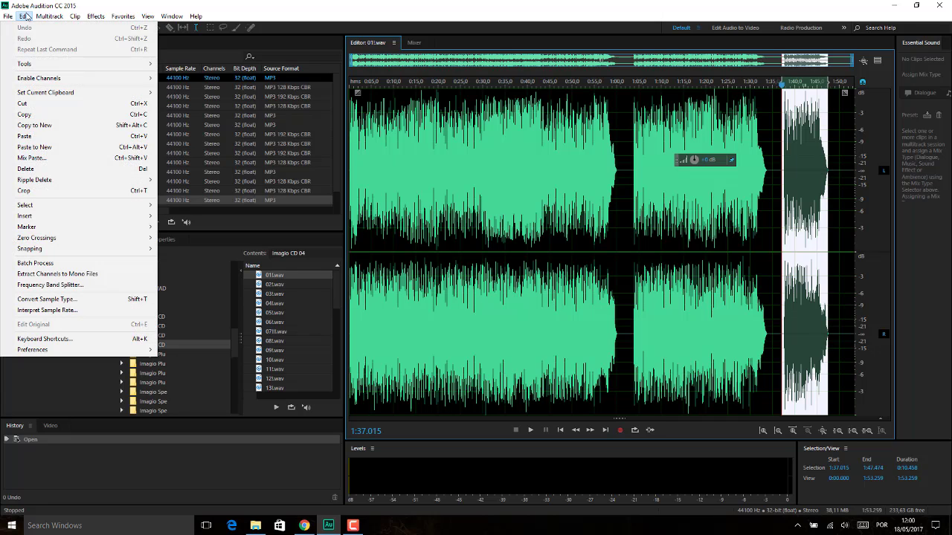
mouse_move(58, 94)
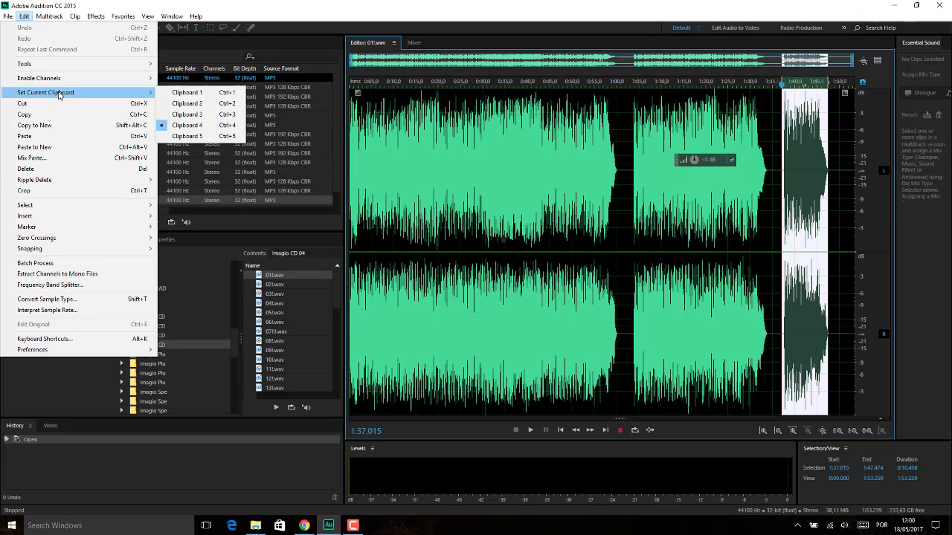
left_click(186, 137)
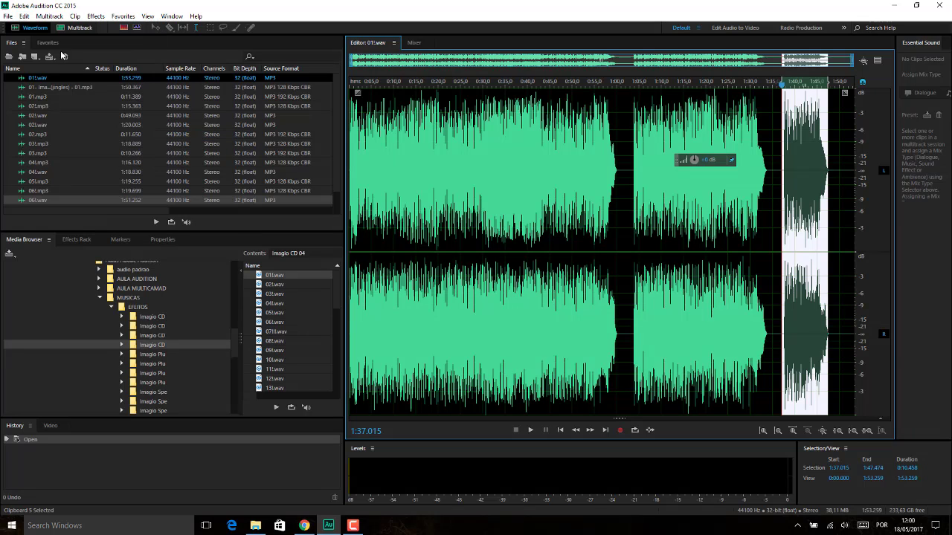
left_click(25, 15)
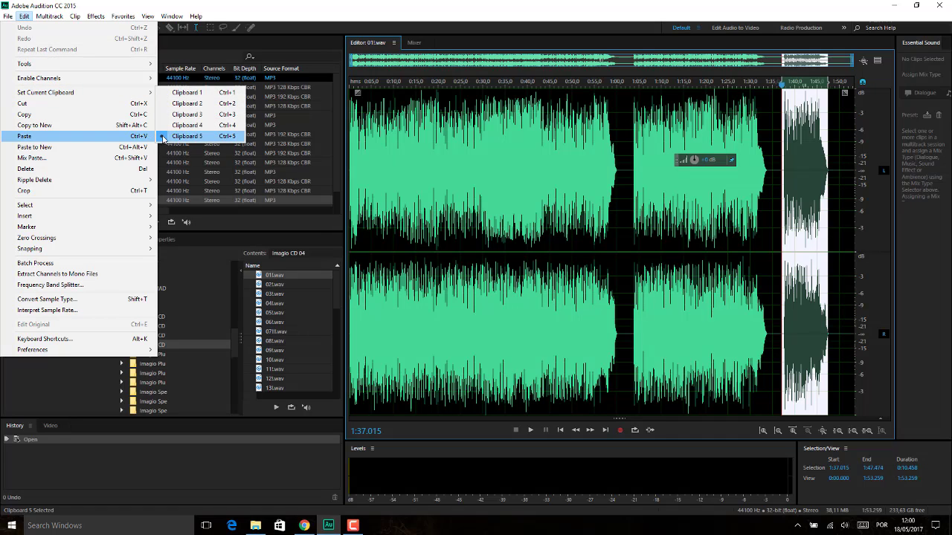
mouse_move(126, 92)
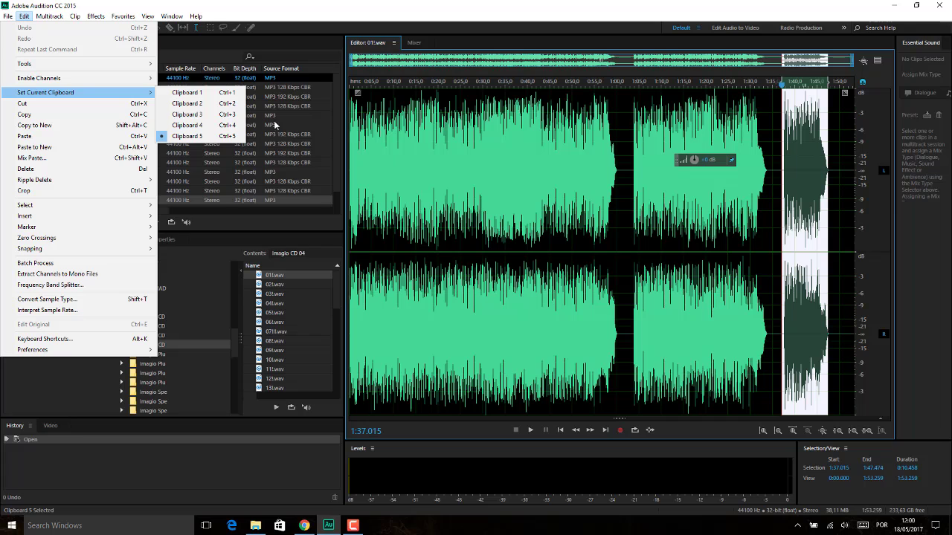
left_click(186, 137)
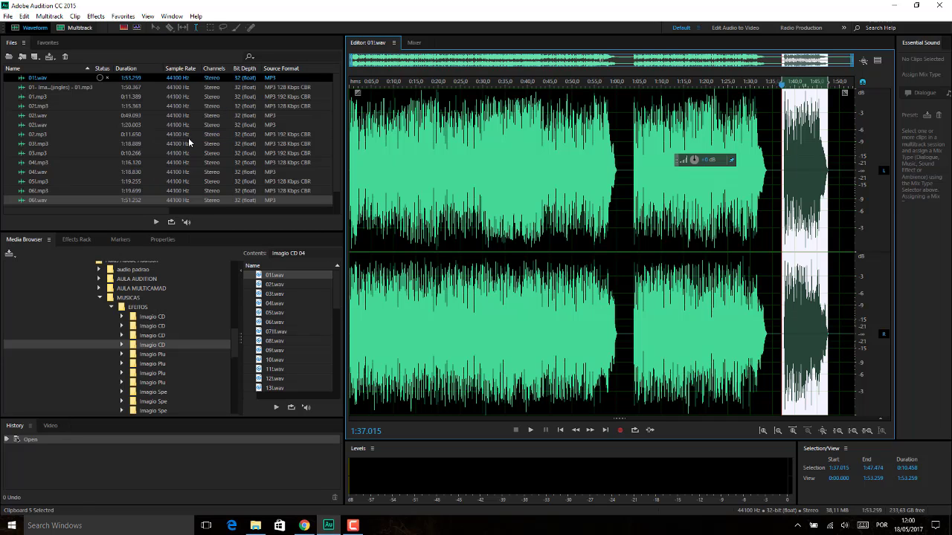
key("ctrl+c")
- Reopen the Projota song Ela Só Quer Paz.mp3 and delete its opening part from the start to about 0:18
left_click(94, 162)
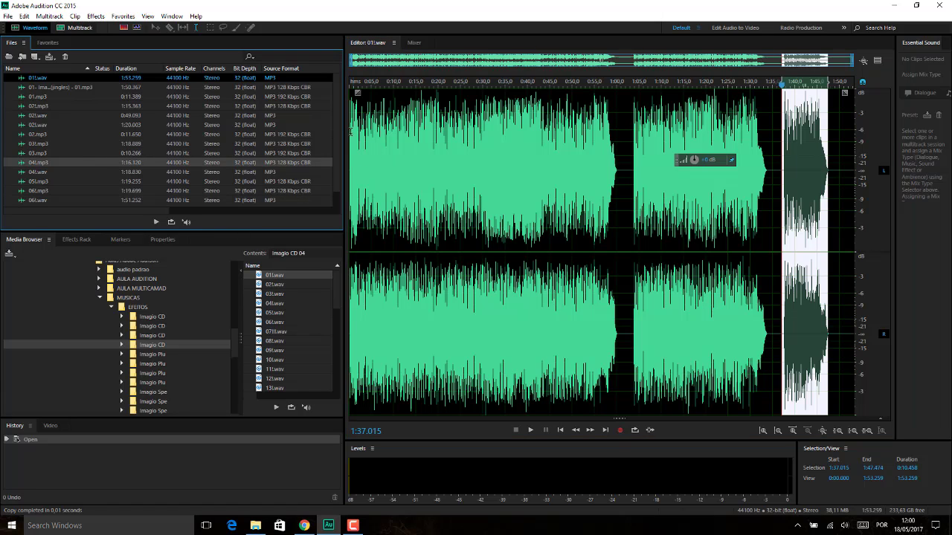
scroll(335, 125, "down", 1)
double_click(61, 202)
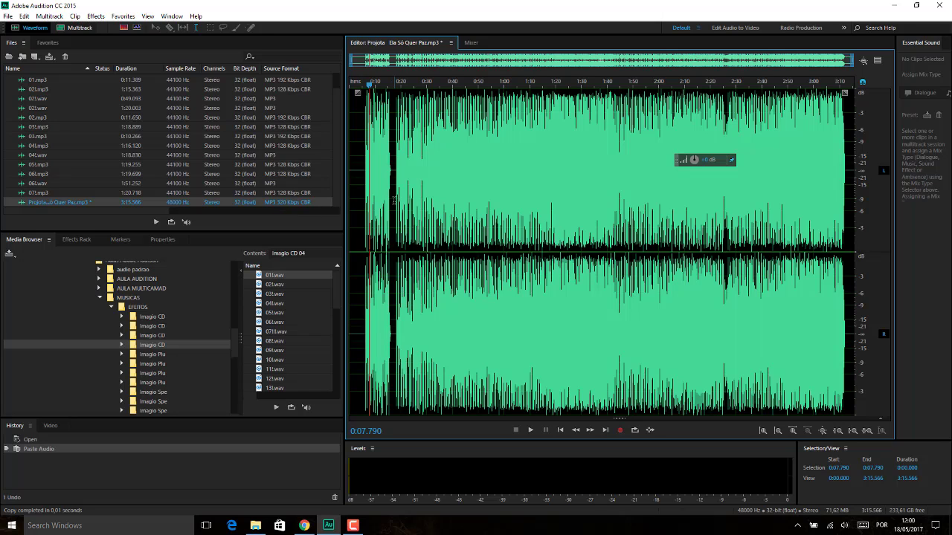
left_click_drag(395, 199, 348, 197)
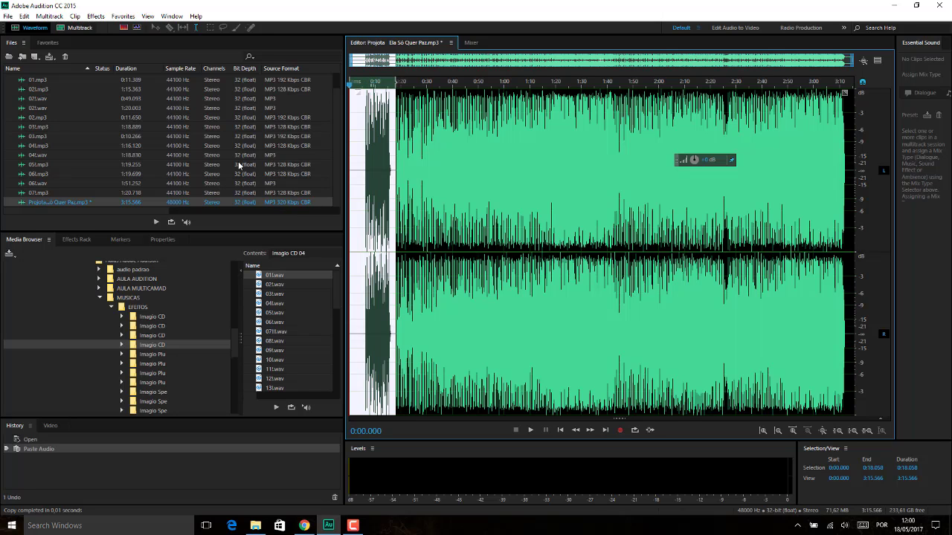
key("Delete")
- Play the beginning of the trimmed song briefly, stop, and return the playhead to the start
key("space")
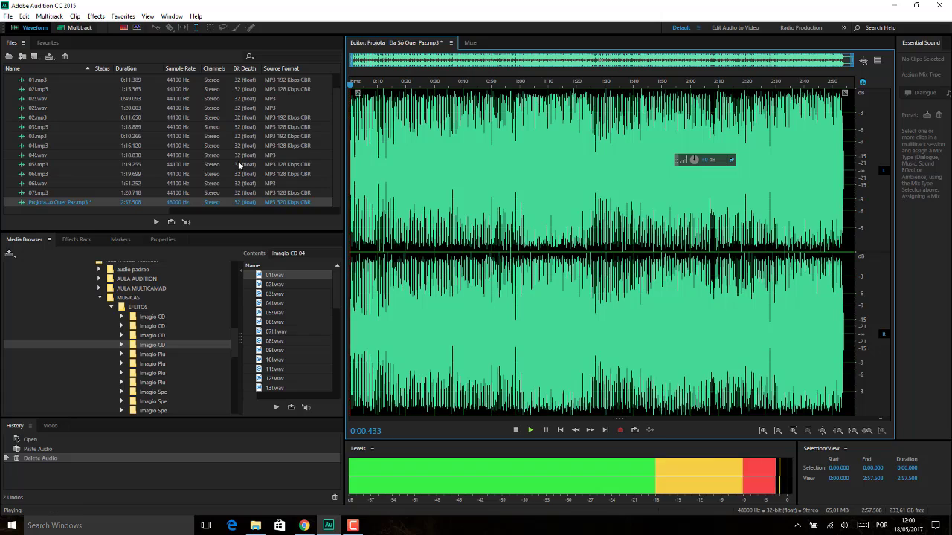
key("space")
key("Home")
key("space")
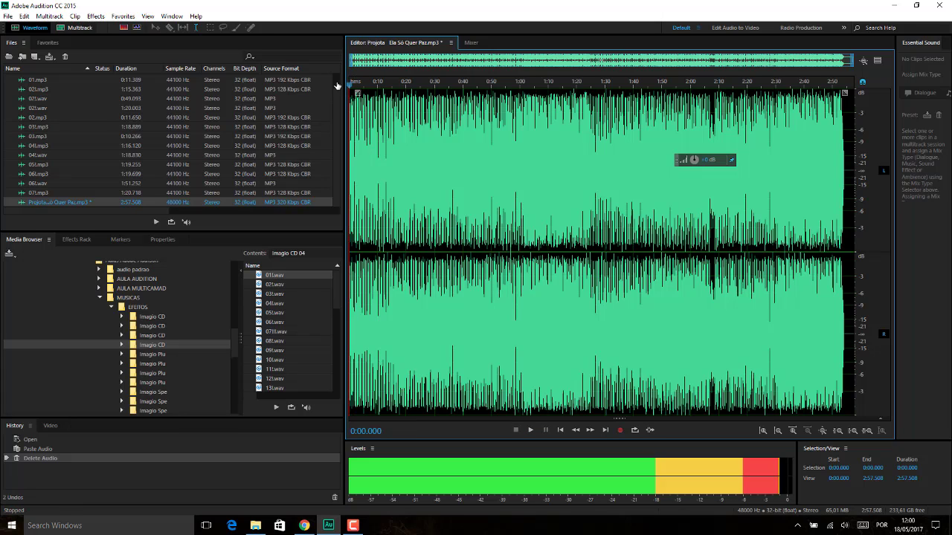
- Set Clipboard 1 as the current clipboard and paste its audio at the very start of the Projota song
key("space")
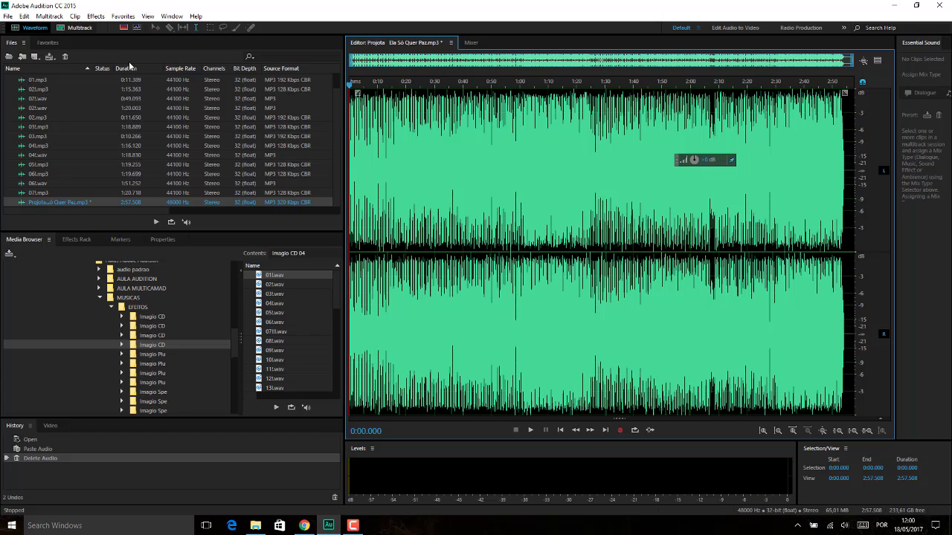
left_click(26, 16)
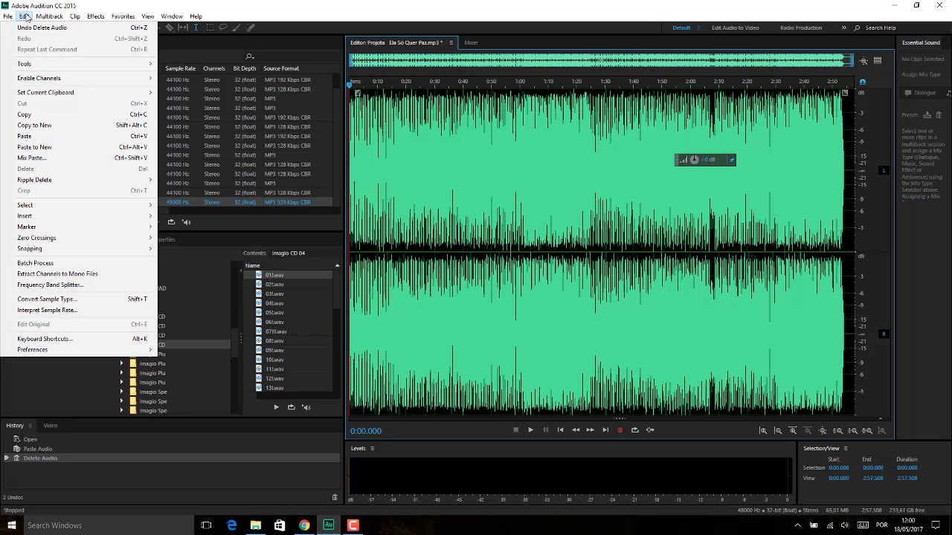
mouse_move(39, 95)
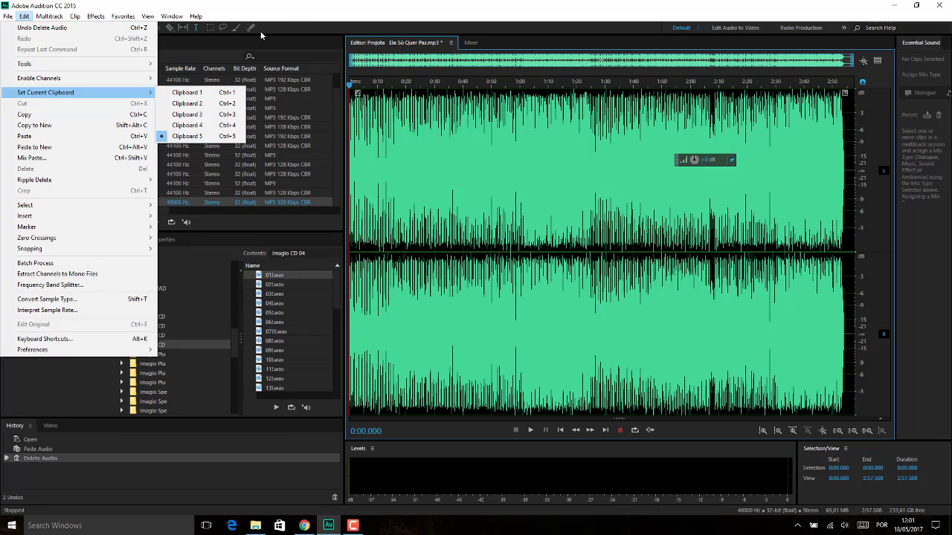
left_click(281, 14)
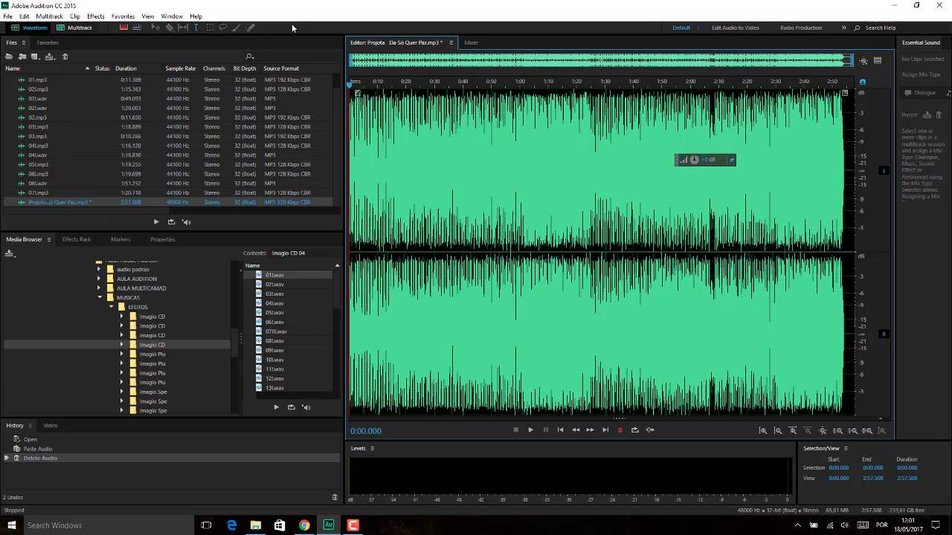
key("ctrl+1")
key("ctrl+v")
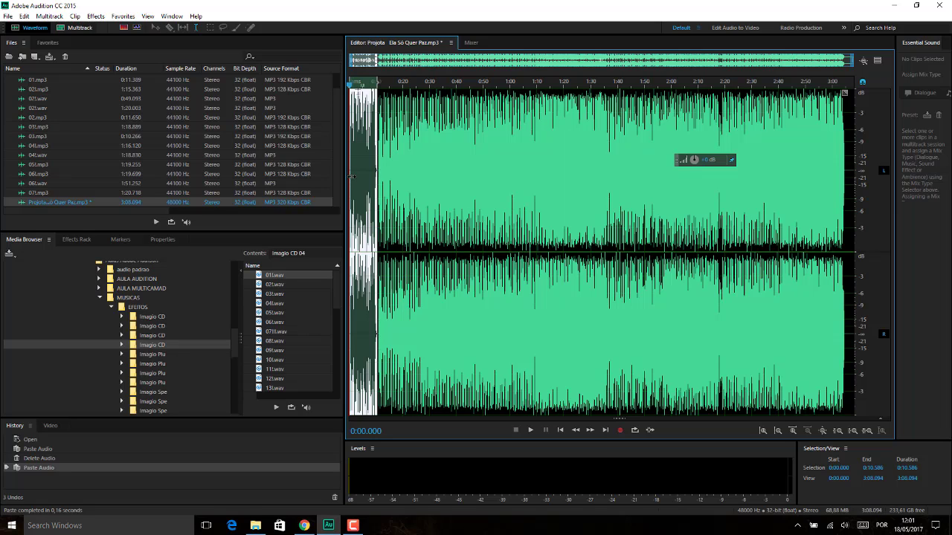
- Play the song from the start through the pasted intro and its transition into the music, and stop at about 0:12
key("space")
key("space")
left_click(354, 127)
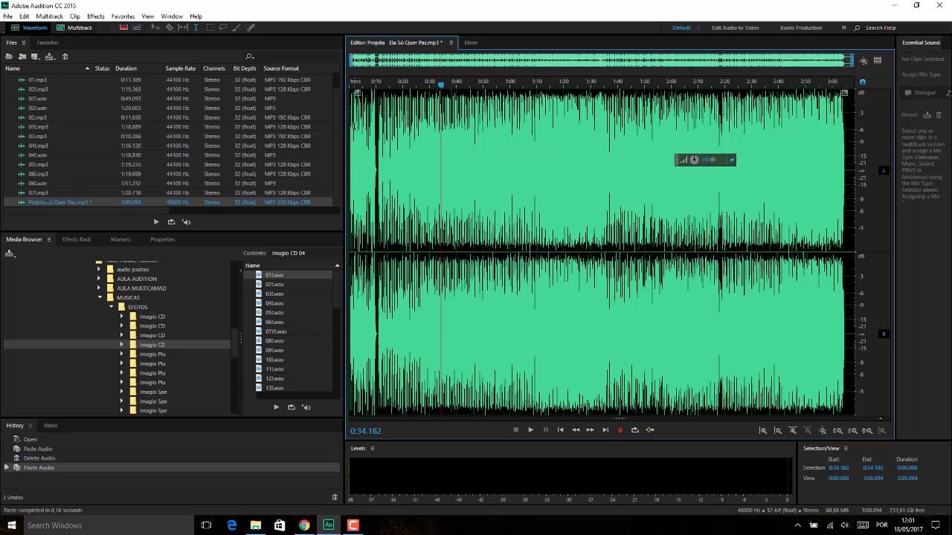
left_click(441, 87)
key("space")
key("space")
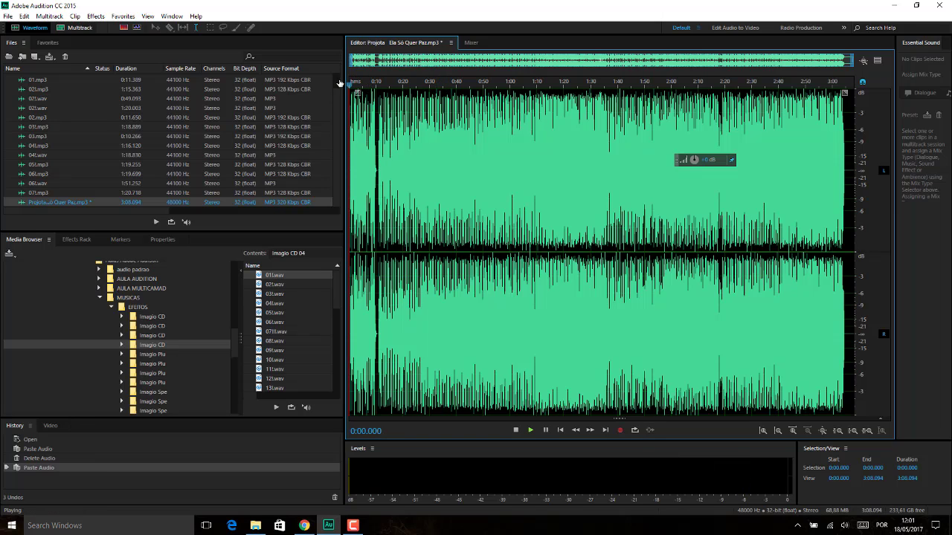
key("Home")
key("space")
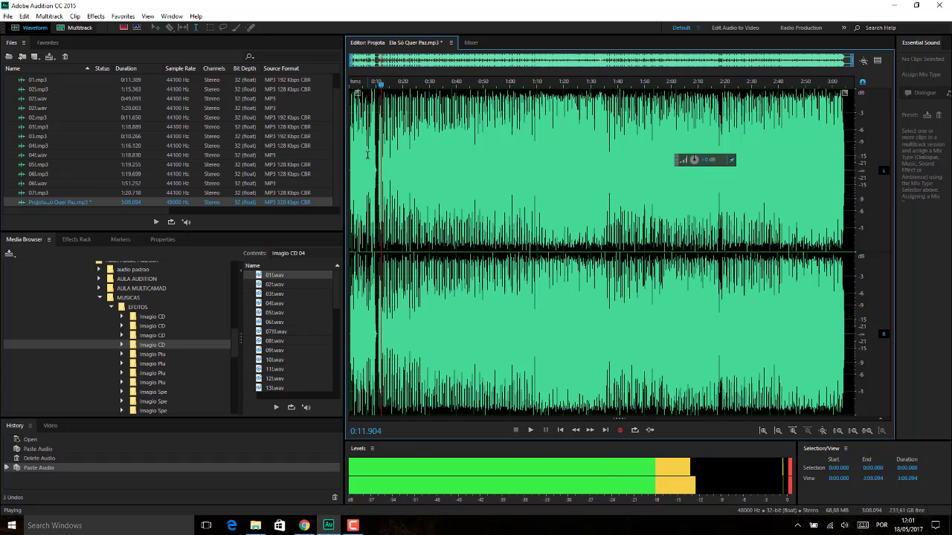
key("space")
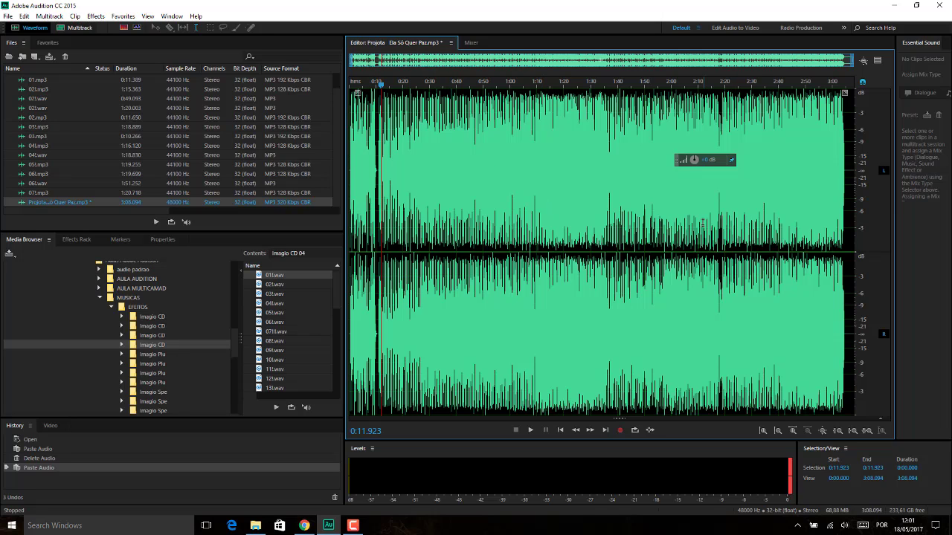
- Place the playhead at about 0:54.7, make Clipboard 3 the current clipboard and paste its audio there
left_click(482, 86)
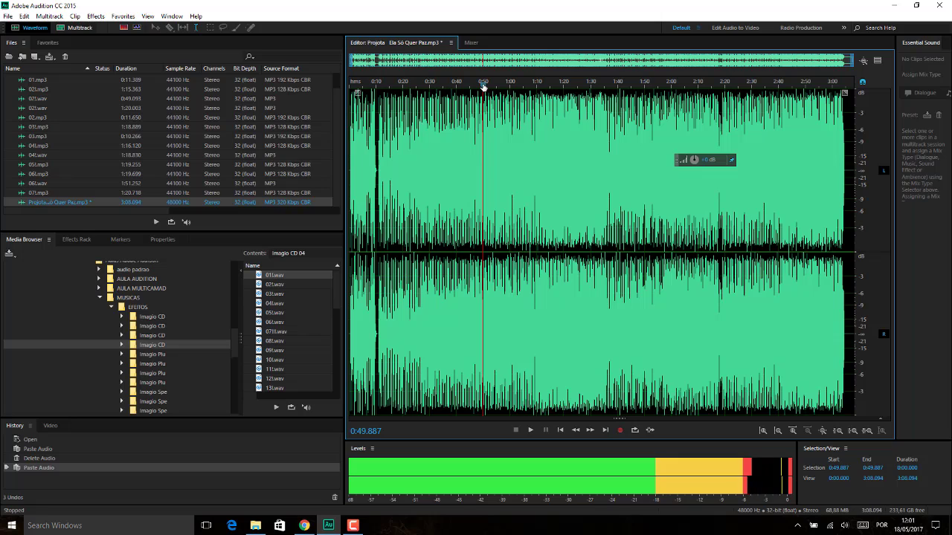
left_click_drag(483, 86, 495, 83)
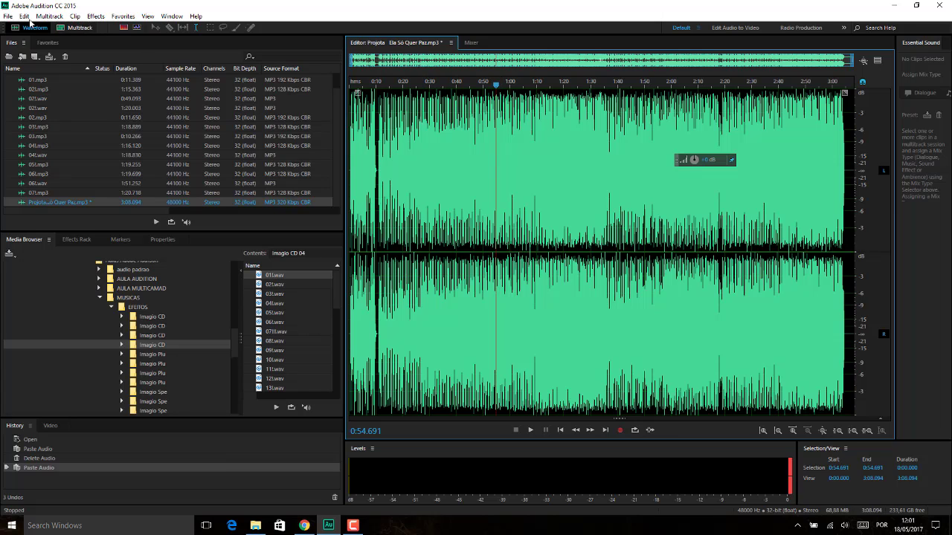
left_click(24, 16)
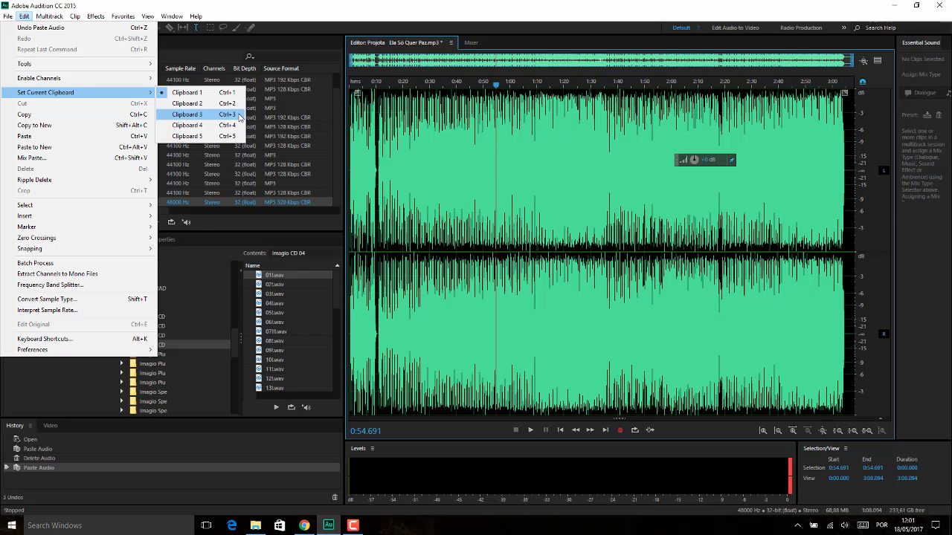
left_click(188, 115)
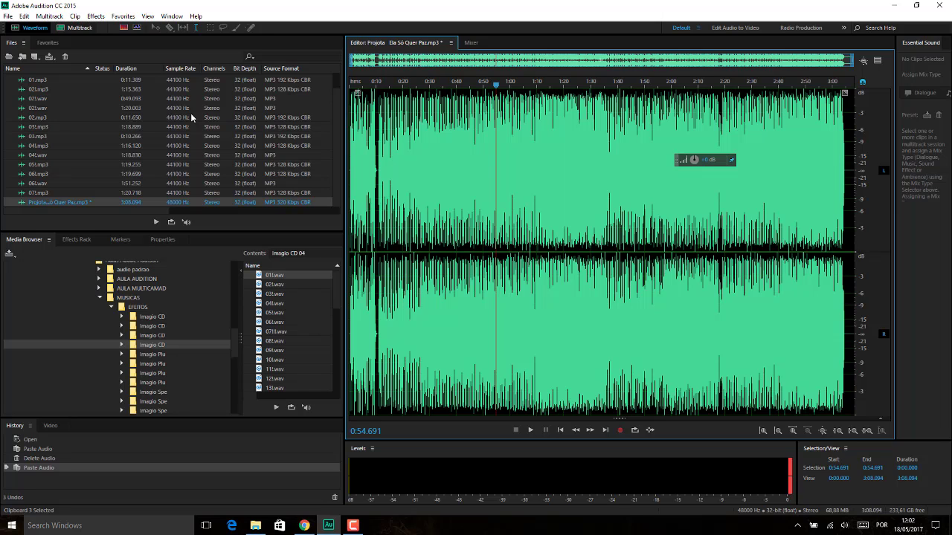
key("ctrl+v")
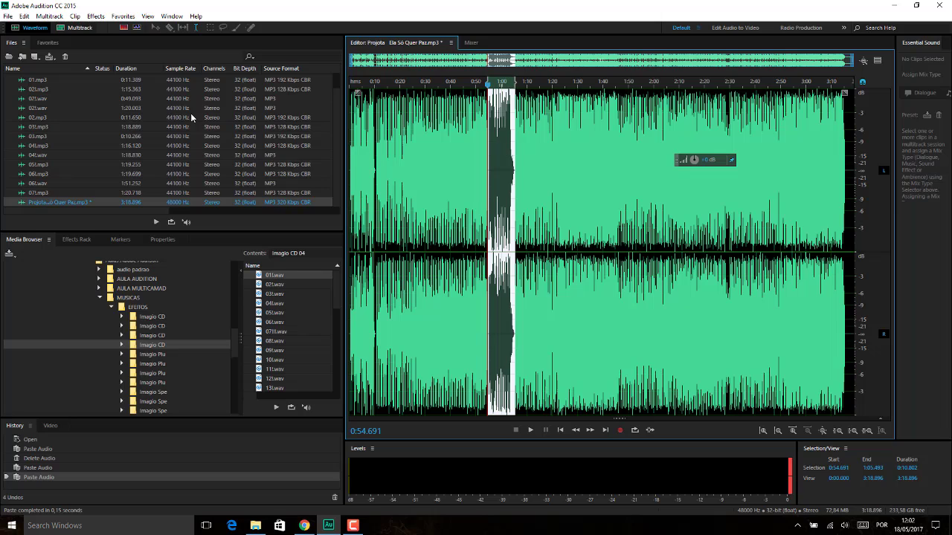
- Play the audio pasted from Clipboard 3 starting at about 0:54, and stop after a few seconds
left_click(479, 141)
left_click(488, 146)
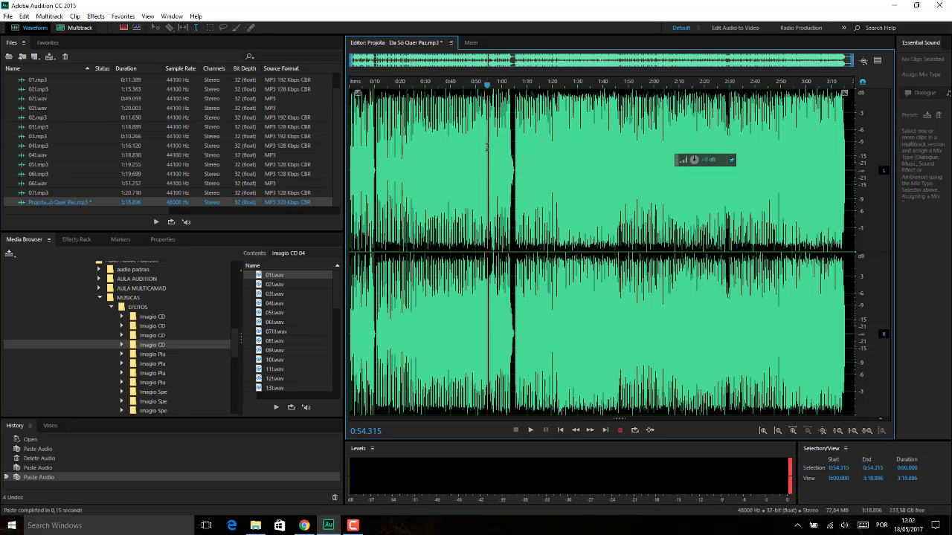
key("space")
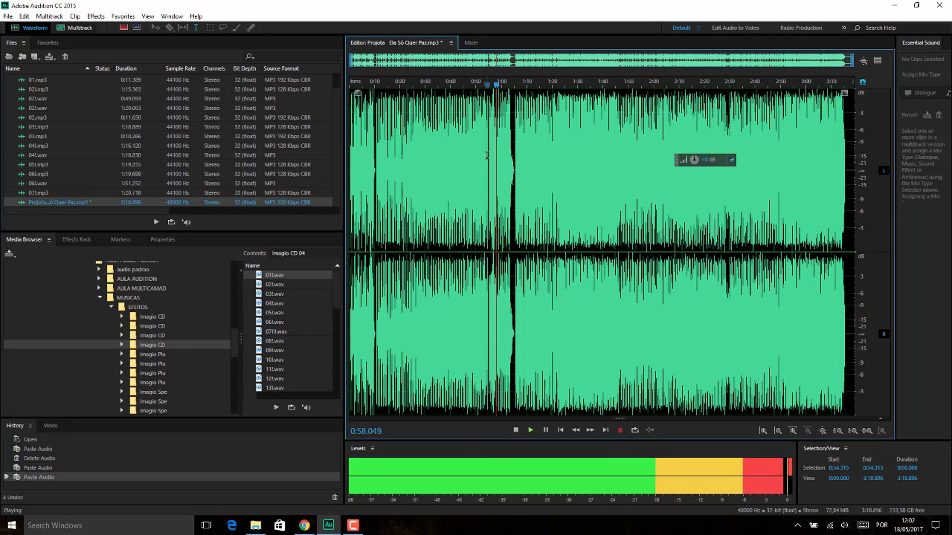
key("space")
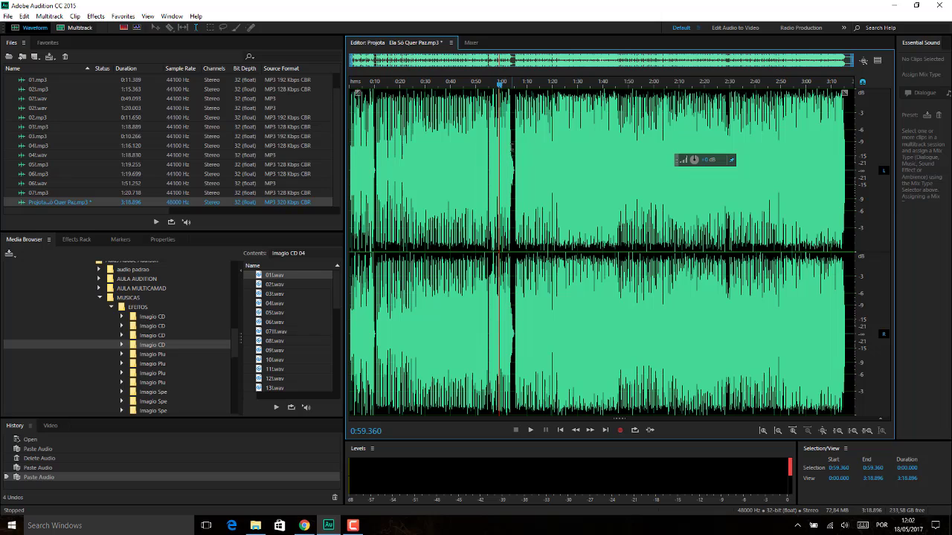
- Play the song from about 1:37, stop at about 1:45.7, switch to Clipboard 5 and paste its audio there
left_click(595, 160)
key("space")
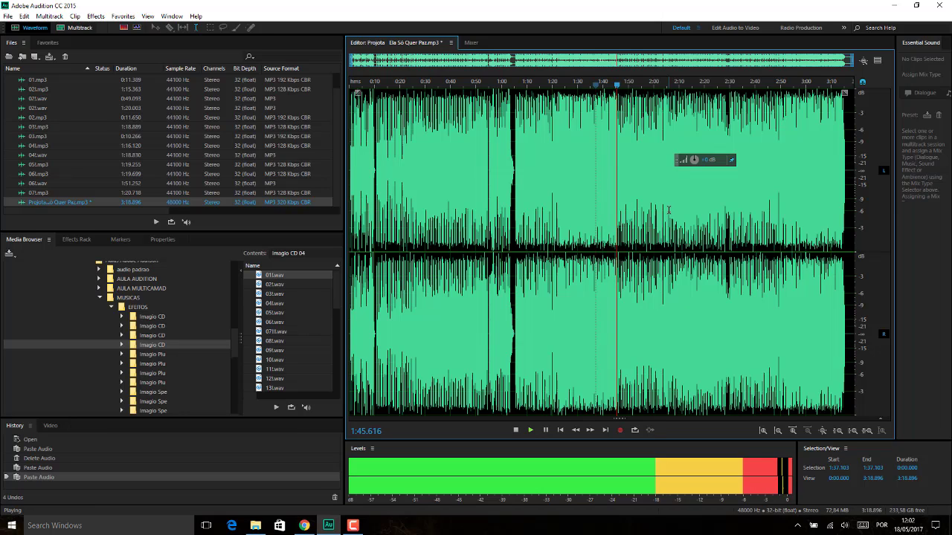
key("space")
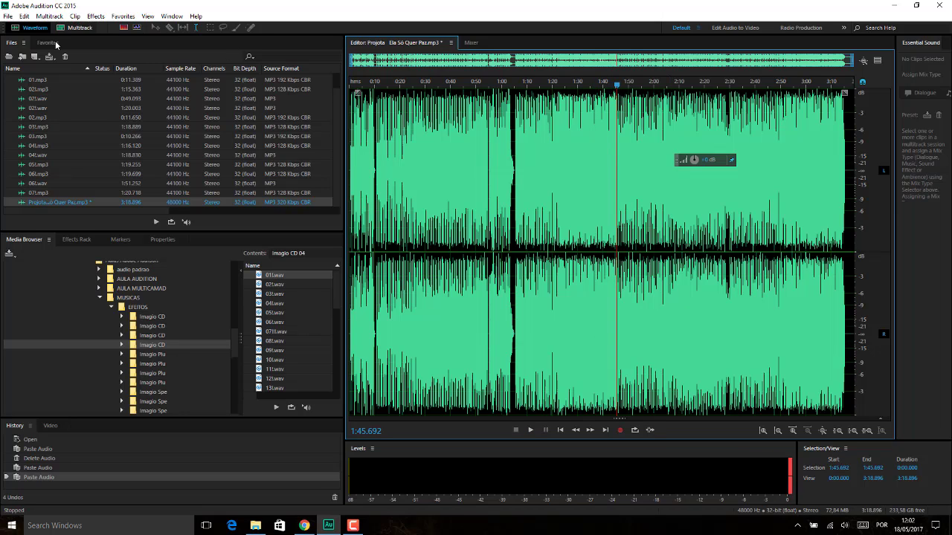
left_click(24, 17)
mouse_move(78, 96)
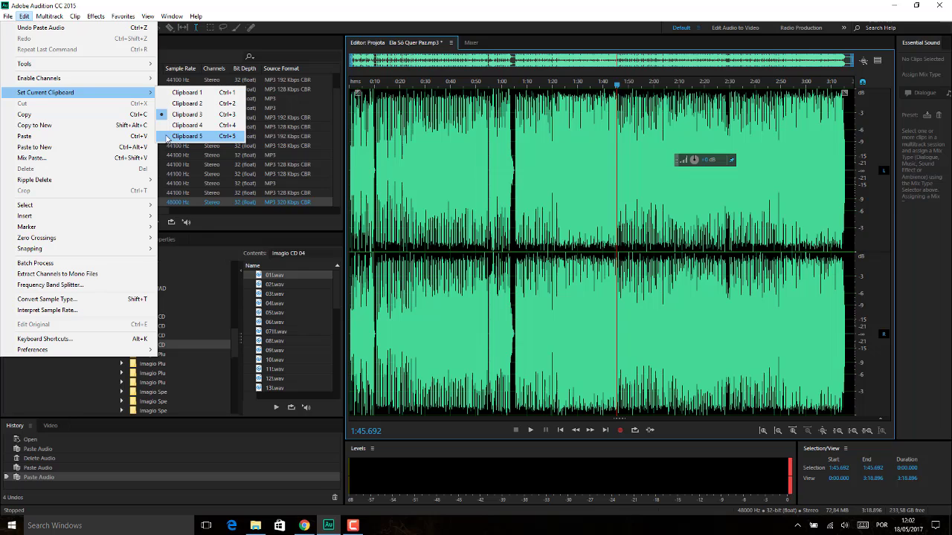
left_click(287, 14)
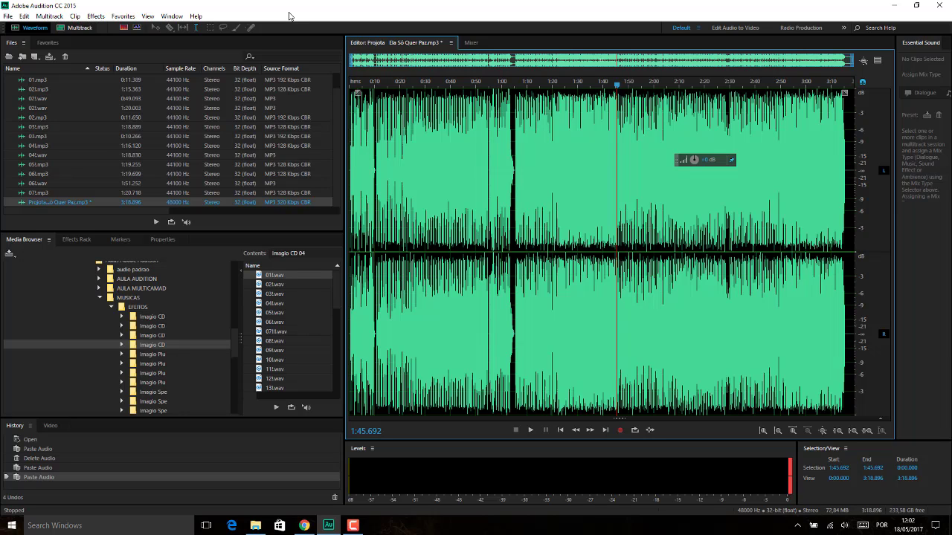
key("ctrl+5")
key("ctrl+v")
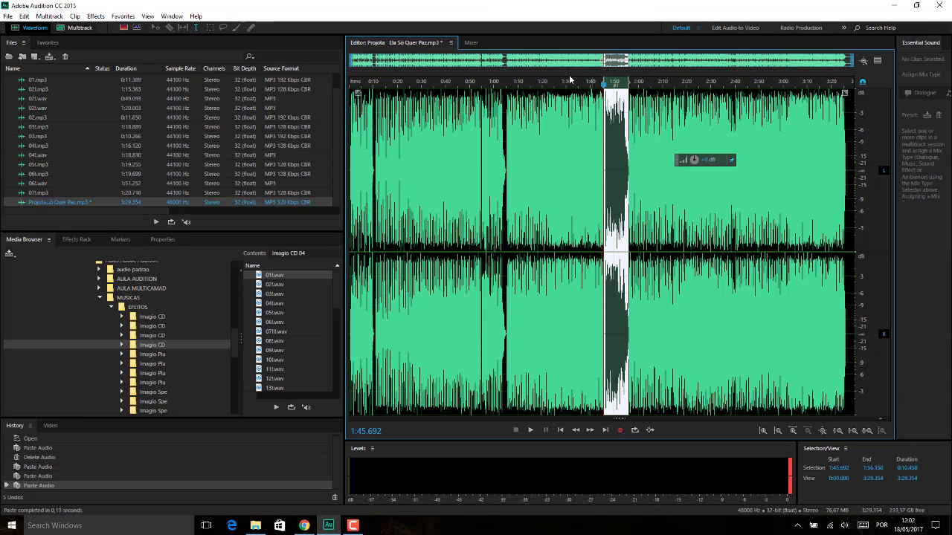
- Delete the short silent gap from about 1:45.7 to 1:46.3 at the start of the audio pasted from Clipboard 5
left_click(600, 122)
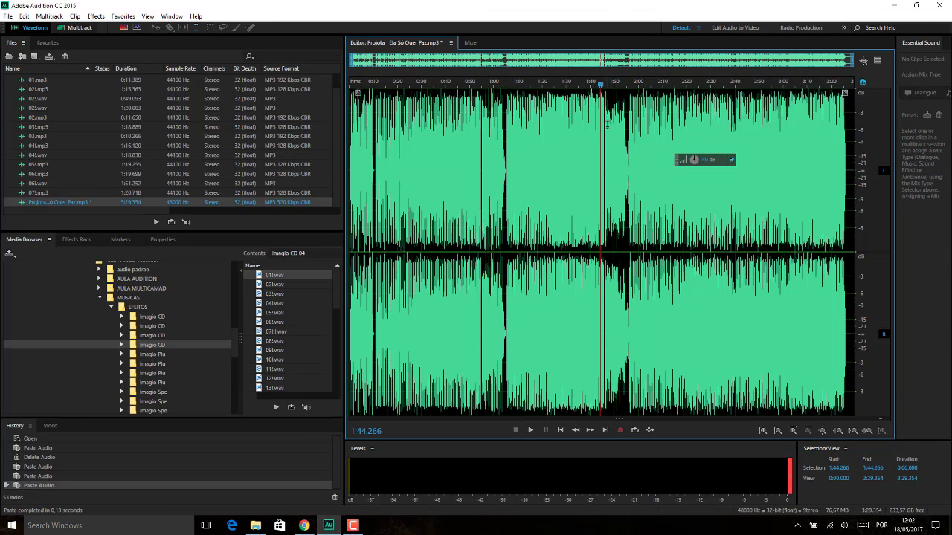
left_click(604, 126)
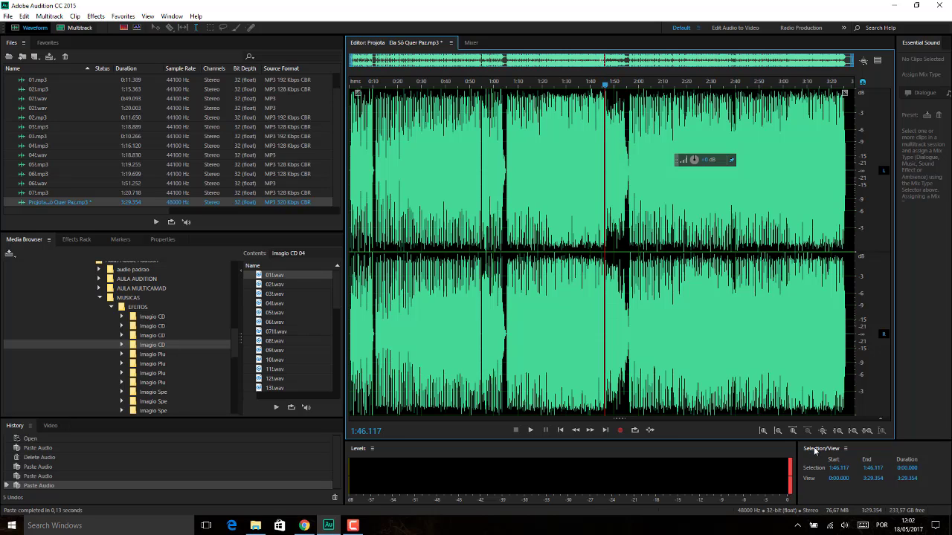
left_click(821, 430)
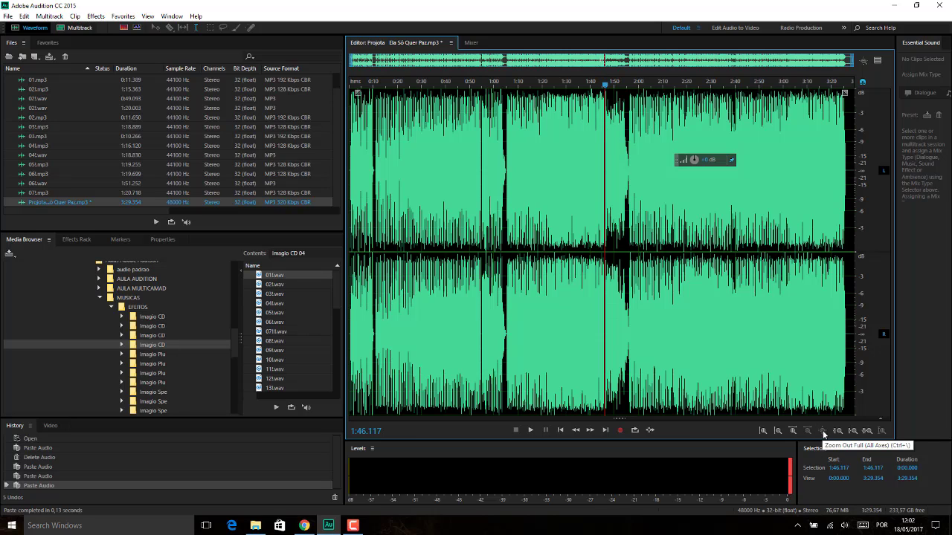
left_click(599, 234)
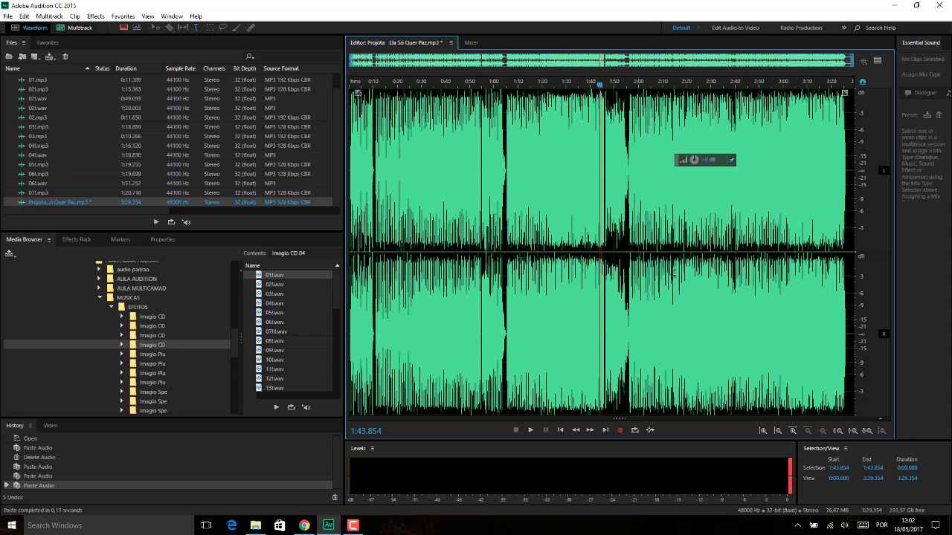
left_click(792, 431)
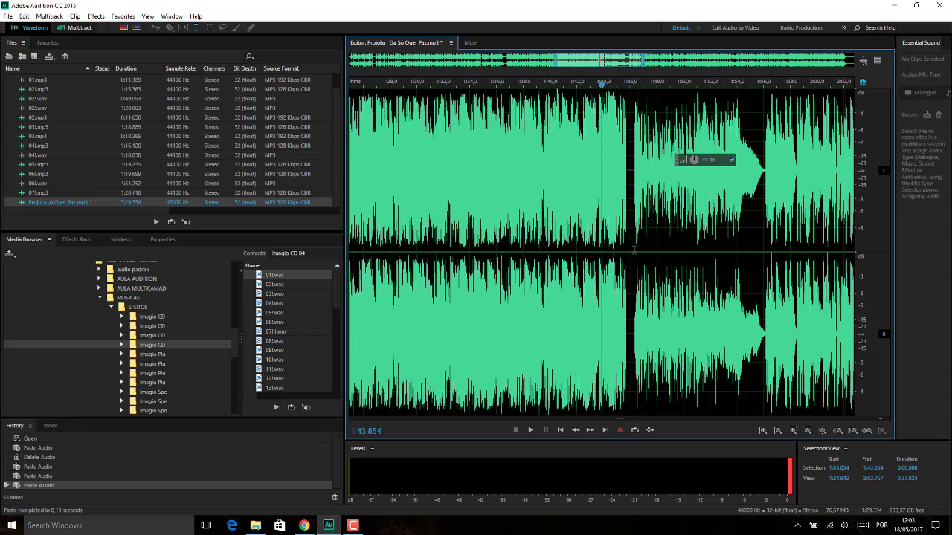
left_click_drag(634, 251, 630, 252)
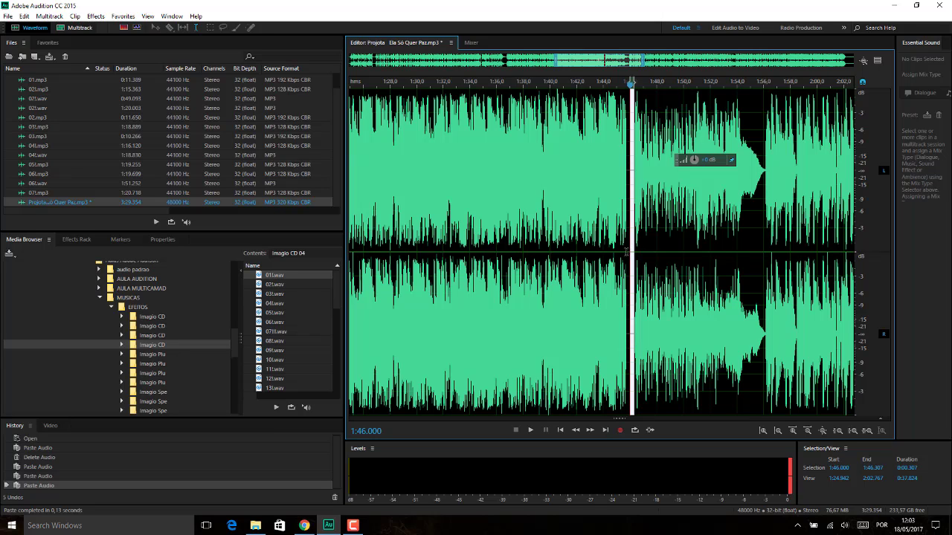
key("Delete")
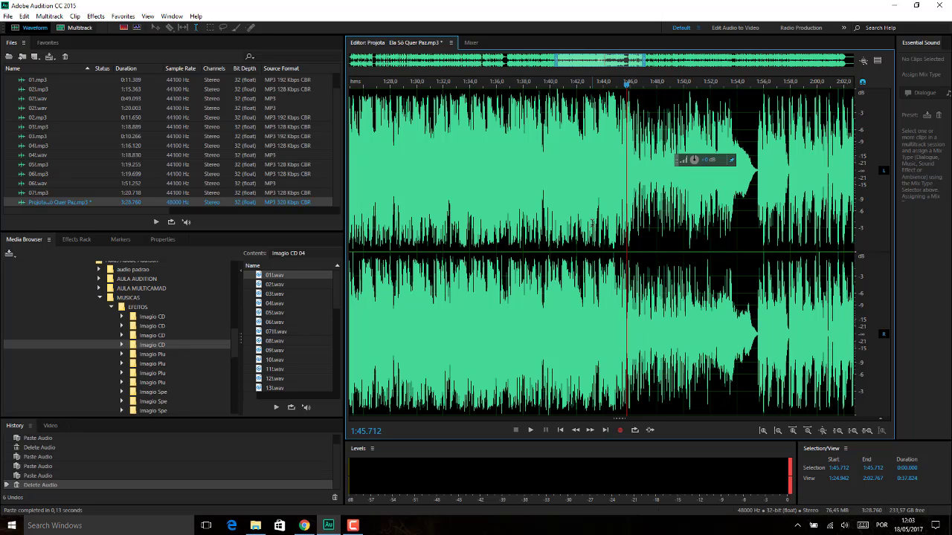
- Play the song from 1:44 across the tightened join and the pasted excerpt, and stop at about 1:56
left_click(604, 221)
key("space")
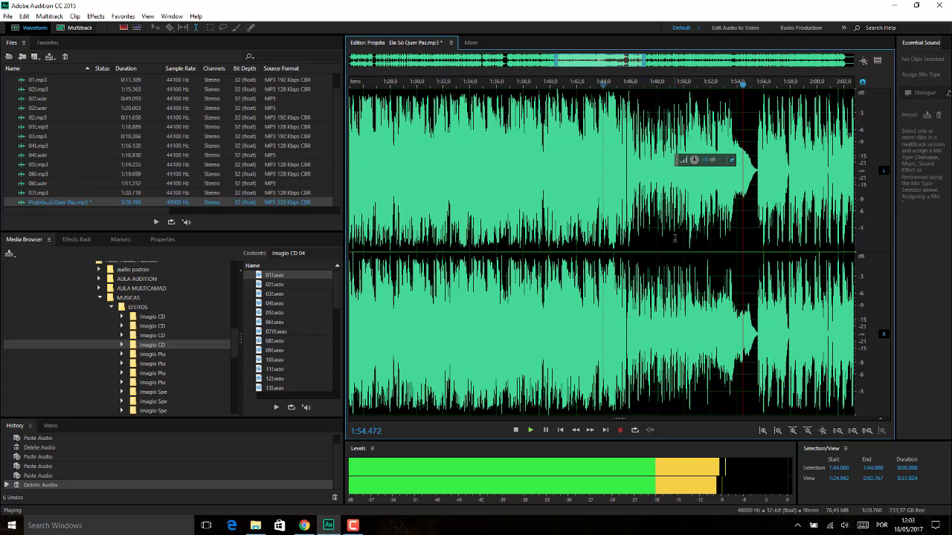
key("space")
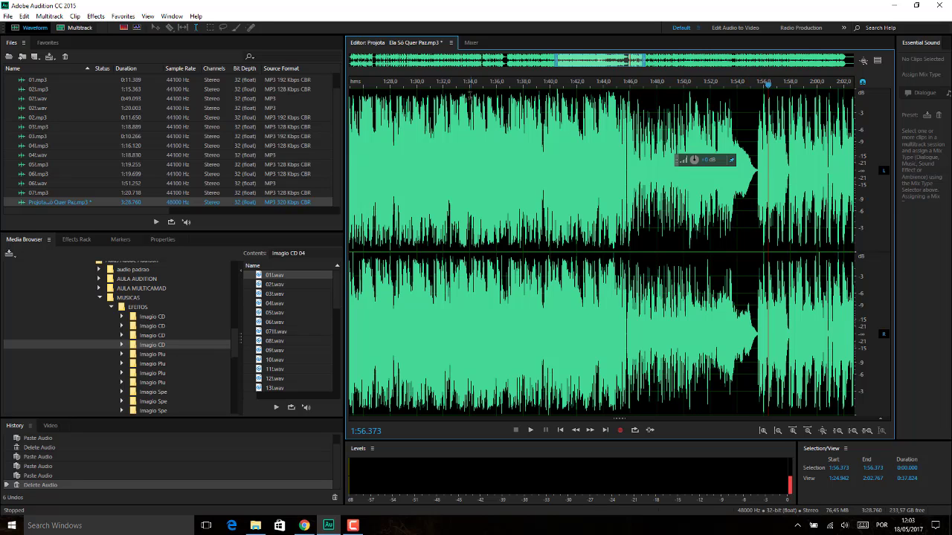
left_click(453, 94)
left_click(505, 88)
left_click(543, 88)
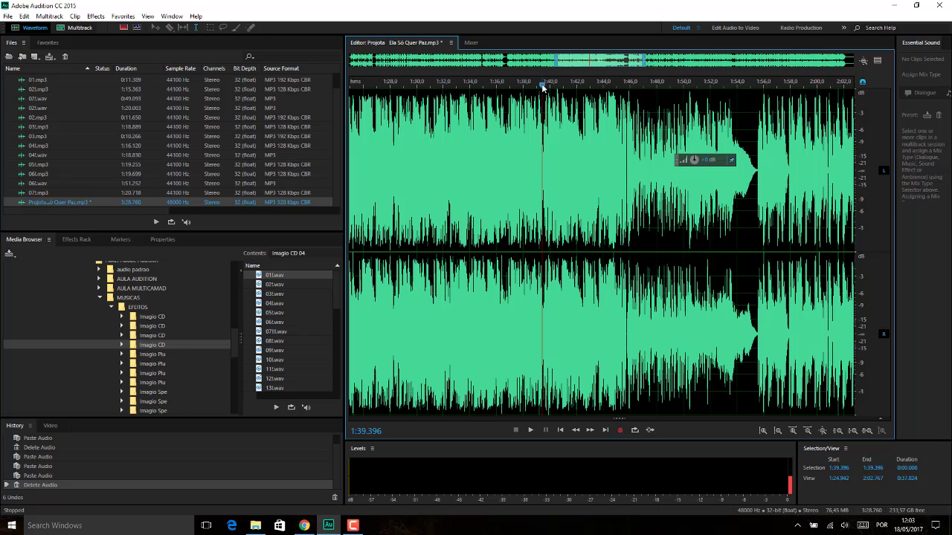
left_click(587, 89)
left_click(531, 87)
left_click(442, 86)
left_click_drag(433, 87, 405, 84)
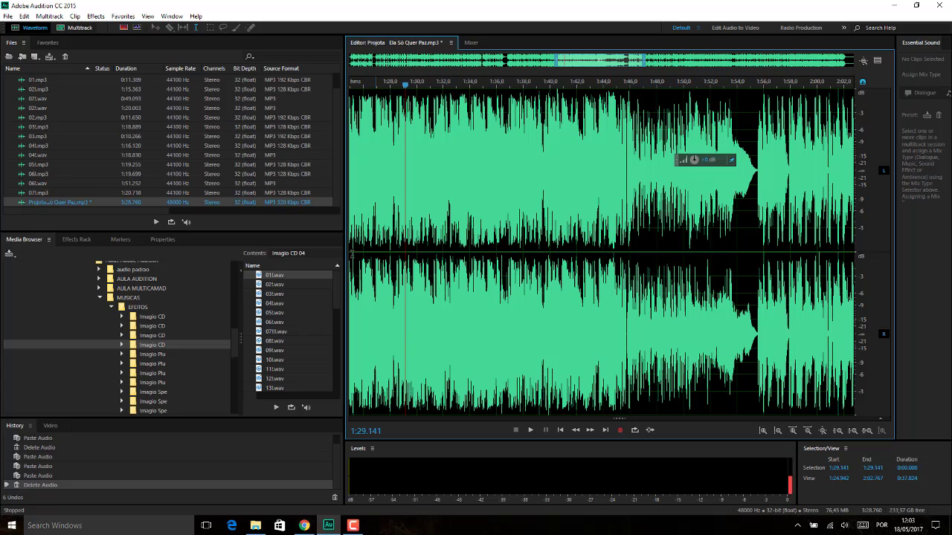
- Open 06!.wav from the Imagio CD 04 folder and select its audio from about 1:02.6 to 1:12.3
left_click(273, 323)
double_click(273, 323)
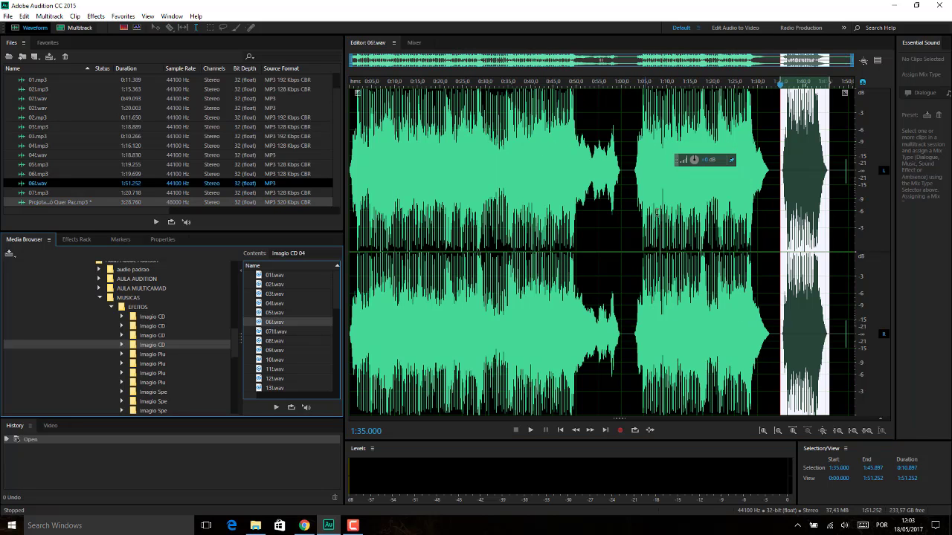
left_click_drag(634, 215, 677, 221)
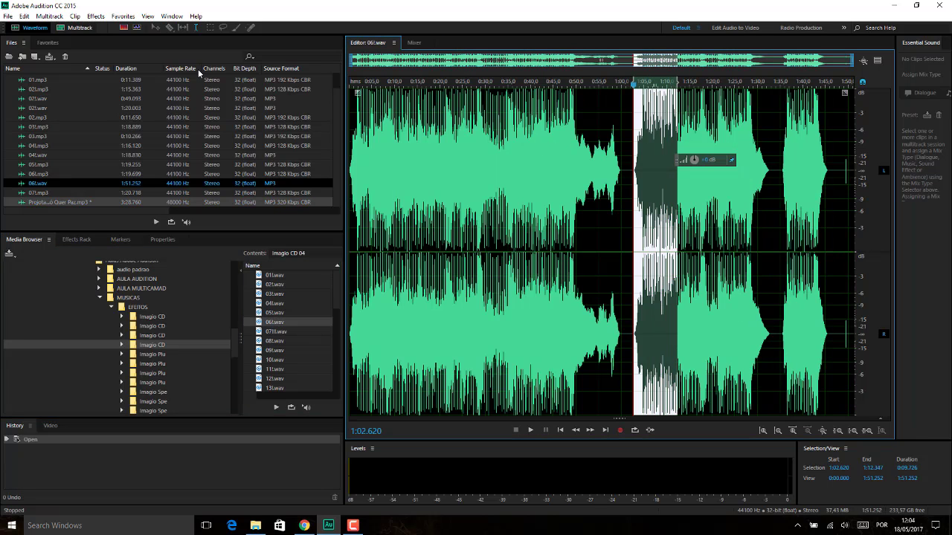
left_click(25, 15)
mouse_move(56, 99)
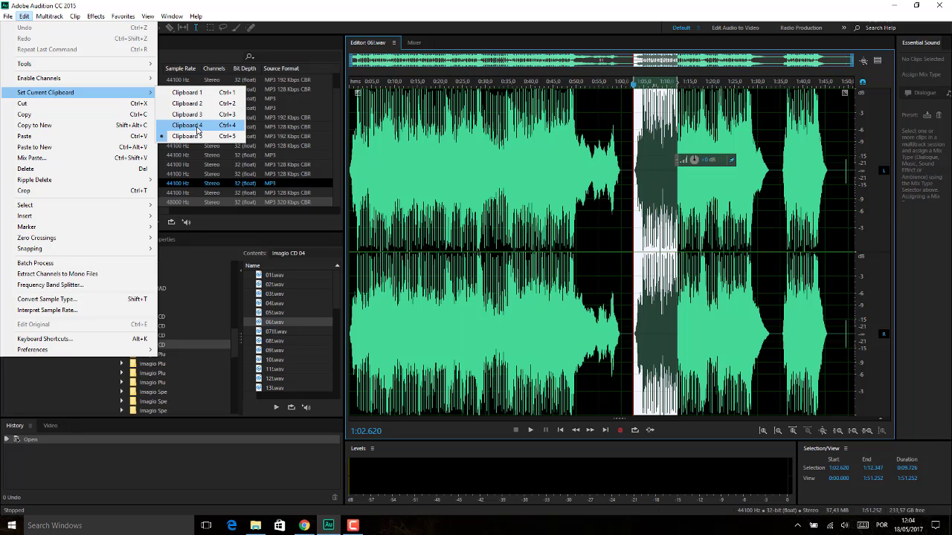
left_click(478, 15)
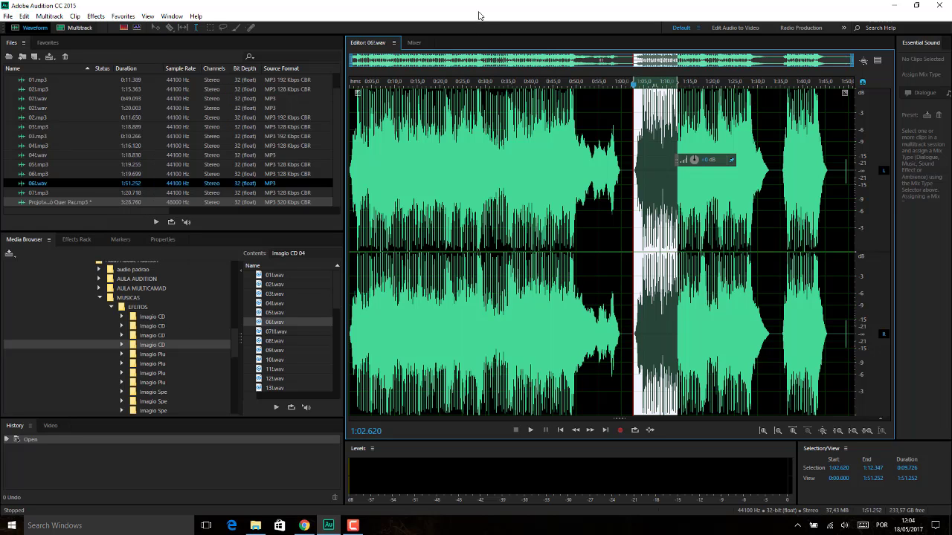
- Select the silent gap in 06!.wav between the two music passages, from 1:00 to about 1:02.9
left_click(611, 228)
left_click(622, 239)
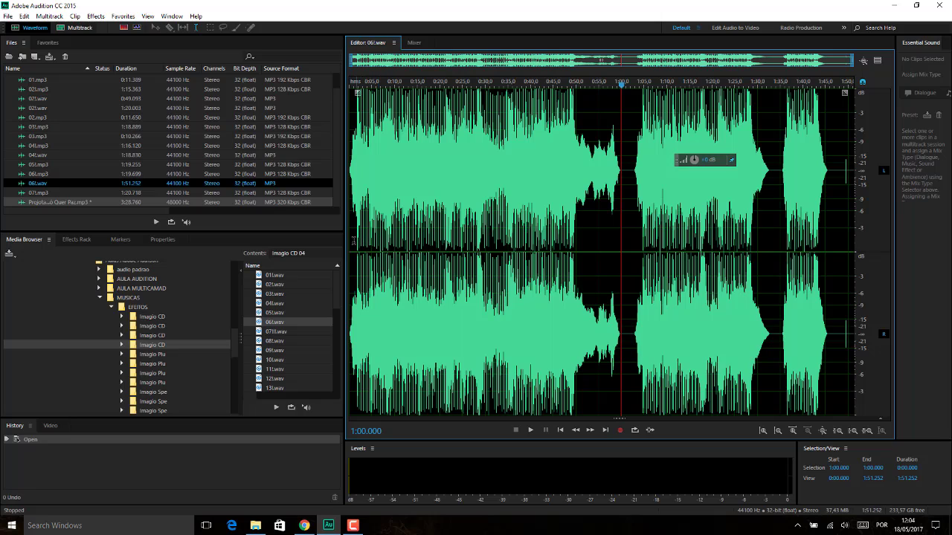
left_click(350, 240)
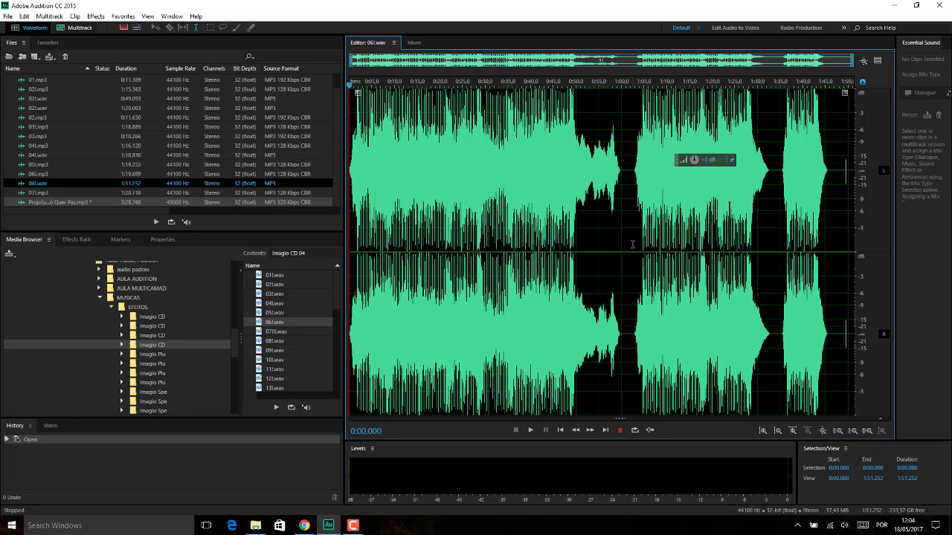
left_click_drag(634, 244, 623, 242)
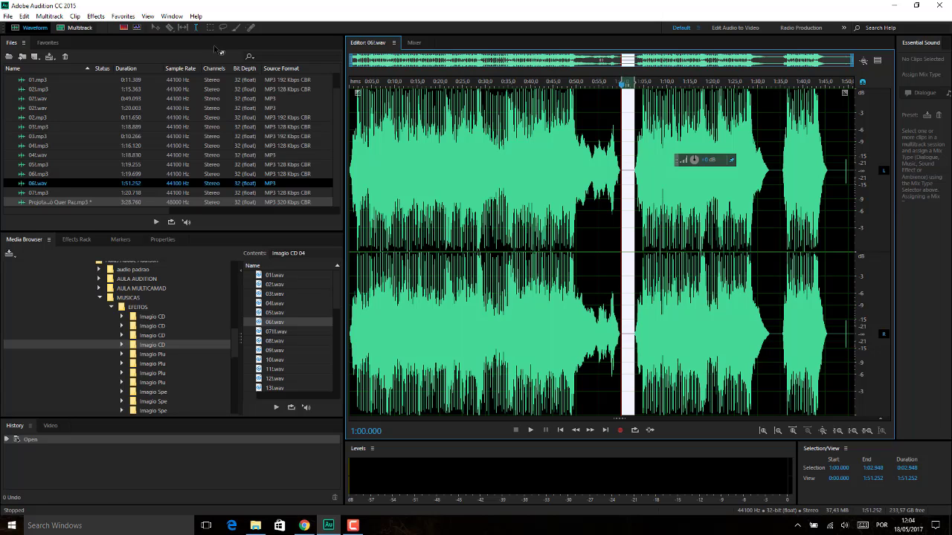
left_click(25, 16)
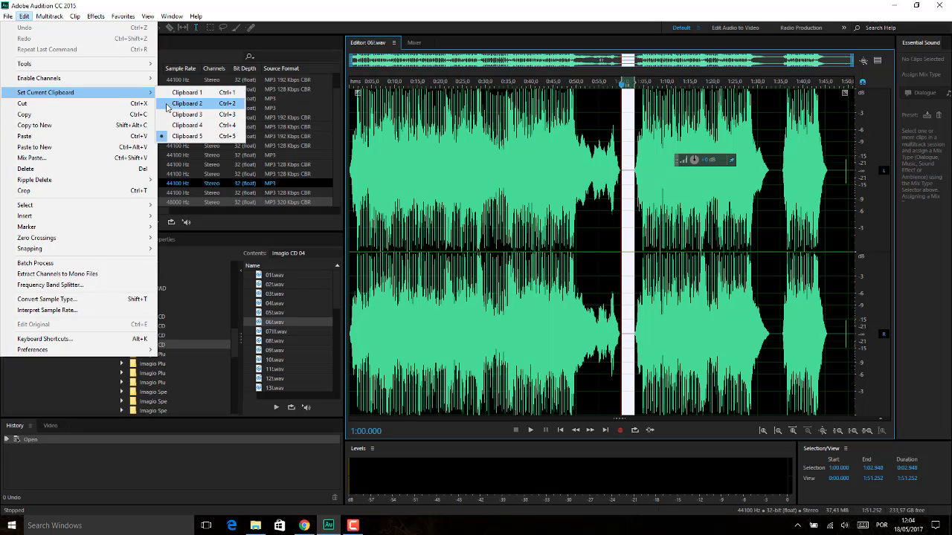
left_click(327, 44)
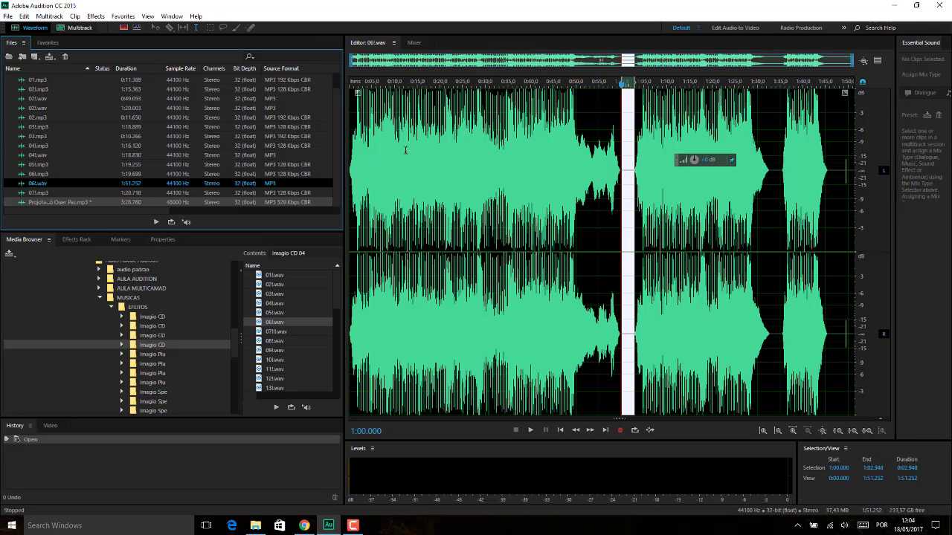